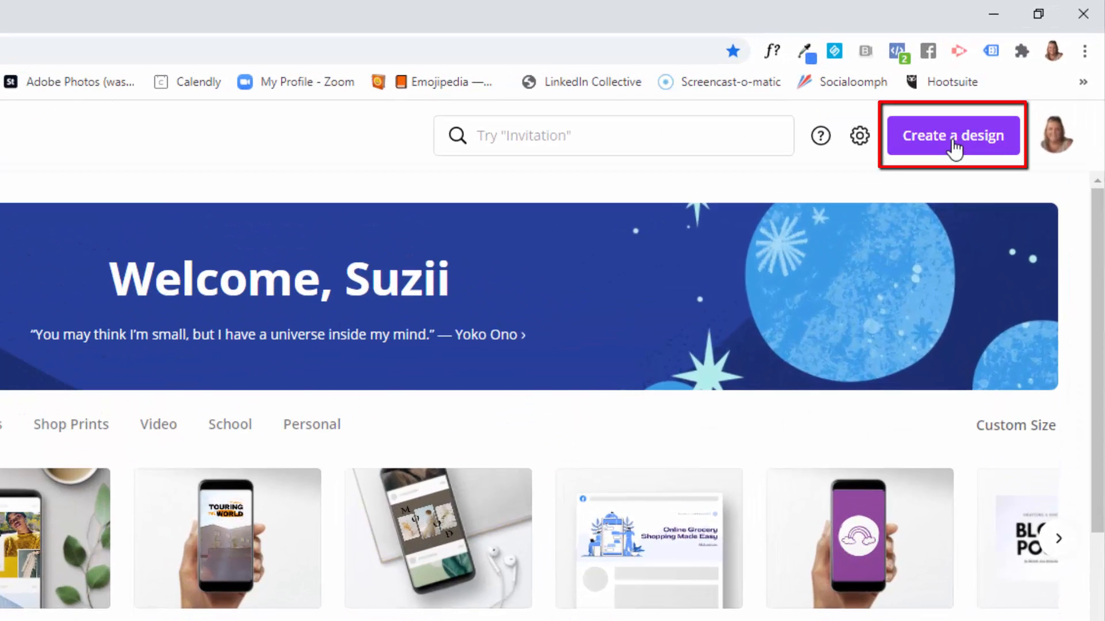
Create a new custom-size design 1880 px wide and 704 px high
{"action": "left_click", "coordinate": [953, 148]}
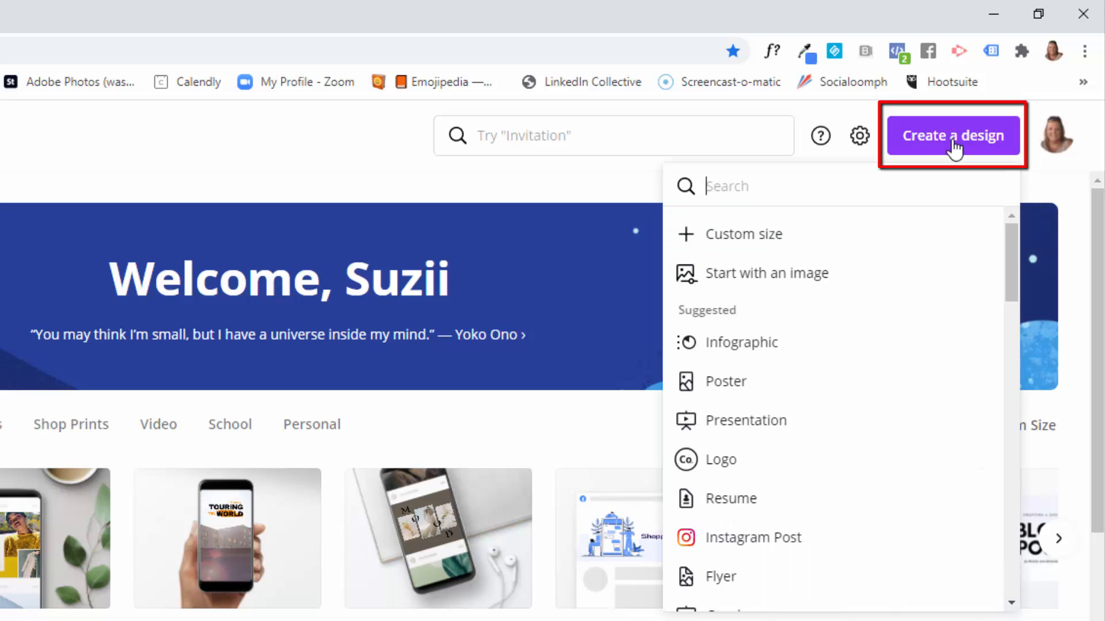
{"action": "left_click", "coordinate": [739, 239]}
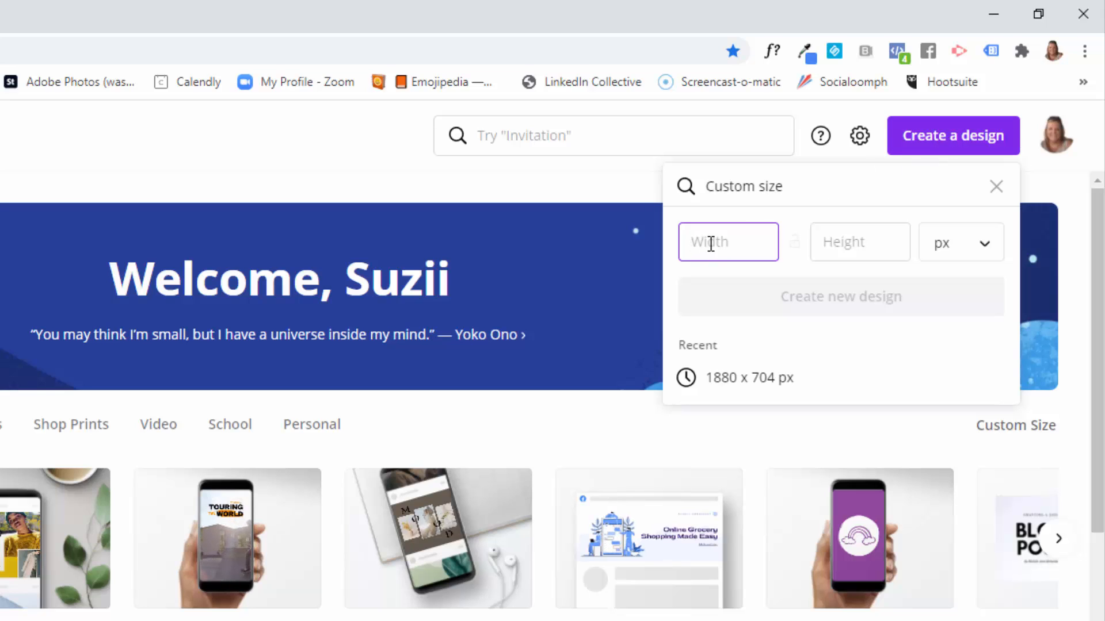
{"action": "type", "text": "1880"}
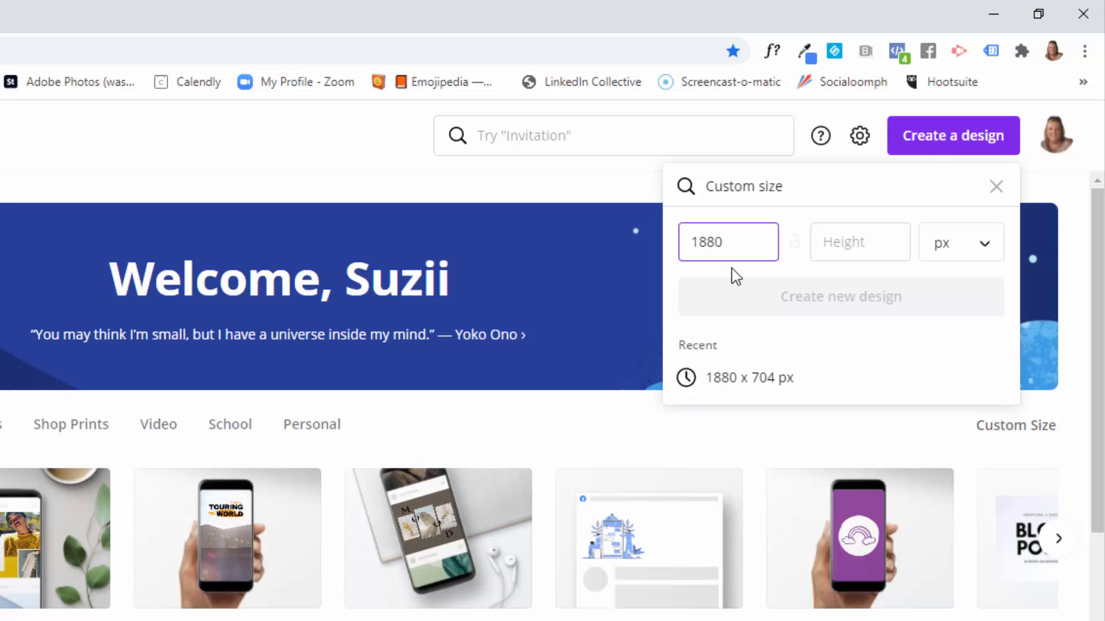
{"action": "left_click", "coordinate": [847, 244]}
{"action": "type", "text": "7"}
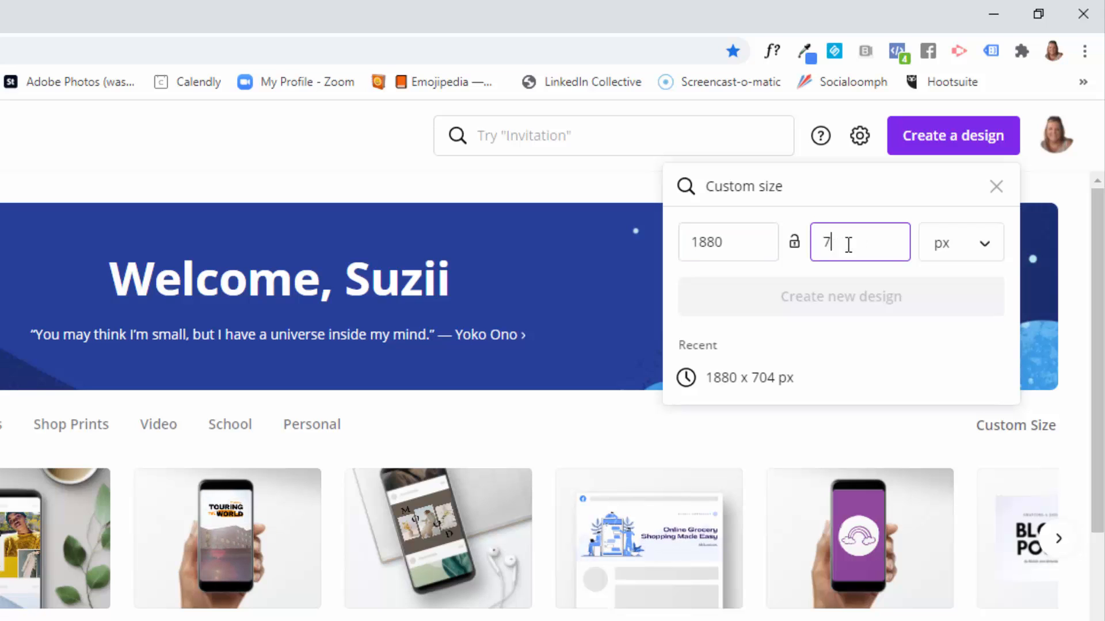
{"action": "type", "text": "04"}
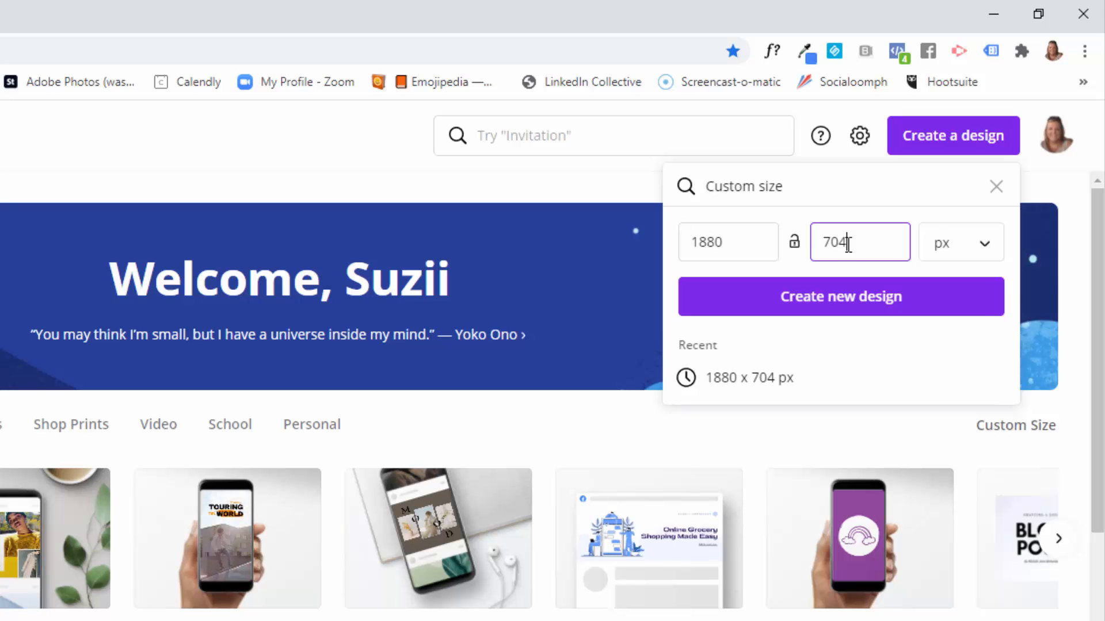
{"action": "left_click", "coordinate": [868, 302]}
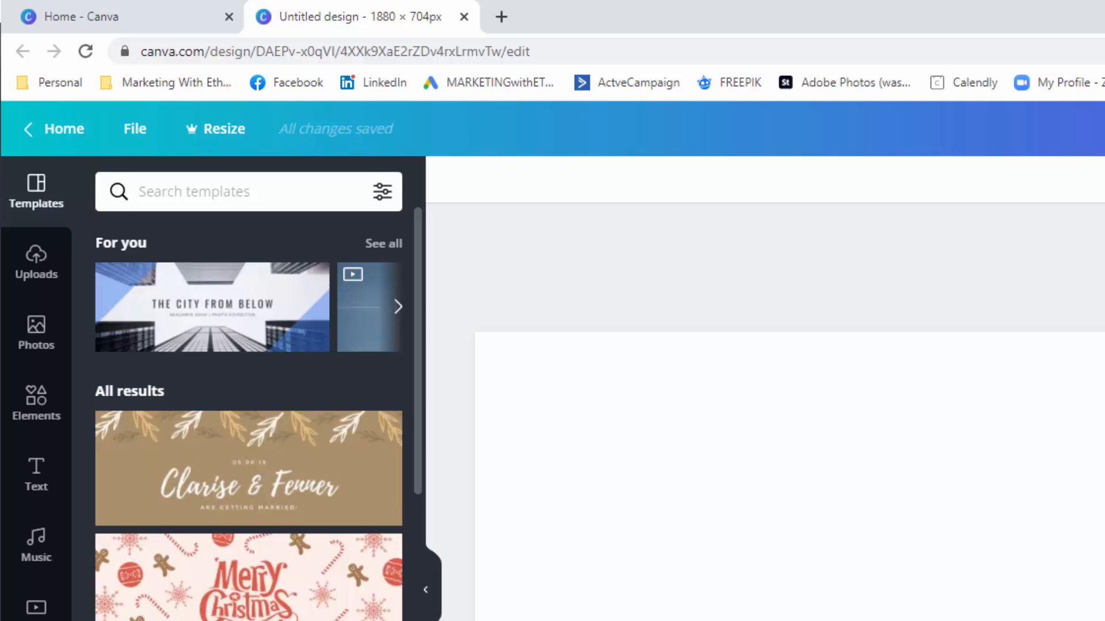
Look through the suggested design templates and the previously uploaded images
{"action": "scroll", "coordinate": [248, 403], "scroll_direction": "down", "scroll_amount": 15}
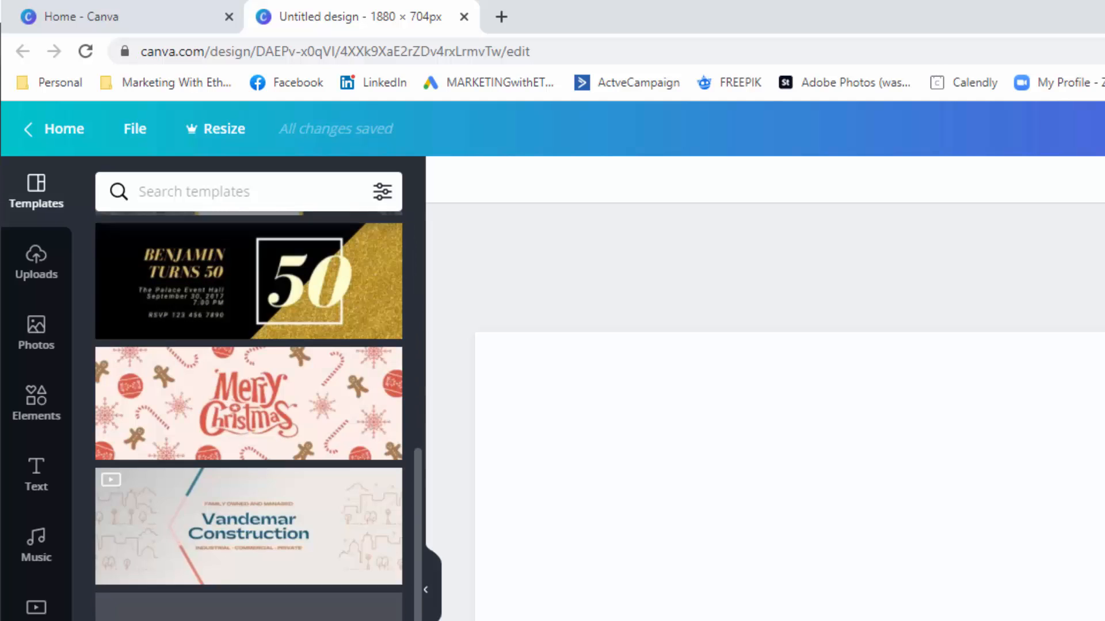
{"action": "mouse_move", "coordinate": [372, 446]}
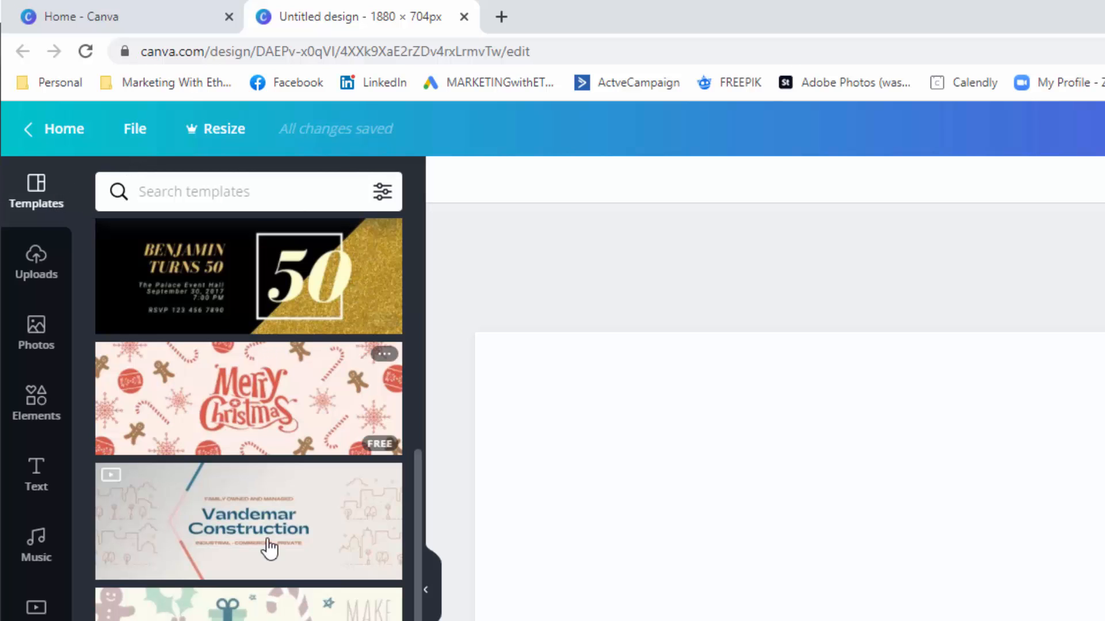
{"action": "left_click_drag", "start_coordinate": [421, 581], "coordinate": [433, 286]}
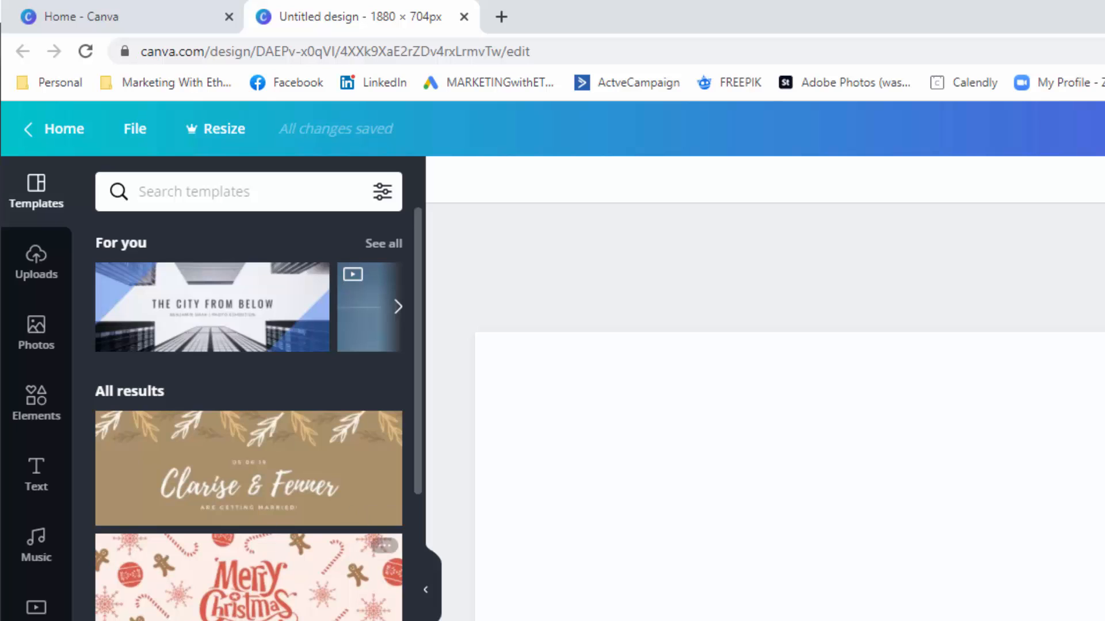
{"action": "left_click", "coordinate": [36, 266]}
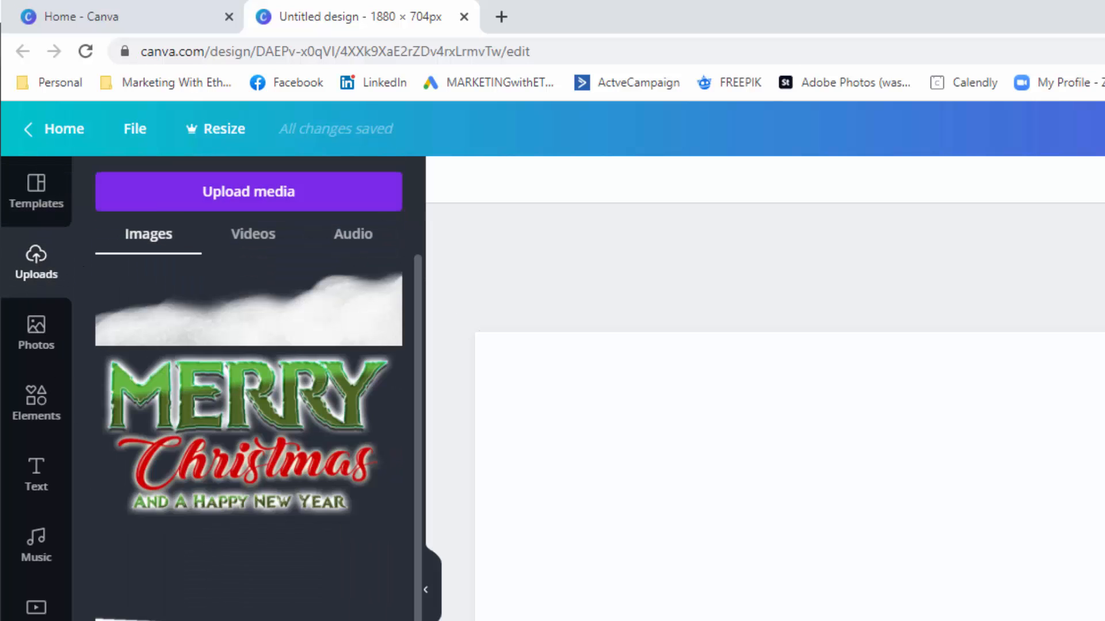
Browse the trending photos and search the photo library for "christmas"
{"action": "left_click", "coordinate": [37, 334]}
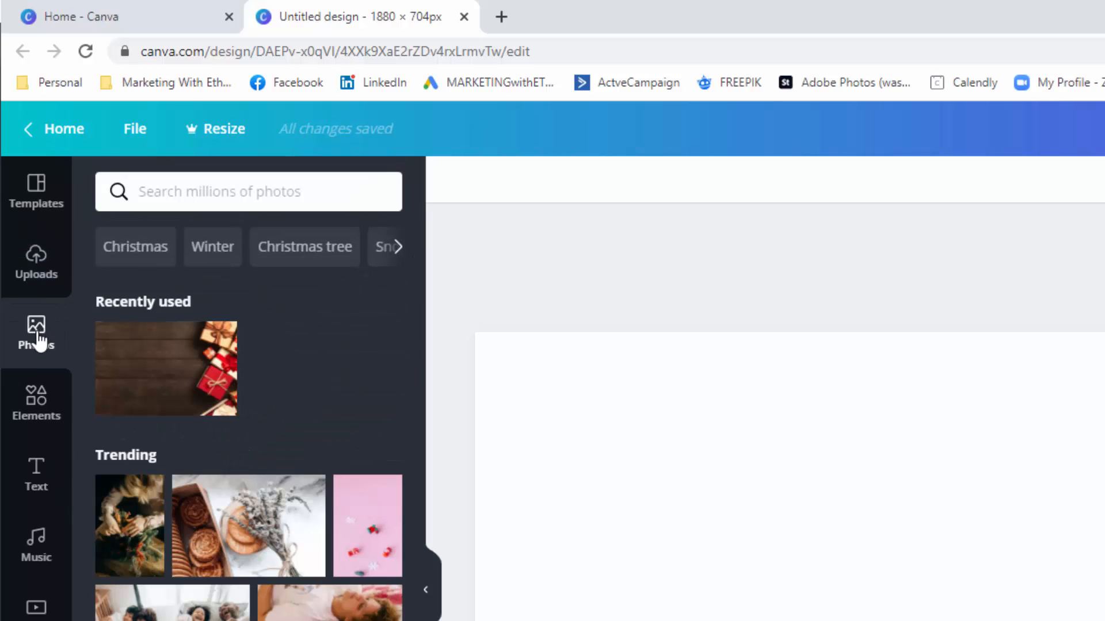
{"action": "scroll", "coordinate": [364, 524], "scroll_direction": "down", "scroll_amount": 10}
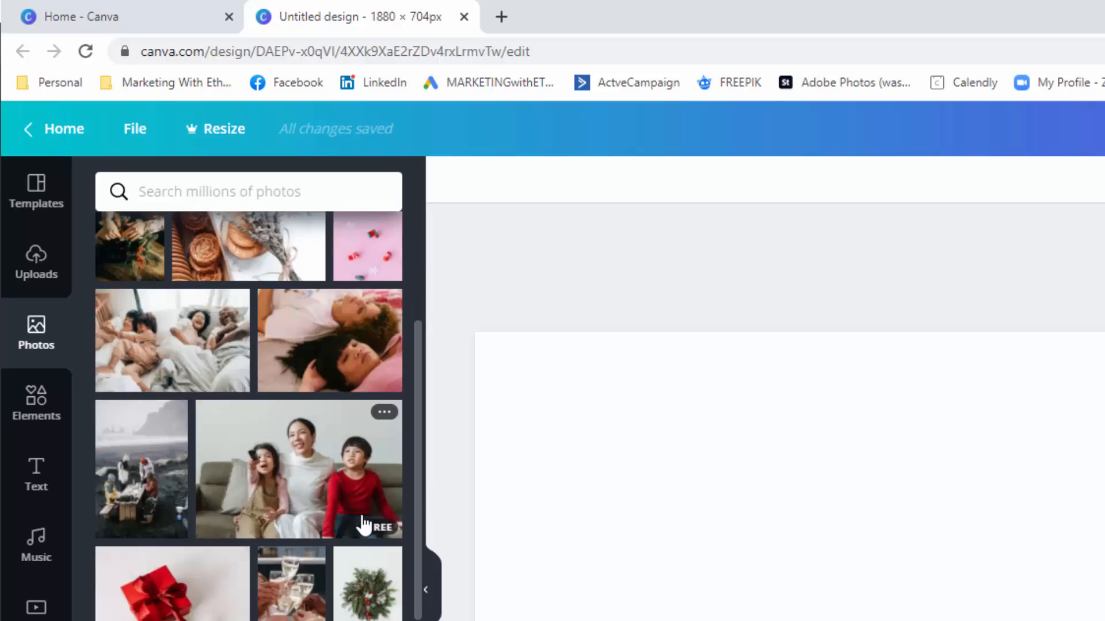
{"action": "scroll", "coordinate": [363, 518], "scroll_direction": "down", "scroll_amount": 10}
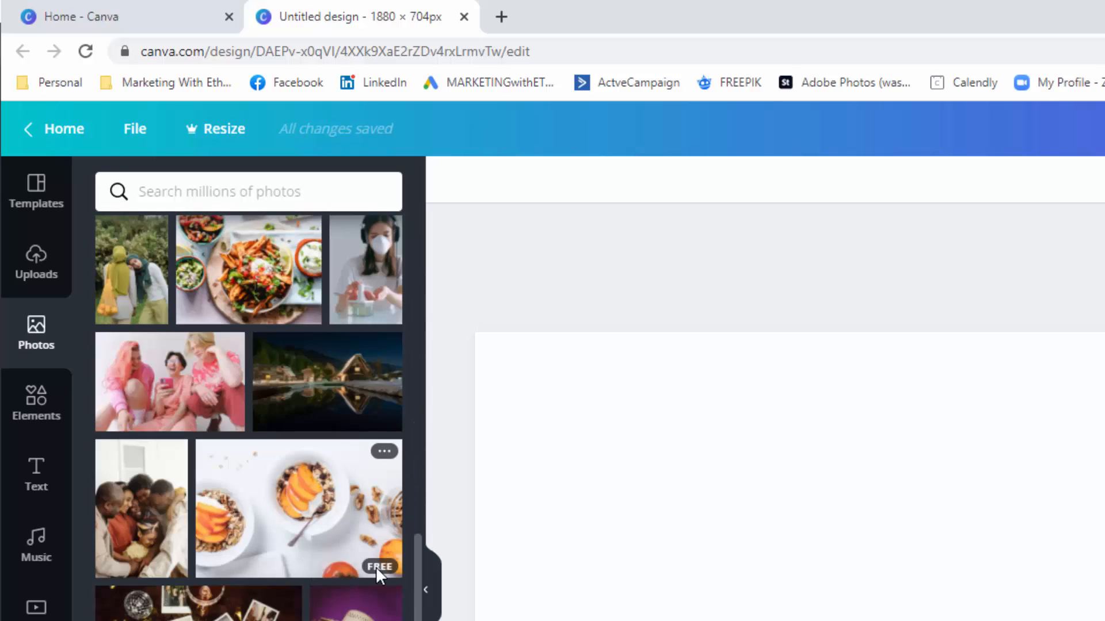
{"action": "left_click", "coordinate": [200, 191]}
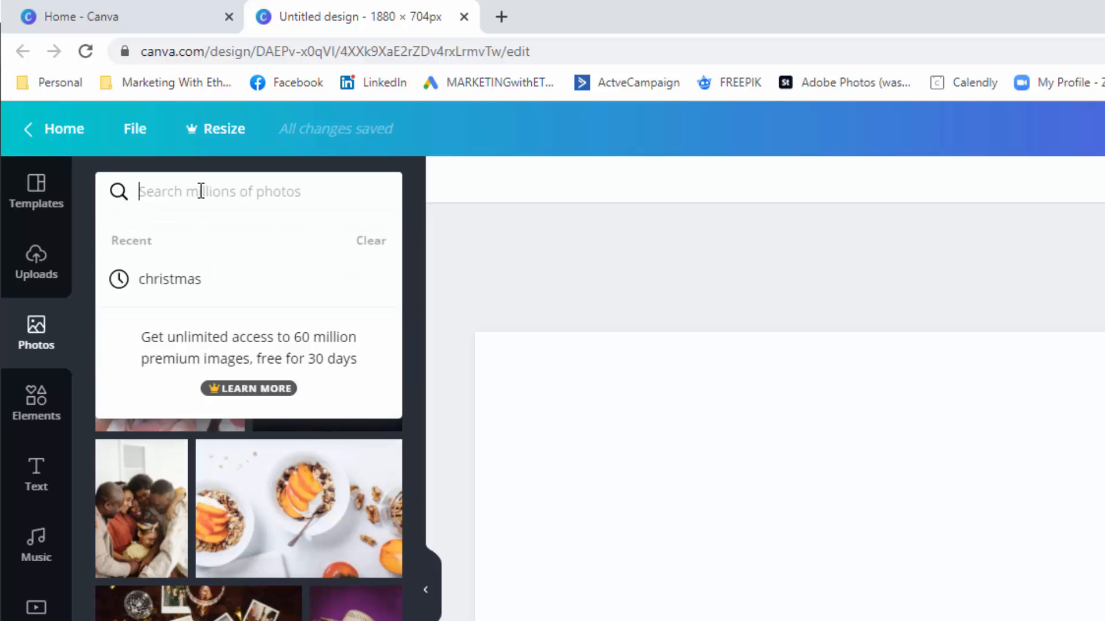
{"action": "type", "text": "christm"}
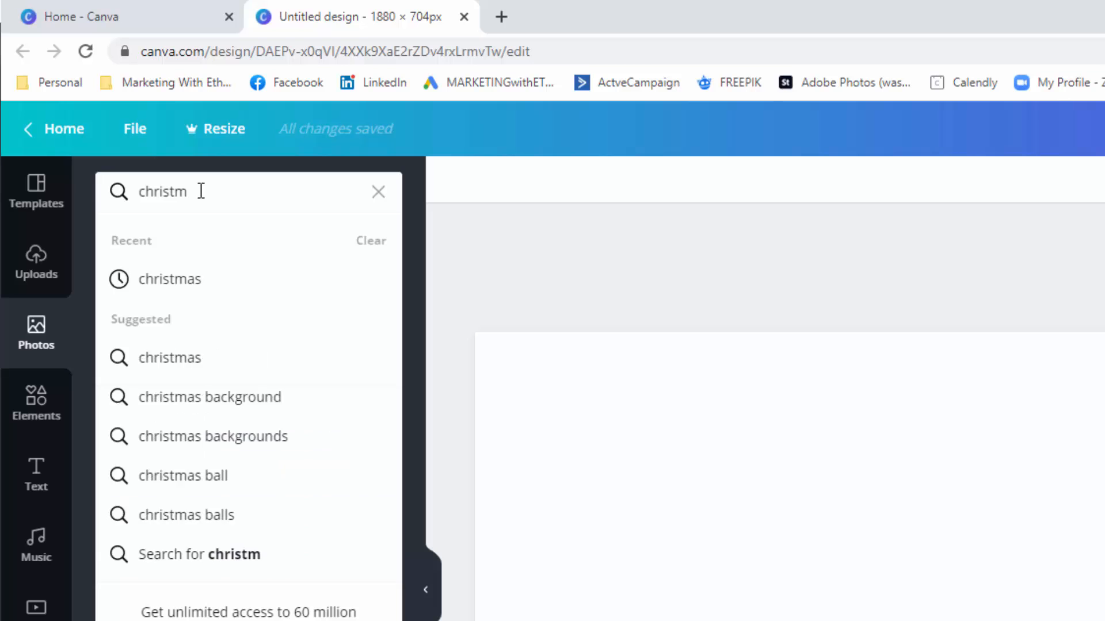
{"action": "type", "text": "as"}
{"action": "key", "text": "Return"}
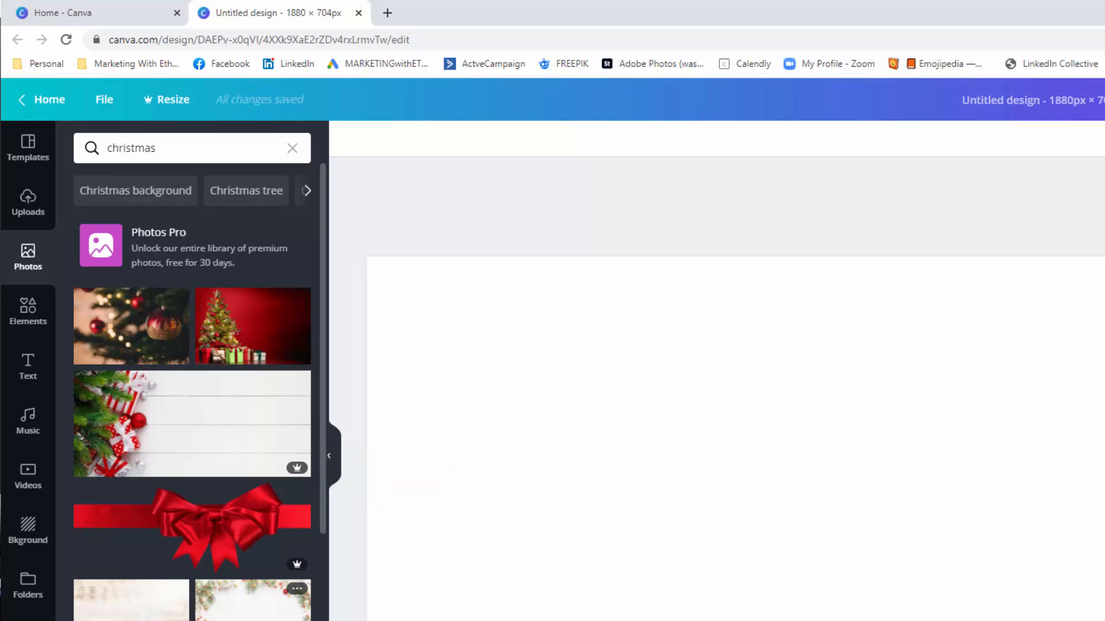
Add the photo of the Christmas tree with gifts on a red background to the page and undo it
{"action": "left_click", "coordinate": [249, 335]}
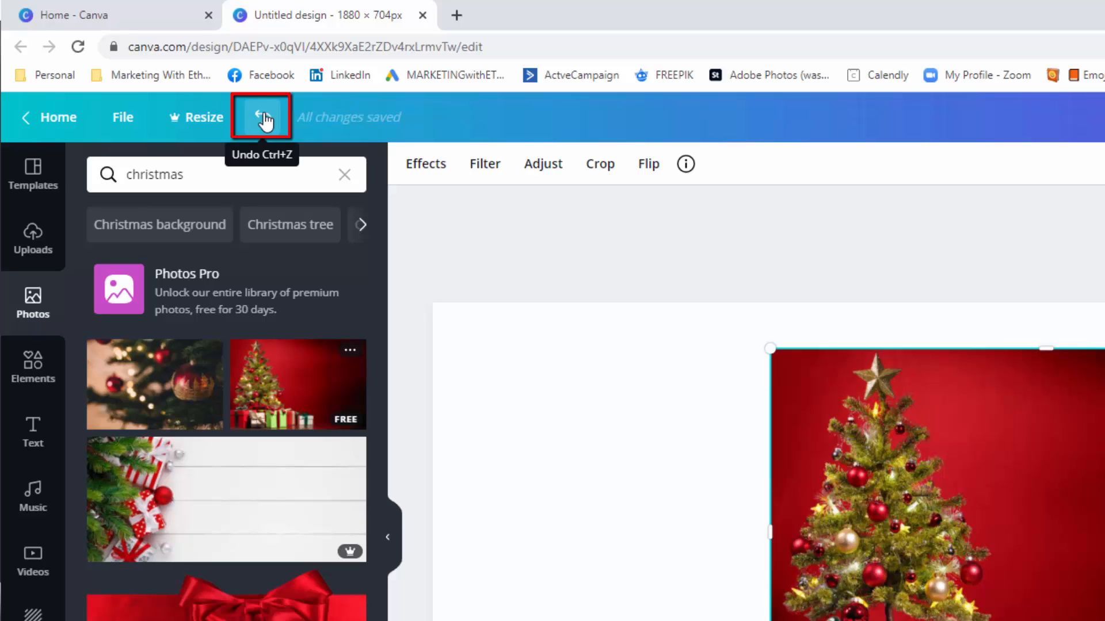
{"action": "left_click", "coordinate": [264, 119]}
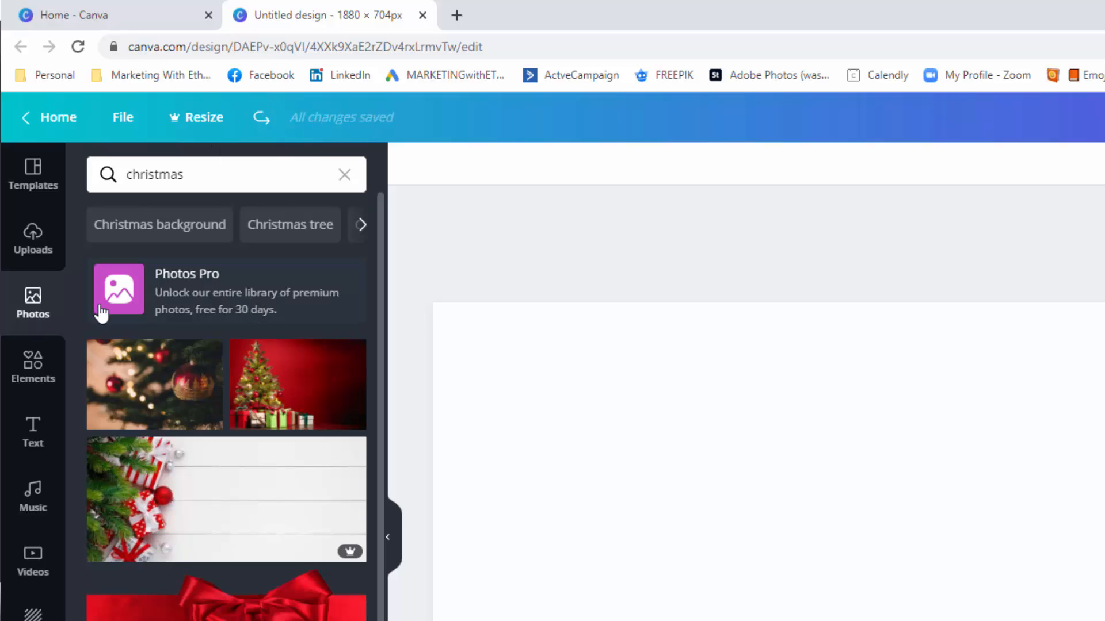
Examine the elements library, including its shapes, frames, stickers, charts, grids and illustration collections
{"action": "left_click", "coordinate": [33, 368]}
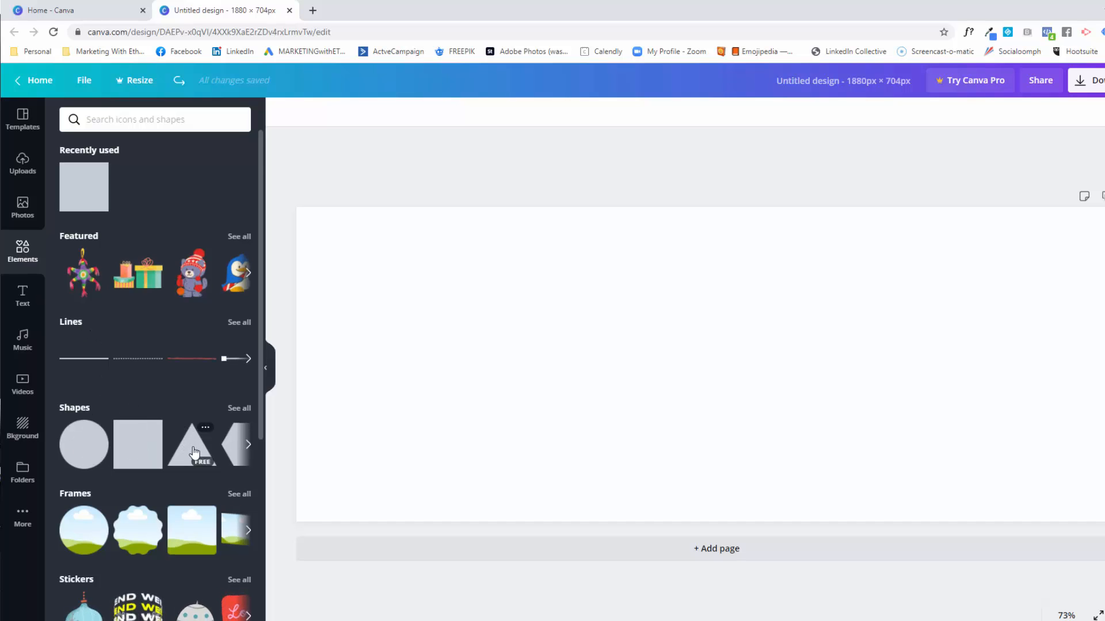
{"action": "scroll", "coordinate": [193, 453], "scroll_direction": "down", "scroll_amount": 4}
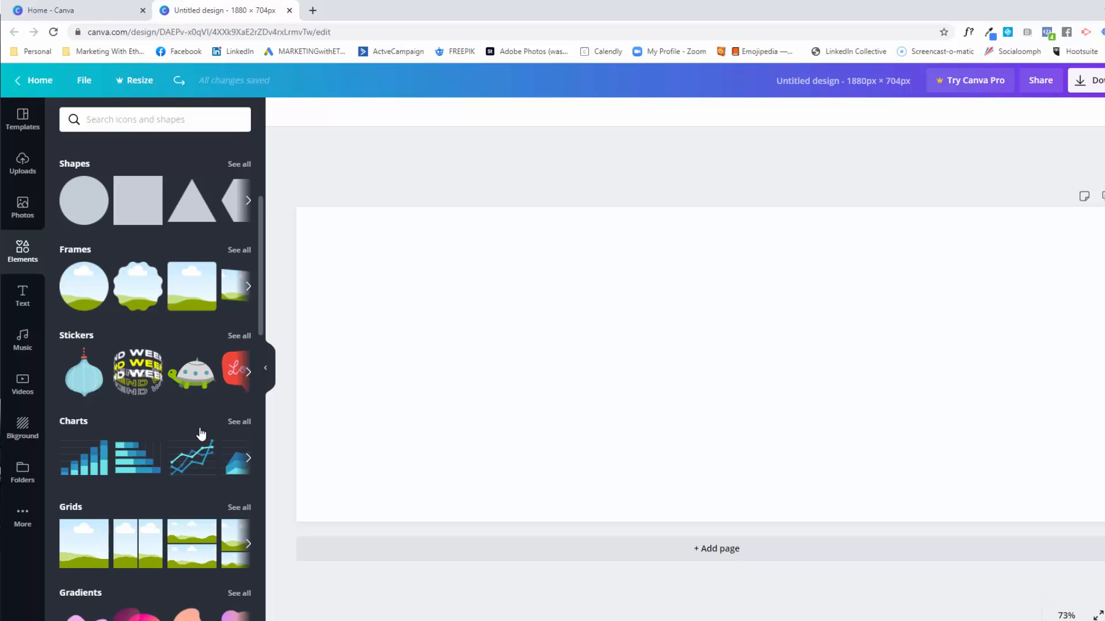
{"action": "scroll", "coordinate": [192, 451], "scroll_direction": "down", "scroll_amount": 10}
{"action": "scroll", "coordinate": [192, 458], "scroll_direction": "down", "scroll_amount": 6}
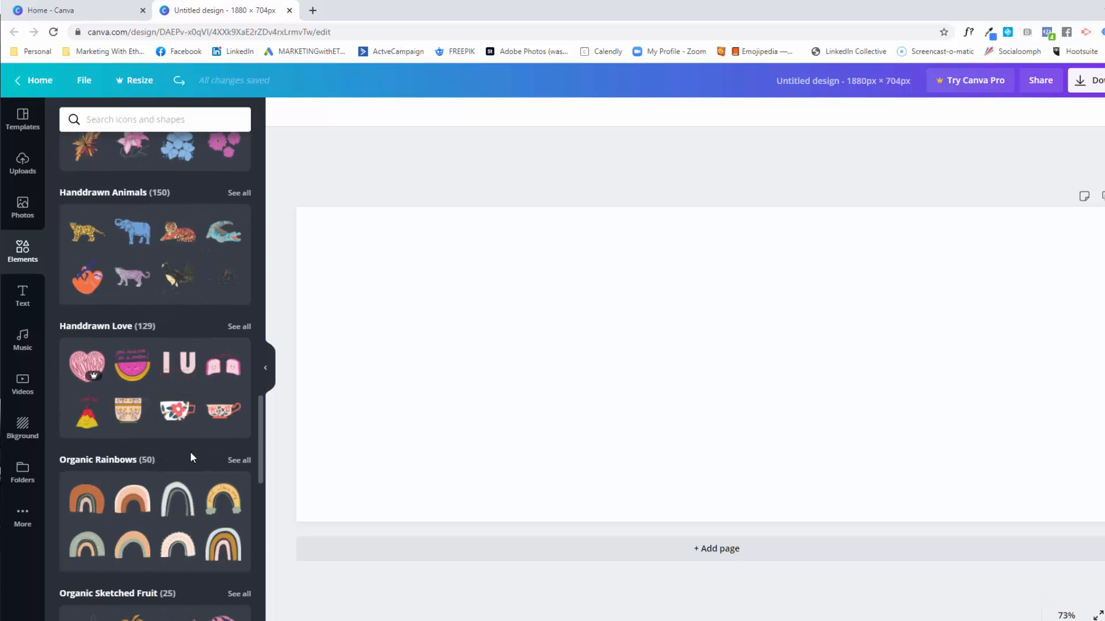
{"action": "scroll", "coordinate": [192, 457], "scroll_direction": "down", "scroll_amount": 3}
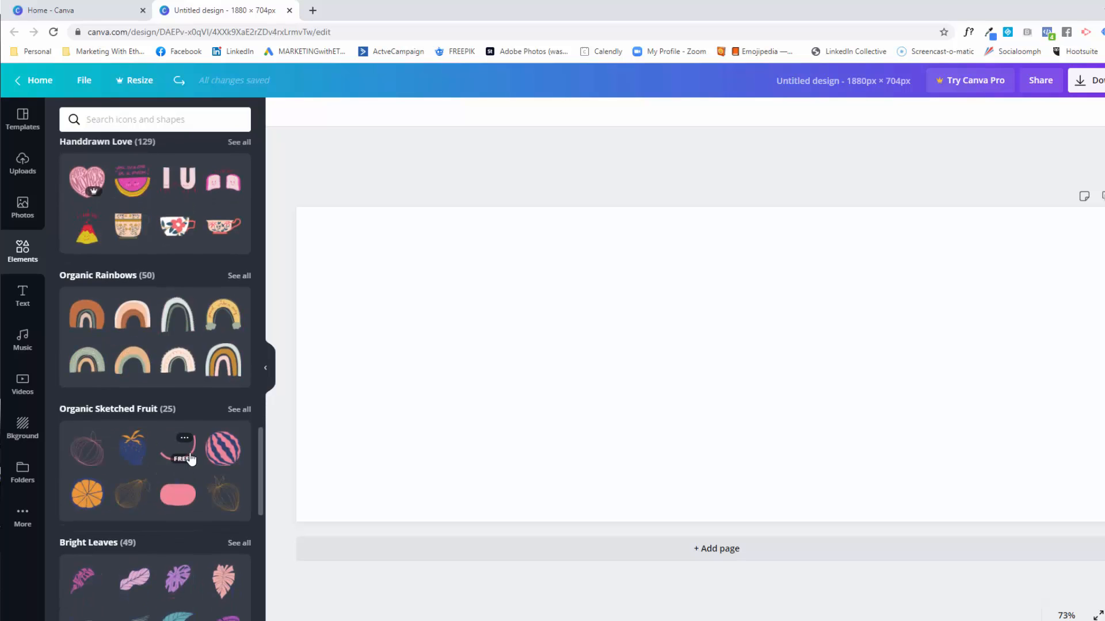
{"action": "scroll", "coordinate": [191, 458], "scroll_direction": "down", "scroll_amount": 3}
{"action": "scroll", "coordinate": [190, 454], "scroll_direction": "up", "scroll_amount": 14}
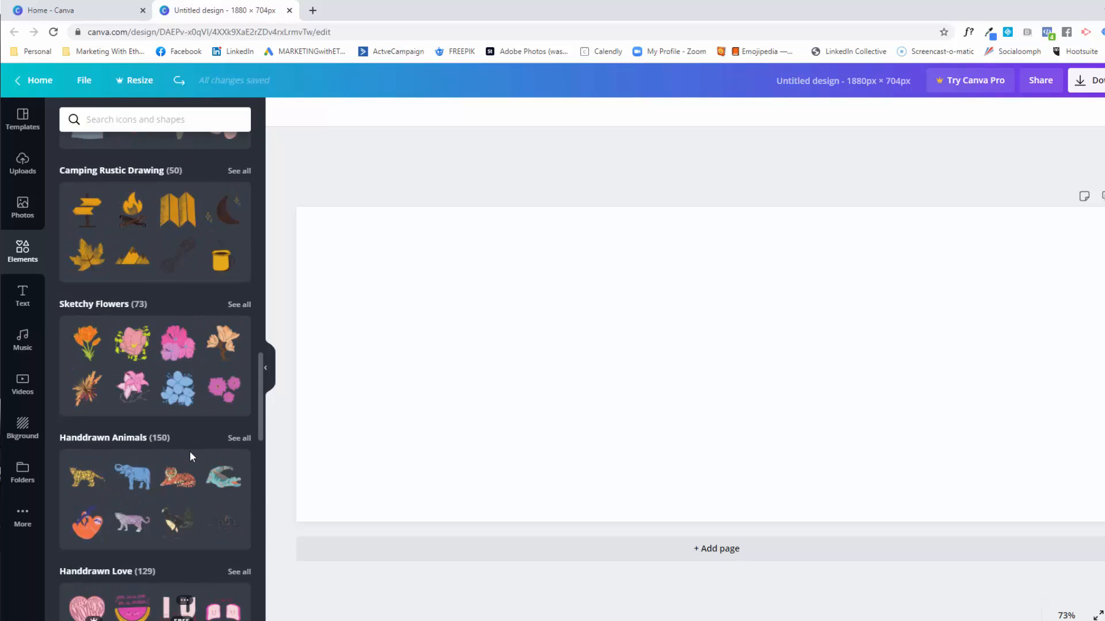
{"action": "scroll", "coordinate": [193, 449], "scroll_direction": "up", "scroll_amount": 2}
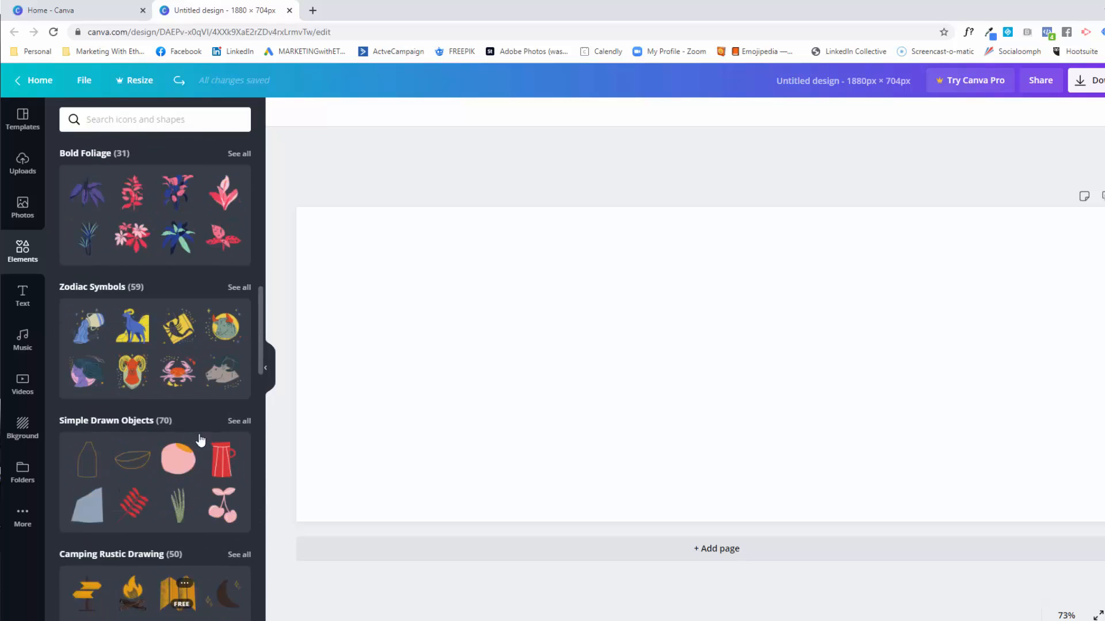
Add a heading text box to the page, view its font choices, and undo the addition
{"action": "left_click", "coordinate": [26, 303]}
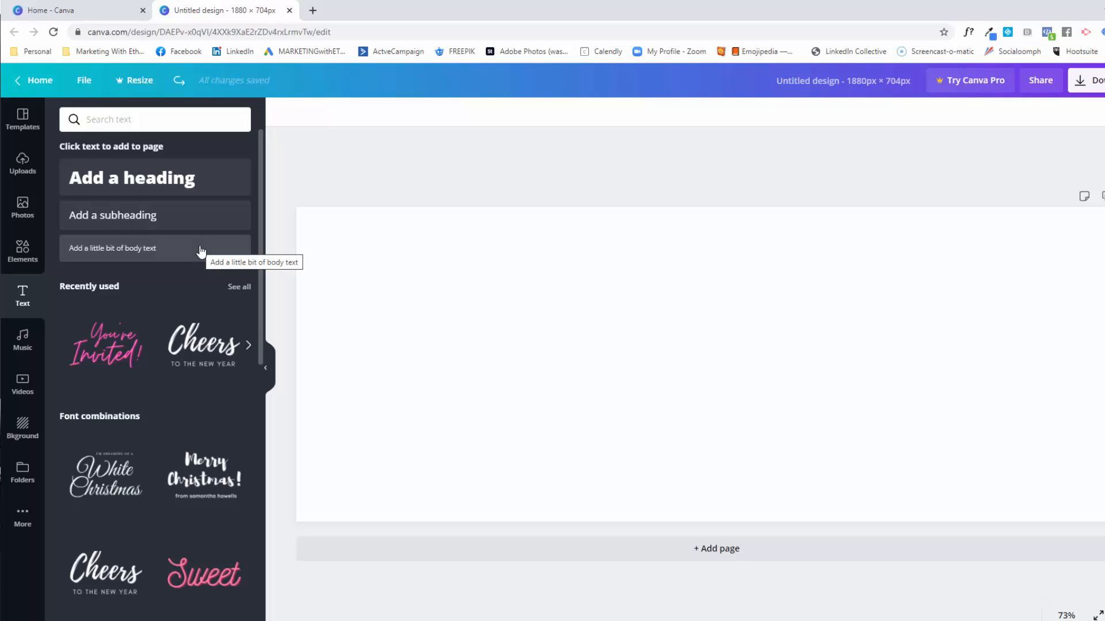
{"action": "left_click", "coordinate": [169, 182]}
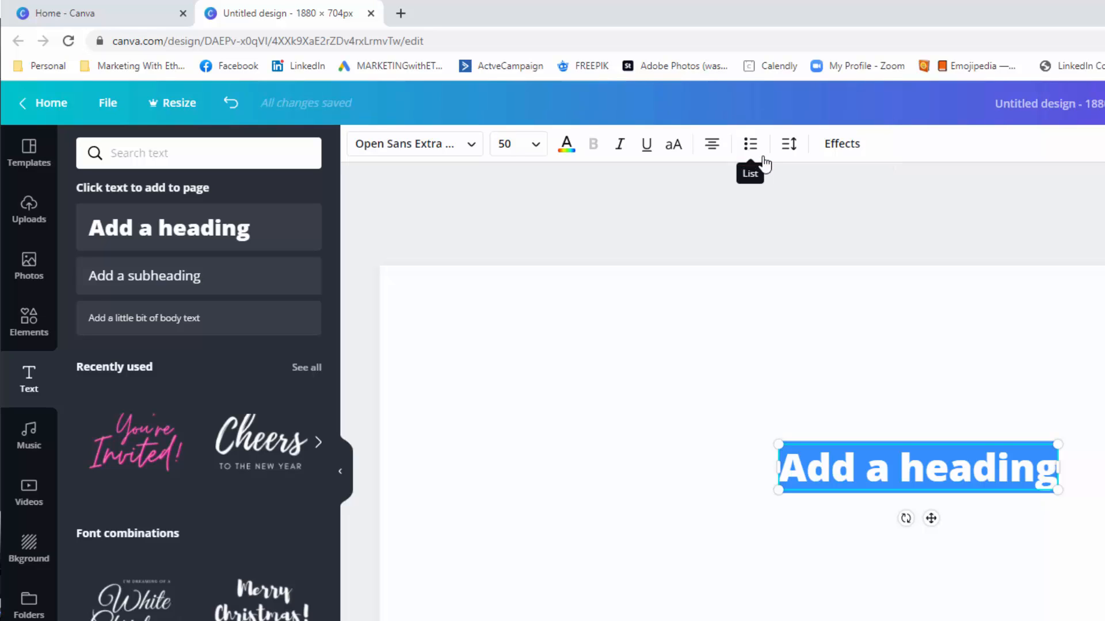
{"action": "left_click", "coordinate": [473, 148]}
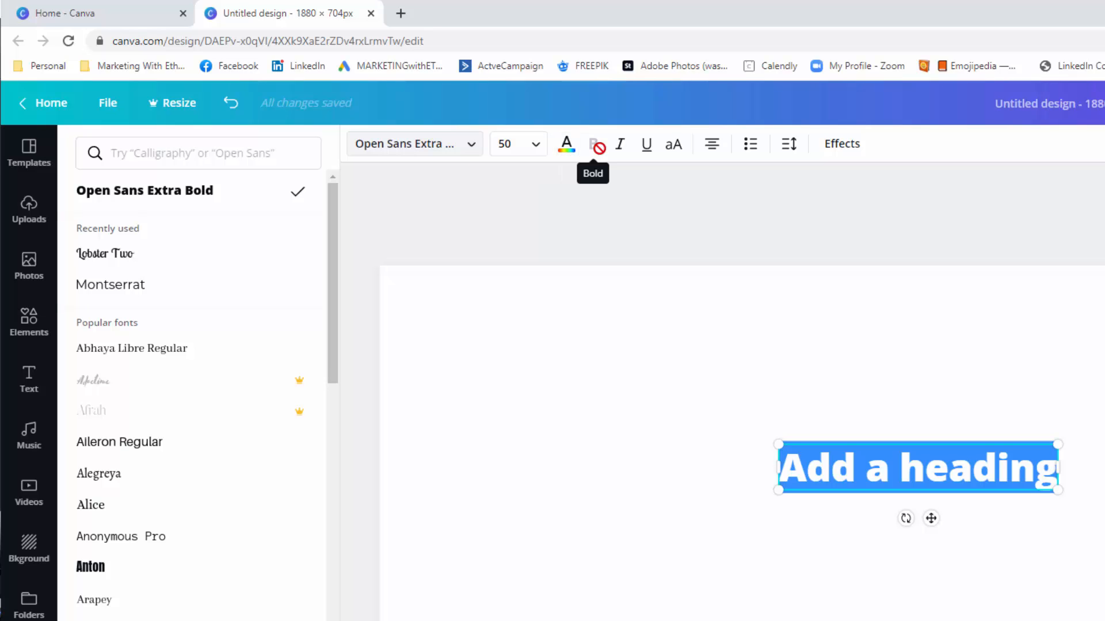
{"action": "left_click", "coordinate": [855, 469]}
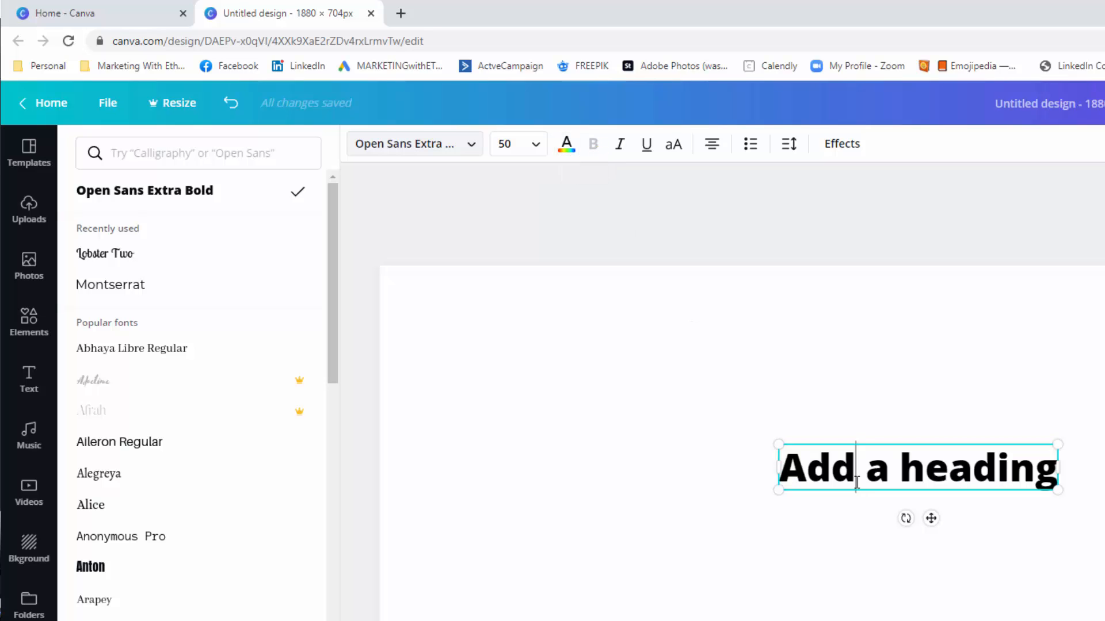
{"action": "left_click_drag", "start_coordinate": [855, 469], "coordinate": [818, 470]}
{"action": "left_click", "coordinate": [865, 470]}
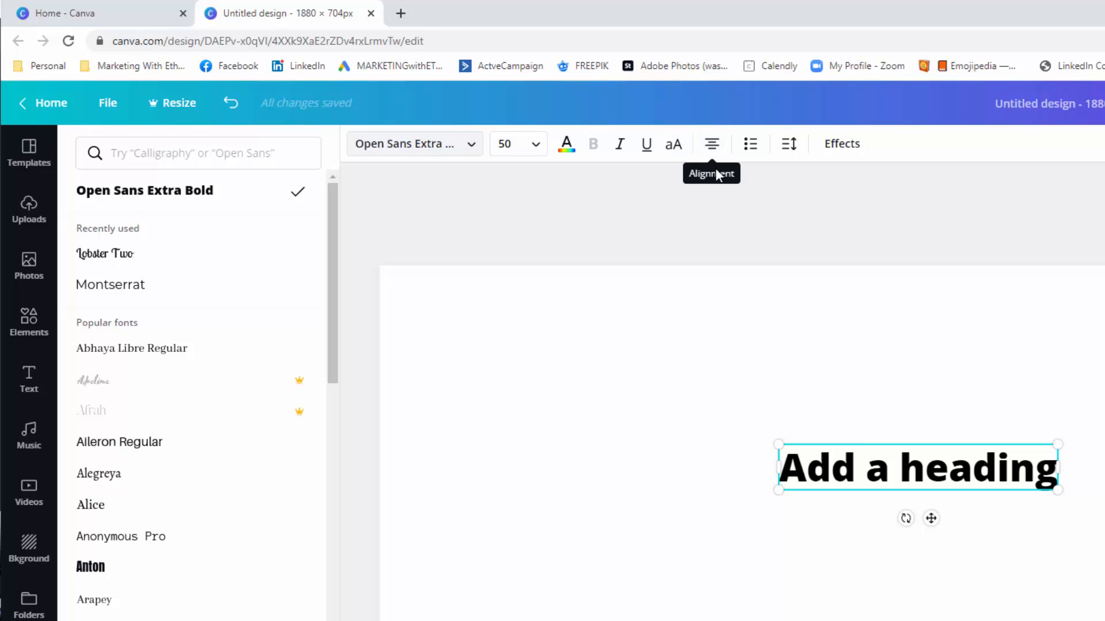
{"action": "left_click", "coordinate": [230, 103]}
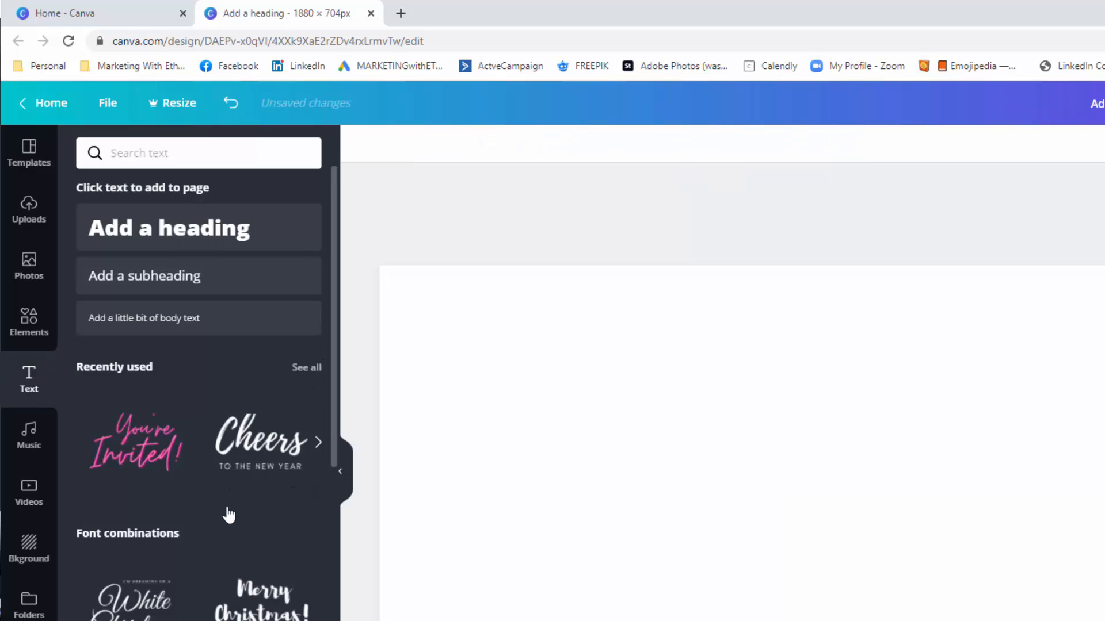
Add the "I can & I will" font combination to the page
{"action": "scroll", "coordinate": [226, 506], "scroll_direction": "down", "scroll_amount": 1}
{"action": "scroll", "coordinate": [226, 505], "scroll_direction": "down", "scroll_amount": 5}
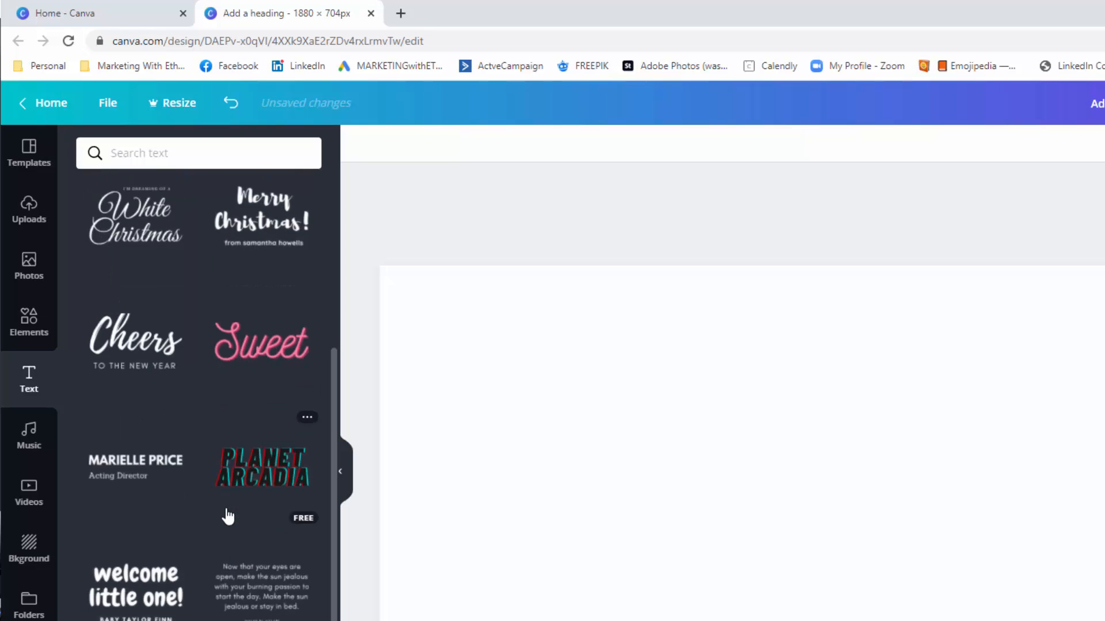
{"action": "scroll", "coordinate": [228, 516], "scroll_direction": "down", "scroll_amount": 9}
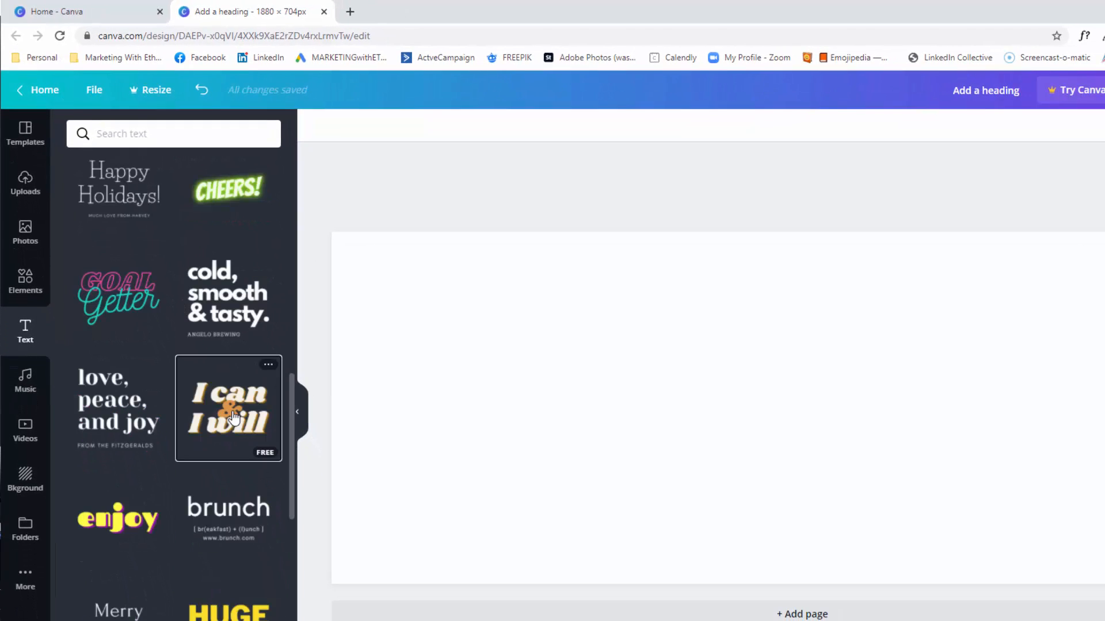
{"action": "left_click", "coordinate": [266, 479]}
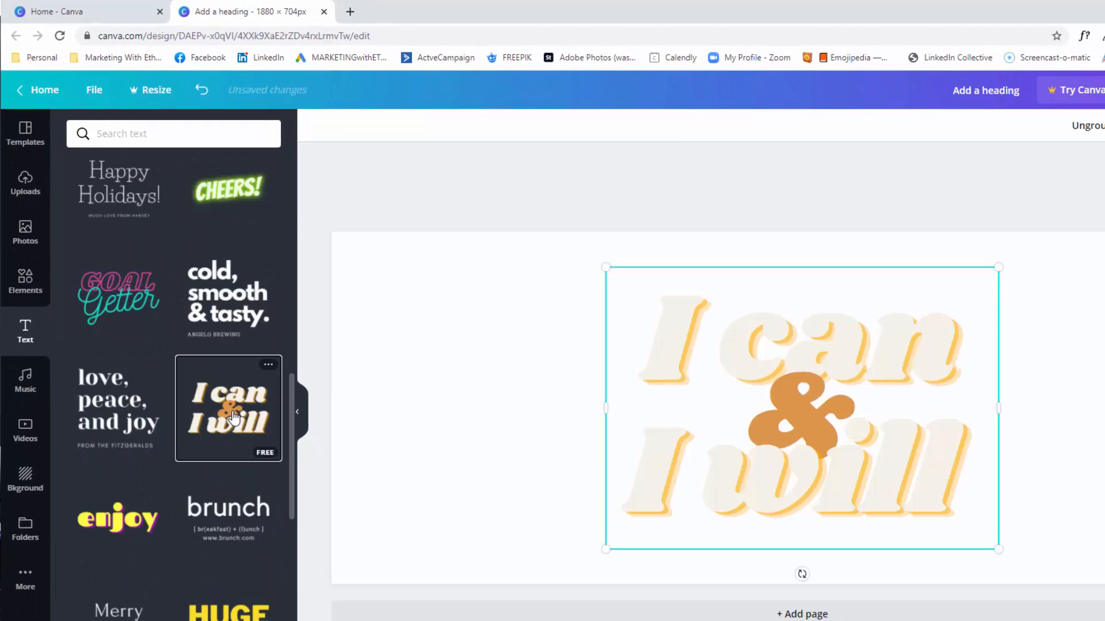
Replace "will" with "do" in the second line of the font combination and colour that line with the dark green brand colour
{"action": "left_click", "coordinate": [669, 353]}
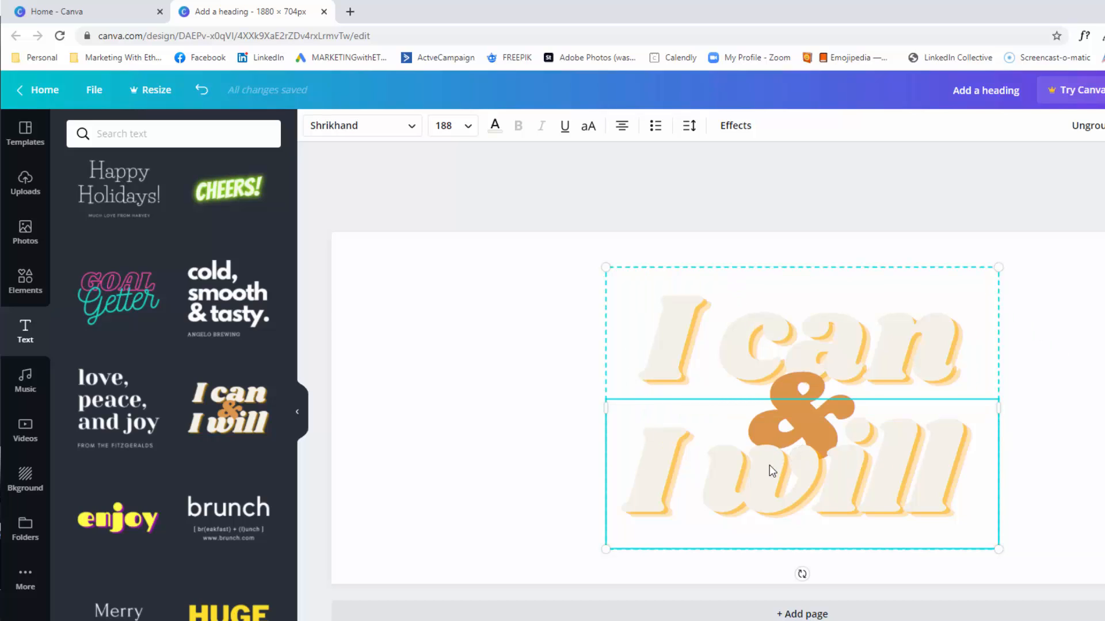
{"action": "double_click", "coordinate": [736, 469]}
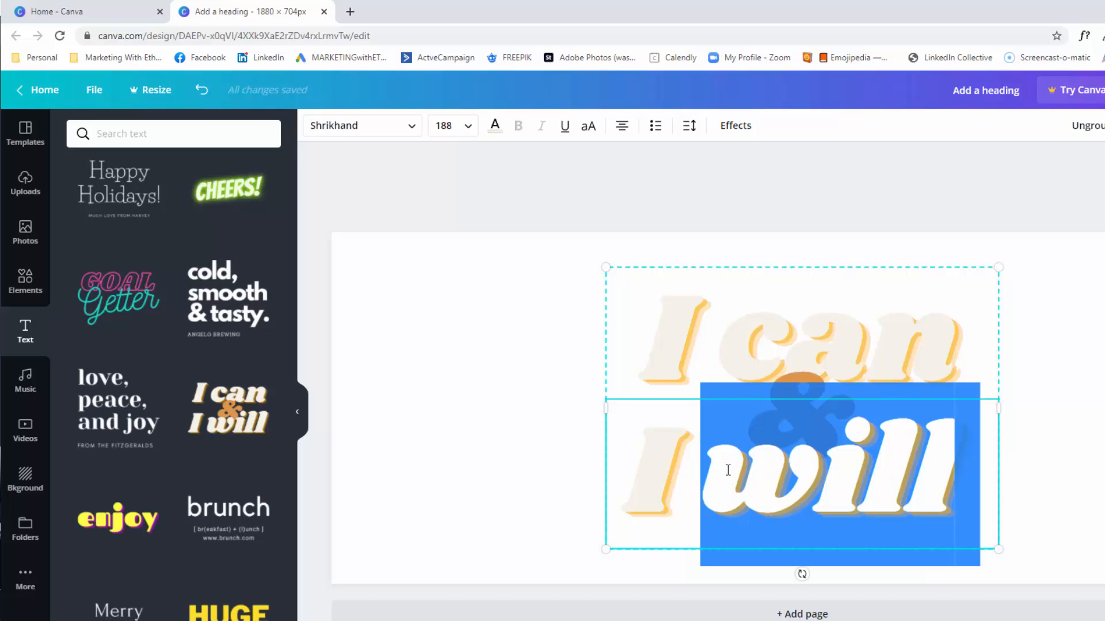
{"action": "type", "text": "do"}
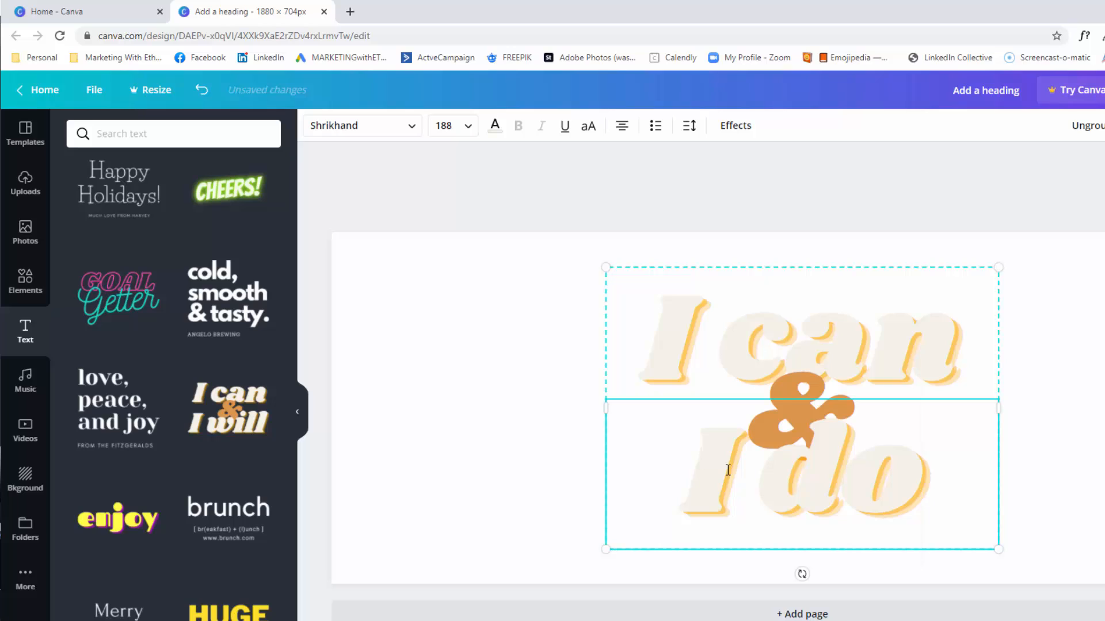
{"action": "left_click", "coordinate": [493, 128]}
{"action": "left_click", "coordinate": [82, 336]}
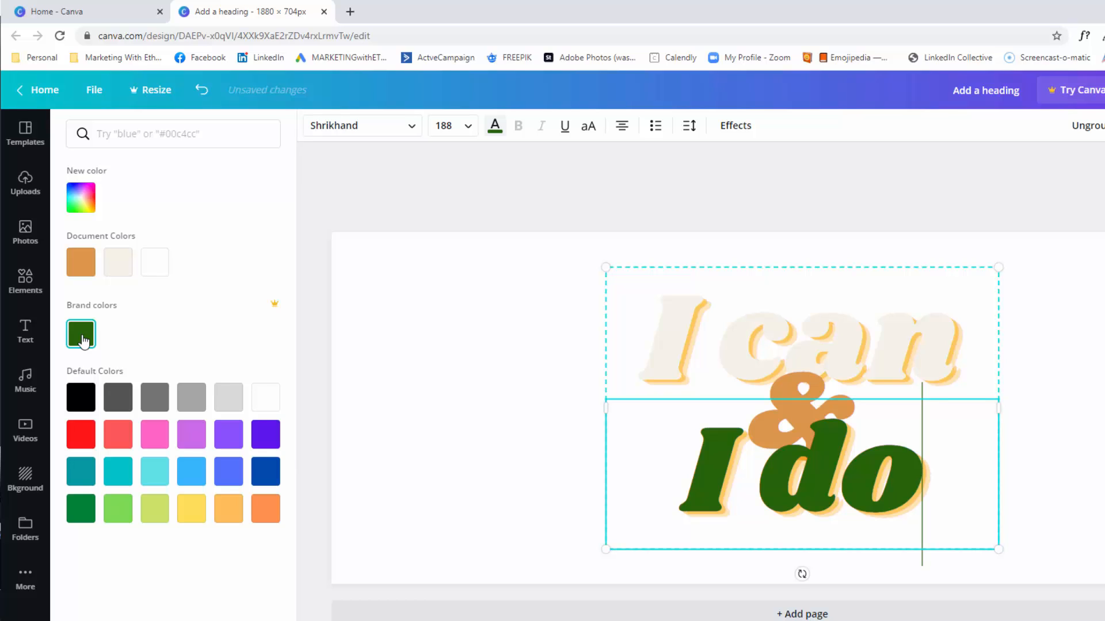
Undo the colour change, the wording change and the added font combination to clear the page
{"action": "left_click", "coordinate": [201, 92]}
{"action": "left_click", "coordinate": [200, 92]}
{"action": "left_click", "coordinate": [200, 92]}
{"action": "left_click", "coordinate": [201, 92]}
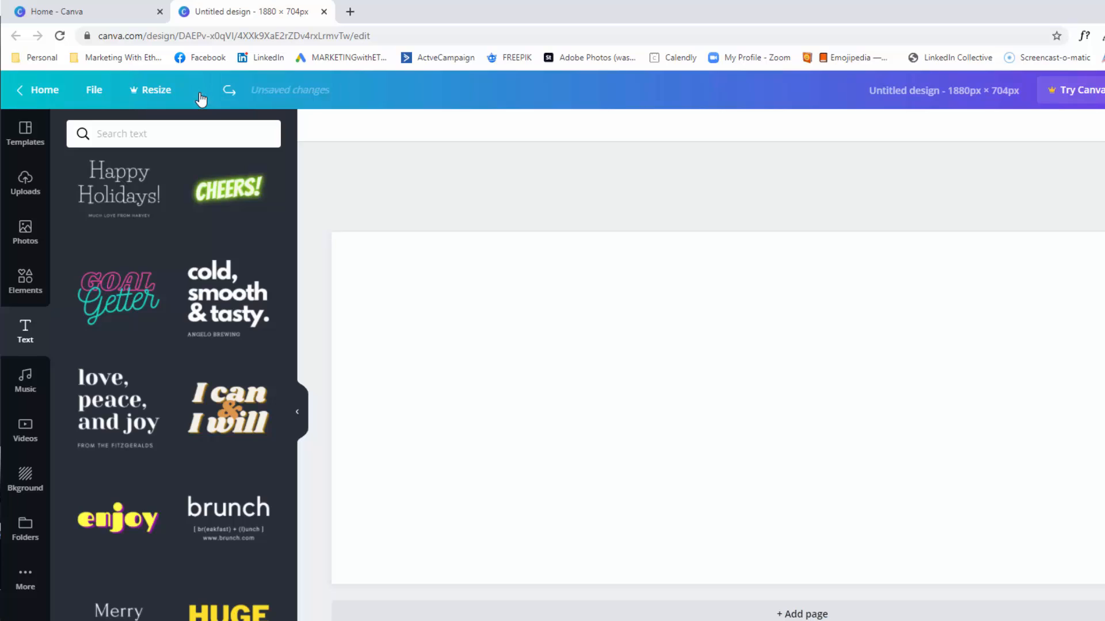
Examine the music and video libraries and browse the available backgrounds
{"action": "left_click", "coordinate": [32, 389]}
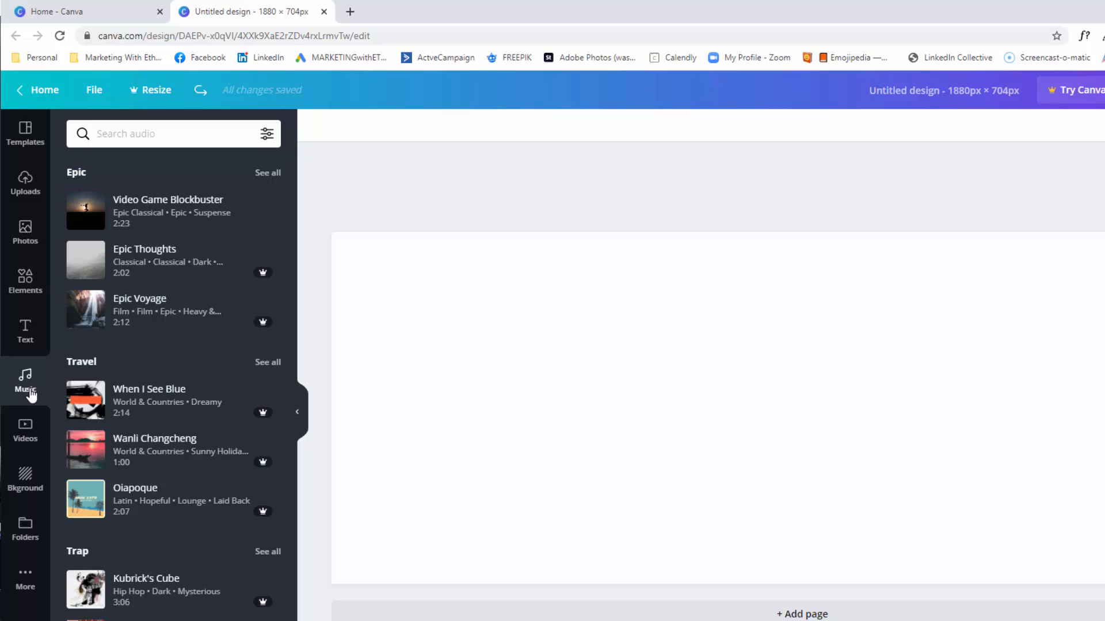
{"action": "left_click", "coordinate": [25, 428]}
{"action": "left_click", "coordinate": [23, 480]}
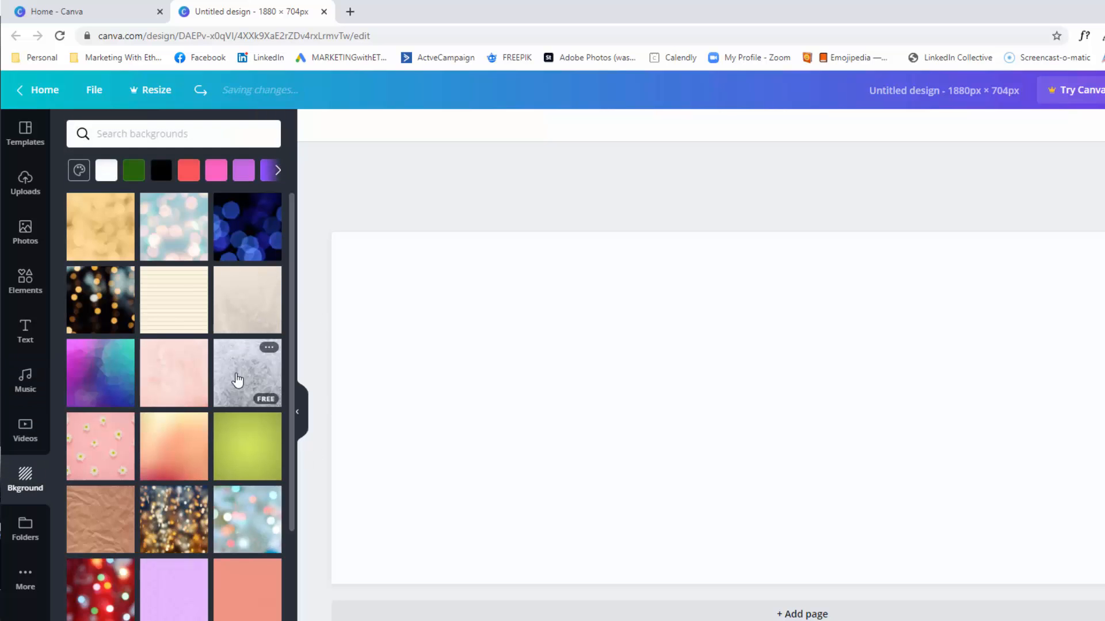
{"action": "scroll", "coordinate": [237, 380], "scroll_direction": "down", "scroll_amount": 8}
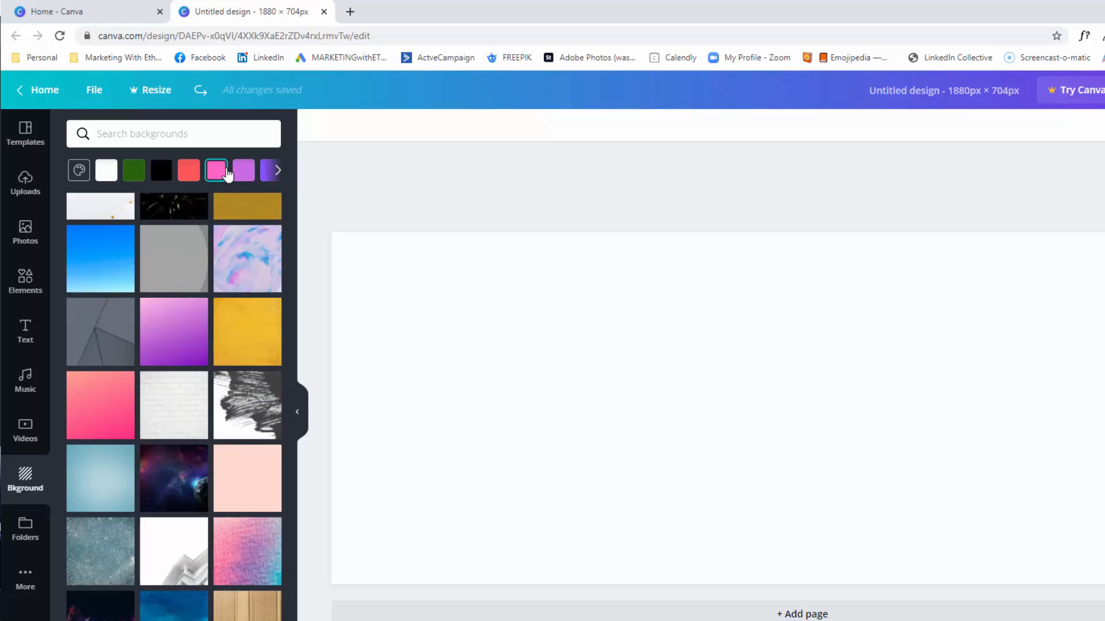
{"action": "scroll", "coordinate": [190, 449], "scroll_direction": "down", "scroll_amount": 7}
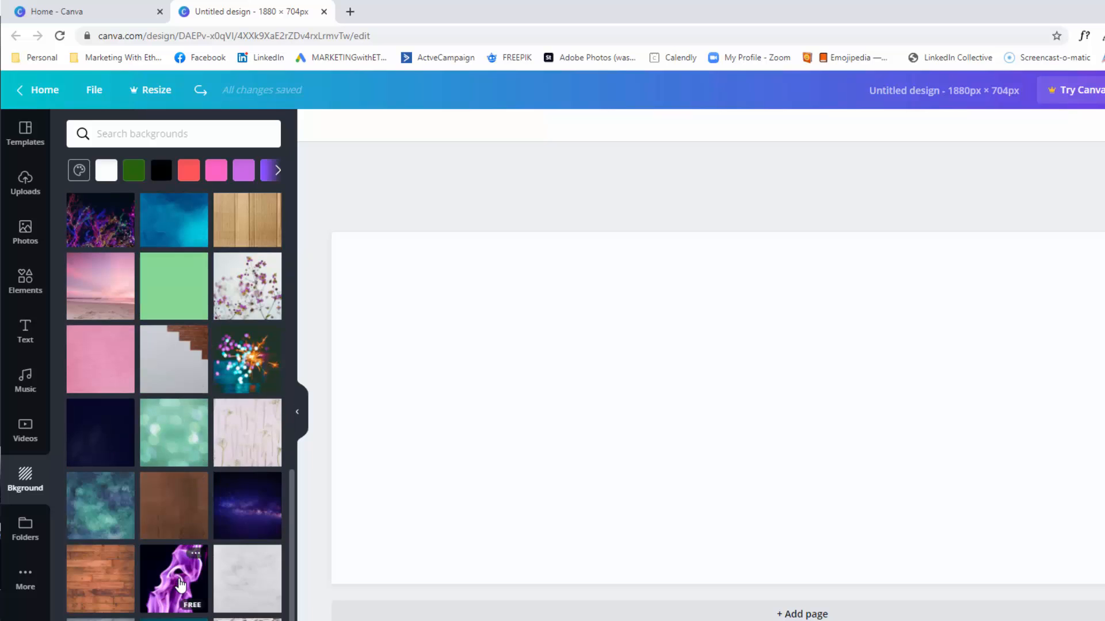
Try the purple smoke background on the page, undo it, and view the additional apps and integrations
{"action": "left_click", "coordinate": [177, 585]}
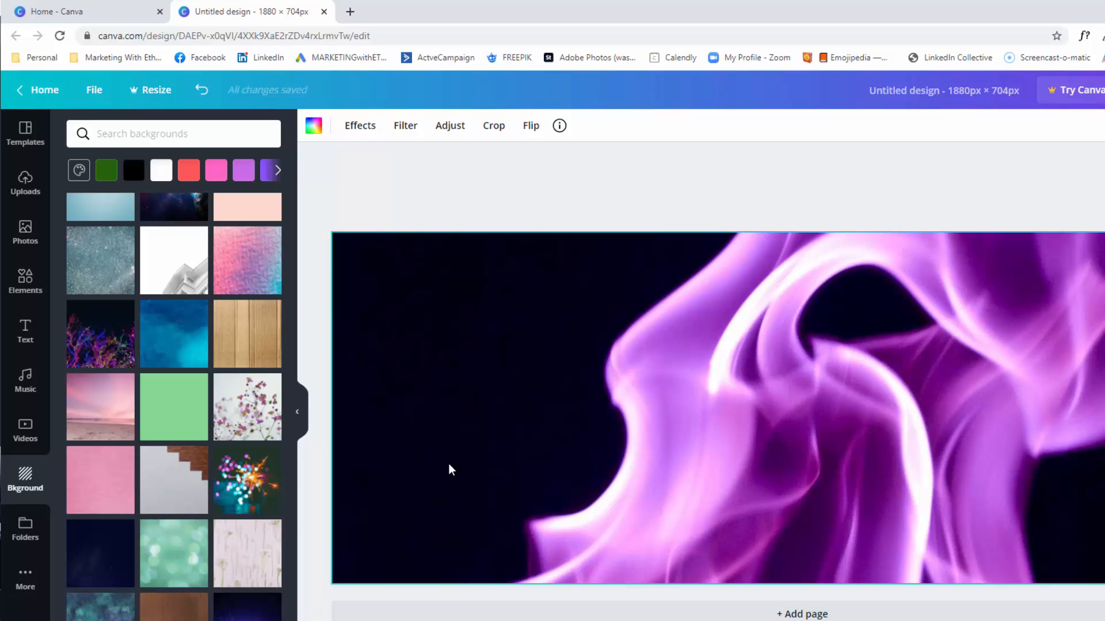
{"action": "left_click", "coordinate": [202, 90]}
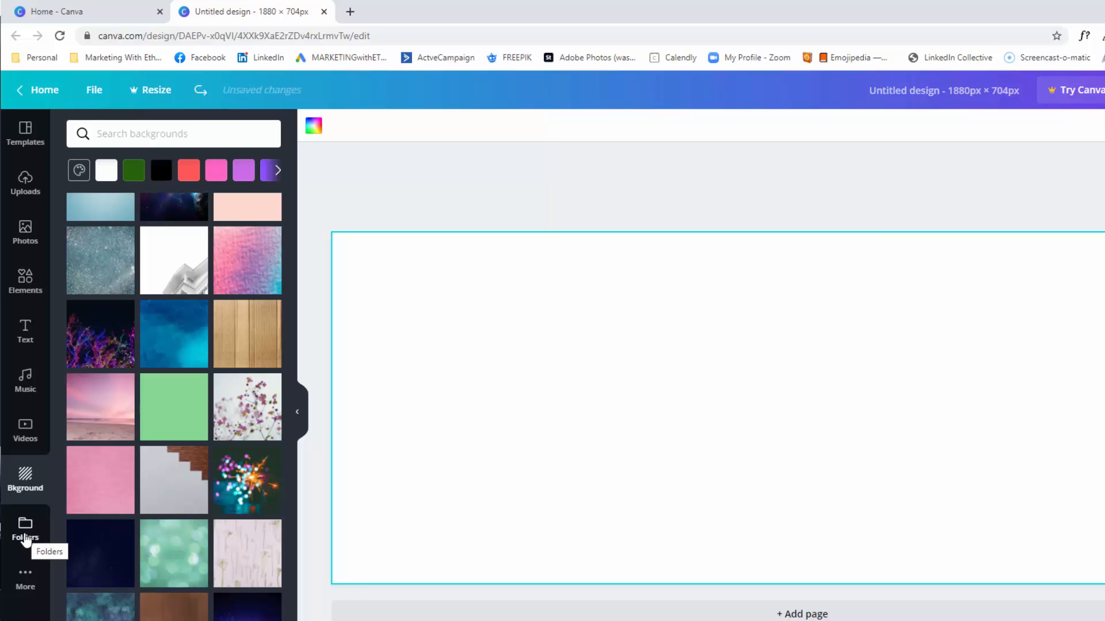
{"action": "left_click", "coordinate": [24, 579]}
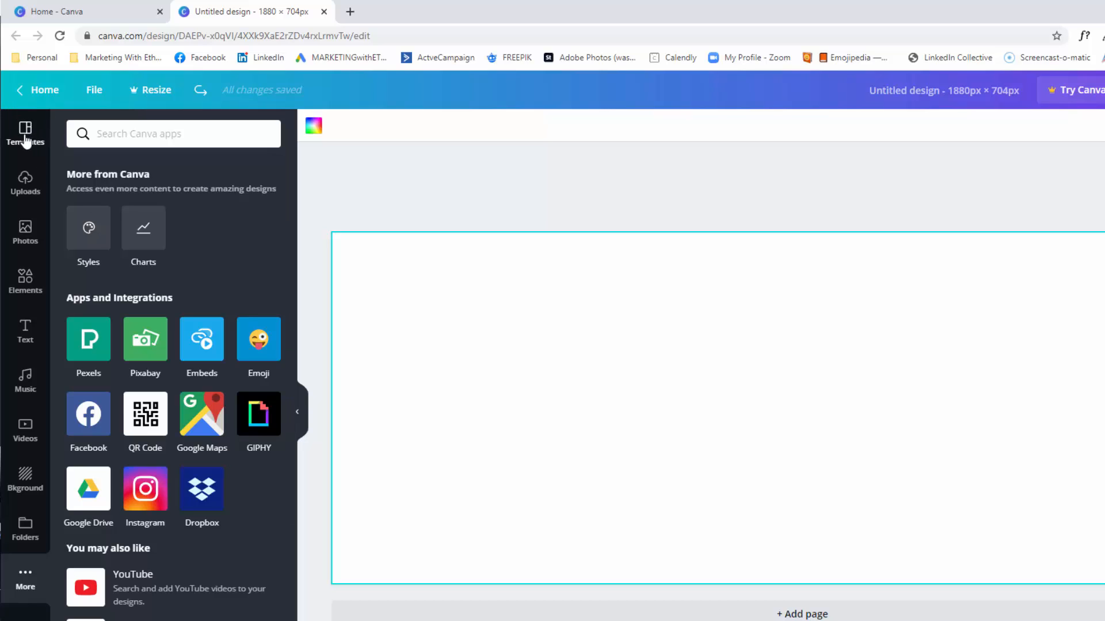
Add the uploaded Christmas garland image with baubles and candy canes and enlarge it to span the full page width
{"action": "left_click", "coordinate": [27, 182]}
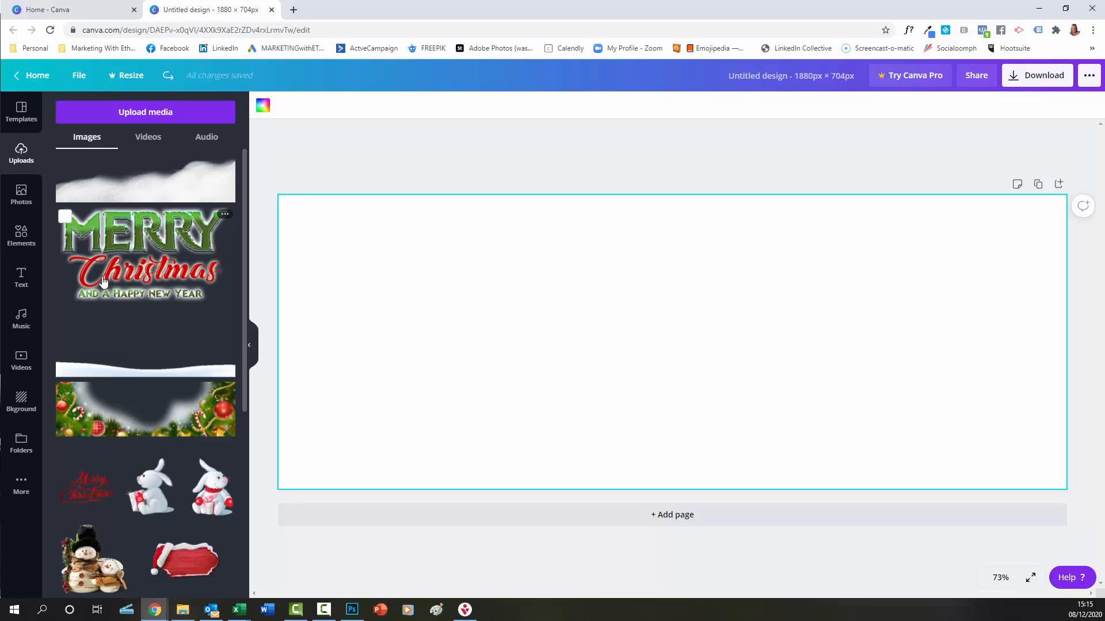
{"action": "left_click", "coordinate": [186, 422]}
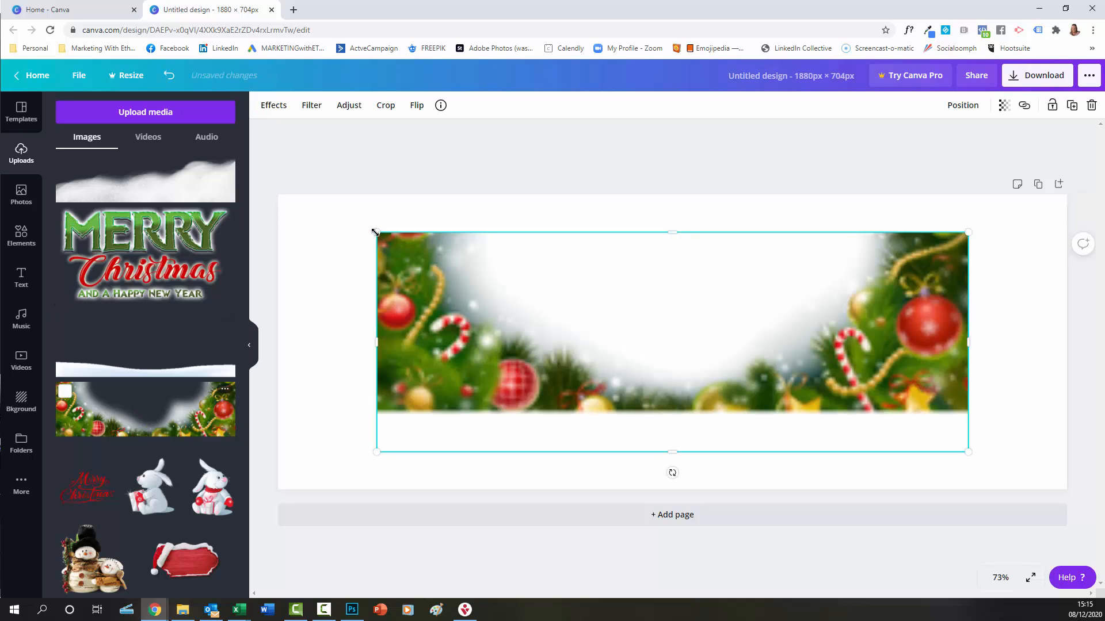
{"action": "left_click_drag", "start_coordinate": [371, 230], "coordinate": [271, 186]}
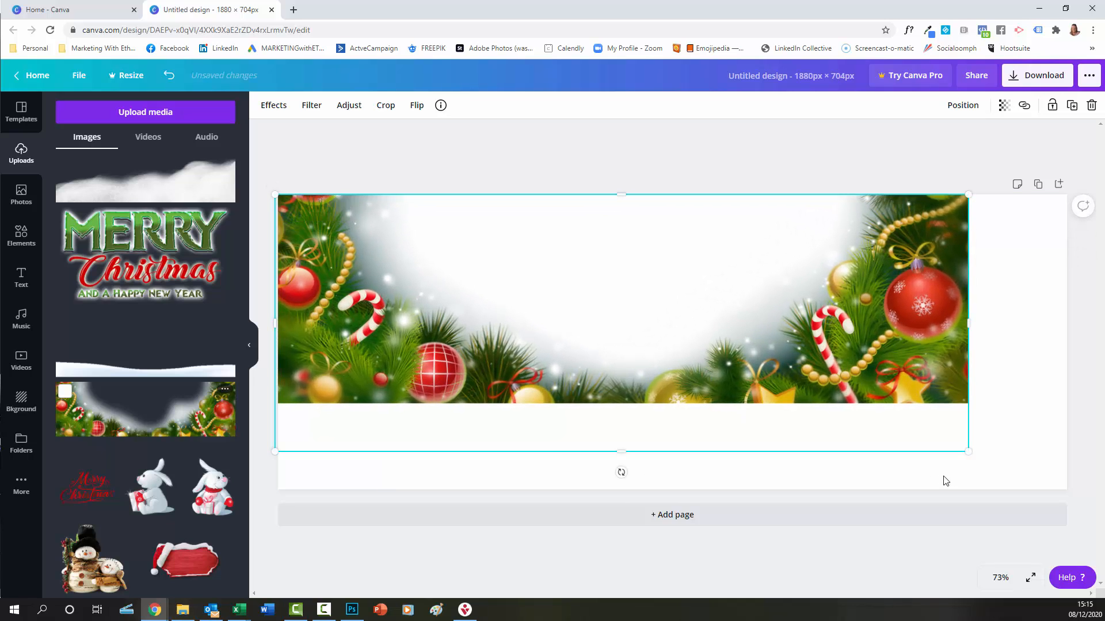
{"action": "left_click_drag", "start_coordinate": [968, 453], "coordinate": [1065, 511]}
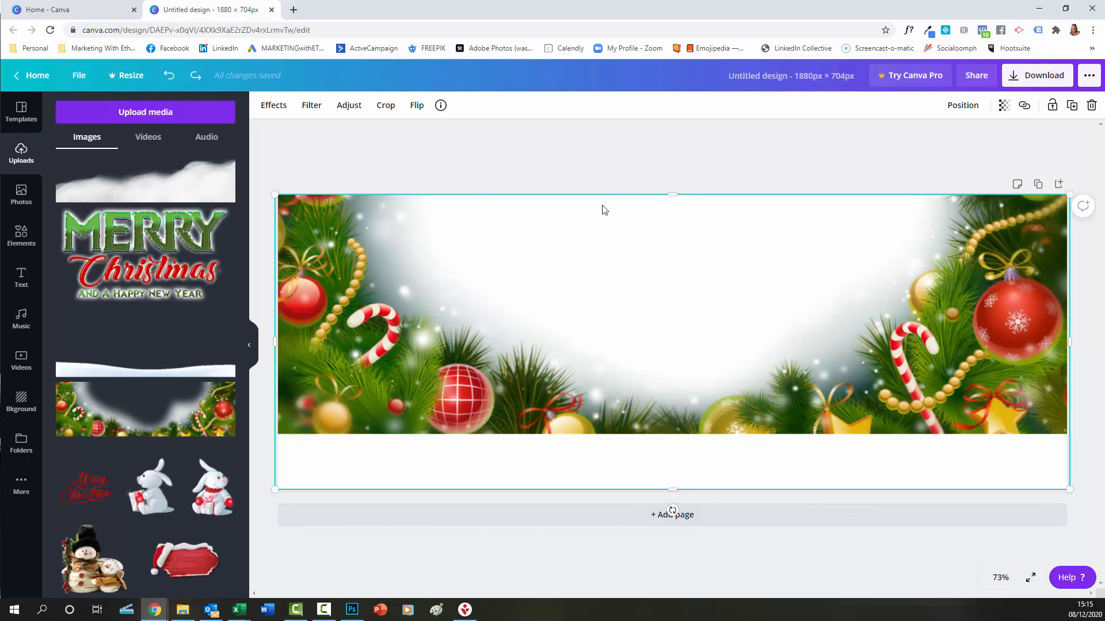
{"action": "left_click", "coordinate": [603, 170]}
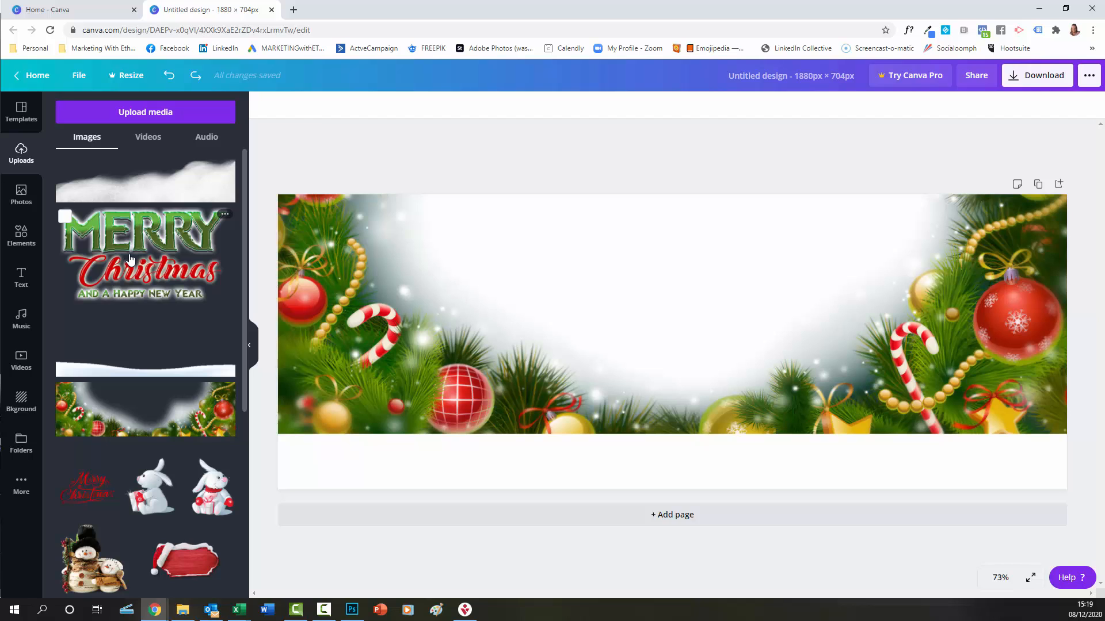
Add the uploaded "Merry Christmas and a Happy New Year" graphic and place it left of centre near the banner's upper edge
{"action": "left_click", "coordinate": [130, 259]}
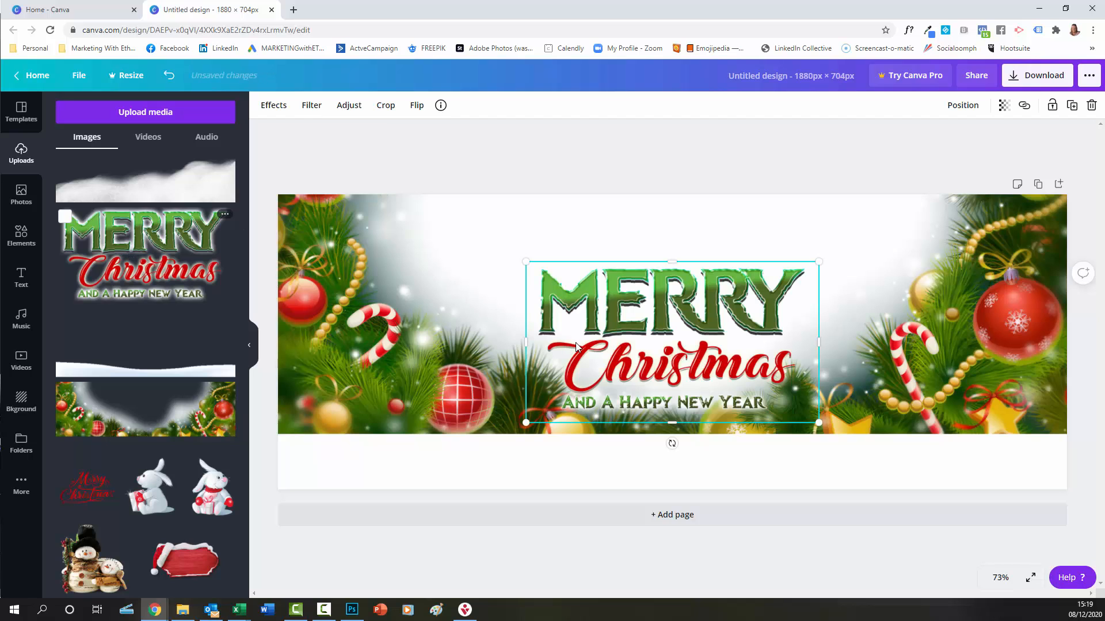
{"action": "left_click_drag", "start_coordinate": [630, 340], "coordinate": [542, 277]}
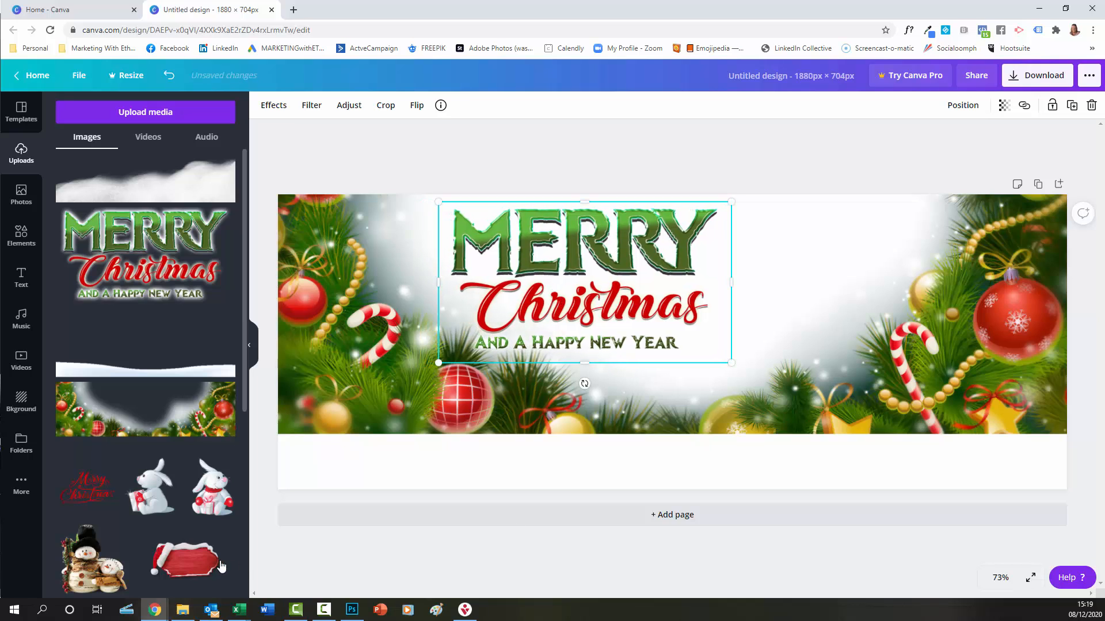
Add the uploaded red sign with the Santa hat, enlarge it, and place it to the right of the Merry Christmas greeting
{"action": "left_click", "coordinate": [192, 566]}
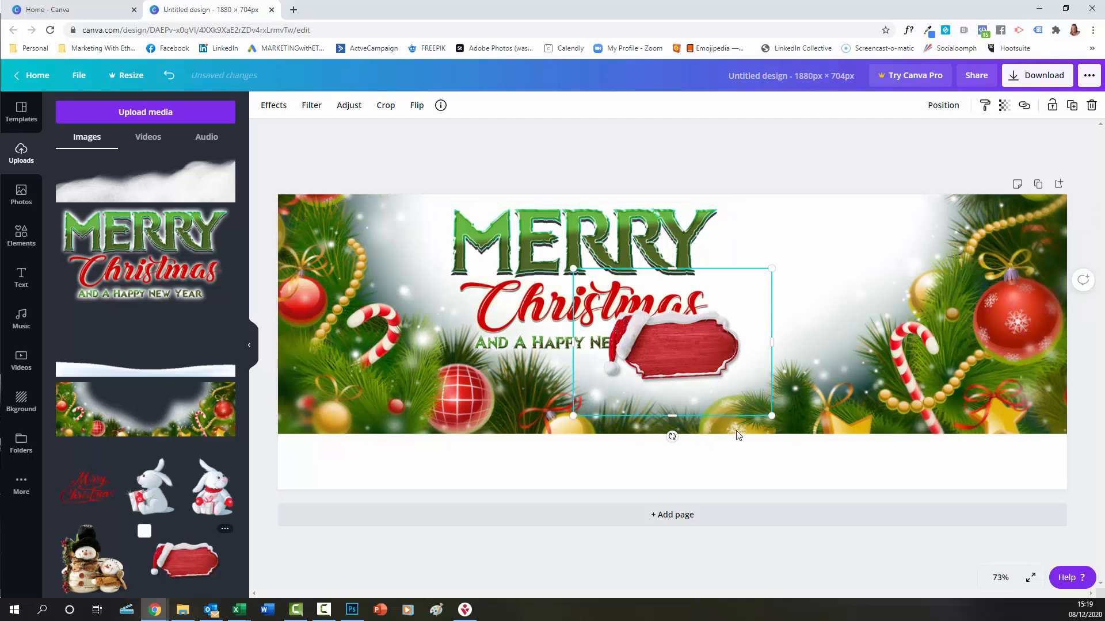
{"action": "left_click_drag", "start_coordinate": [773, 270], "coordinate": [885, 228]}
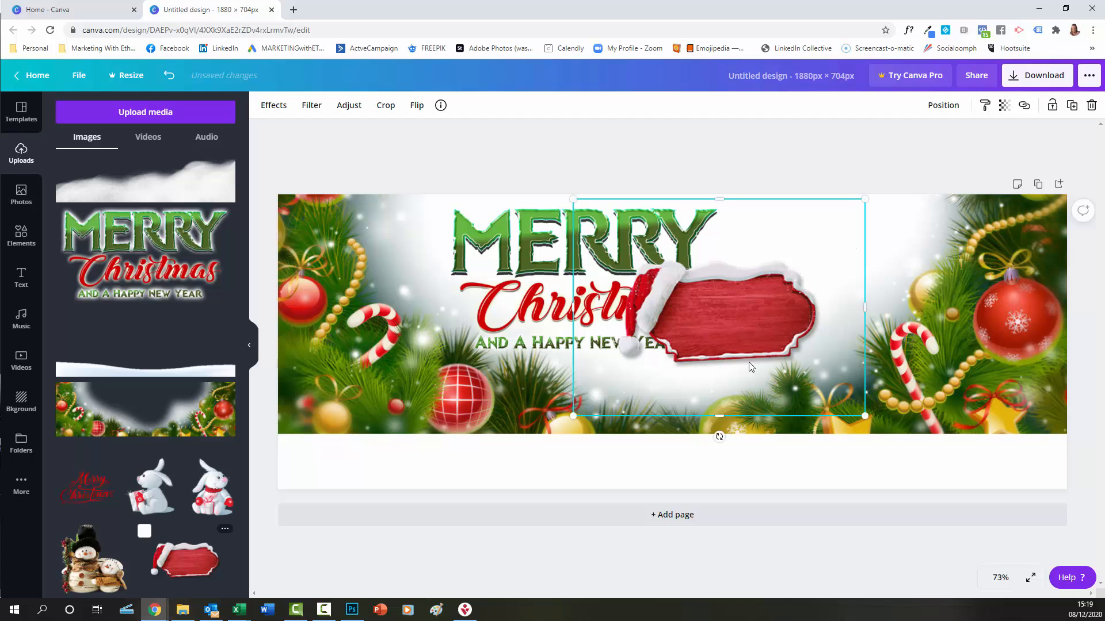
{"action": "left_click_drag", "start_coordinate": [688, 371], "coordinate": [803, 333]}
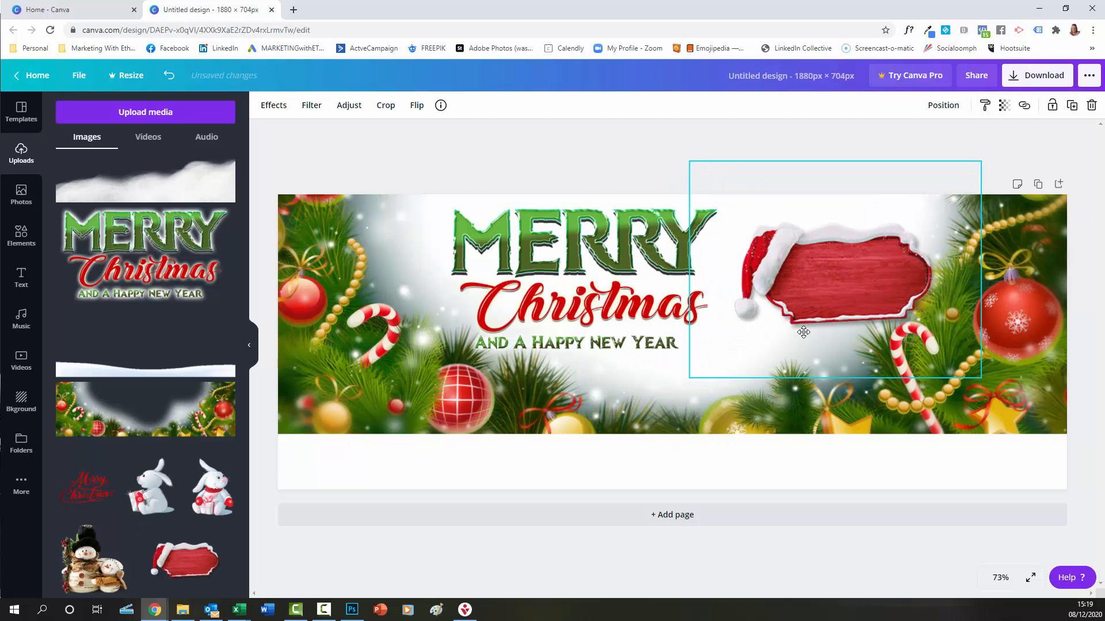
{"action": "mouse_move", "coordinate": [687, 380]}
{"action": "left_mouse_down"}
{"action": "mouse_move", "coordinate": [676, 392]}
{"action": "mouse_move", "coordinate": [688, 384]}
{"action": "left_mouse_up"}
{"action": "left_click", "coordinate": [597, 173]}
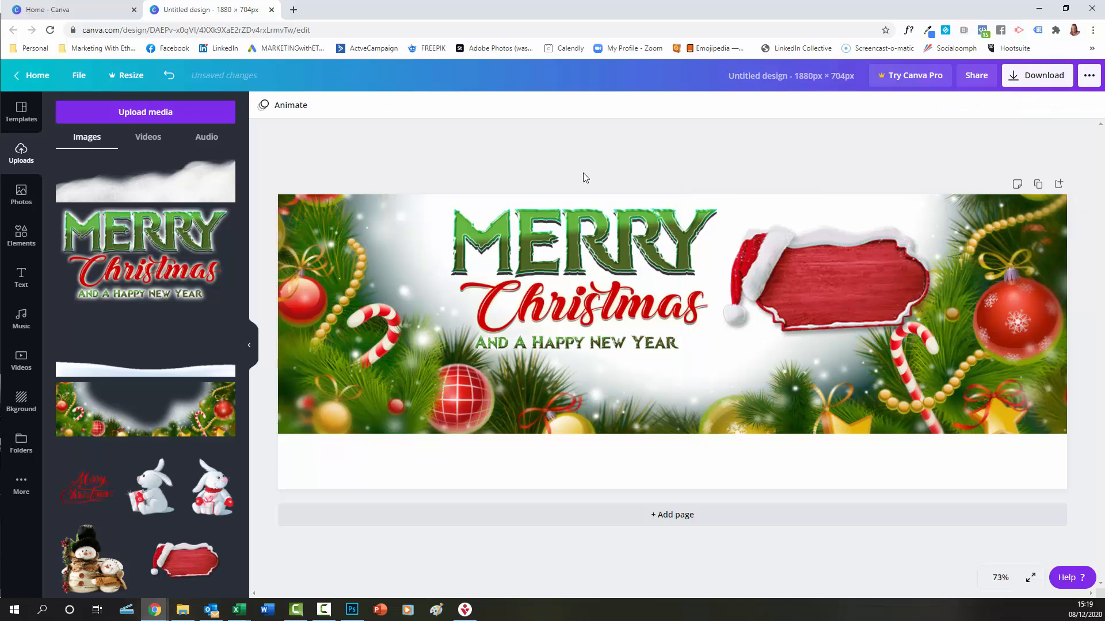
Add a subheading text box, move it onto the red sign, and rotate it slightly to follow the sign's slant
{"action": "left_click", "coordinate": [20, 281]}
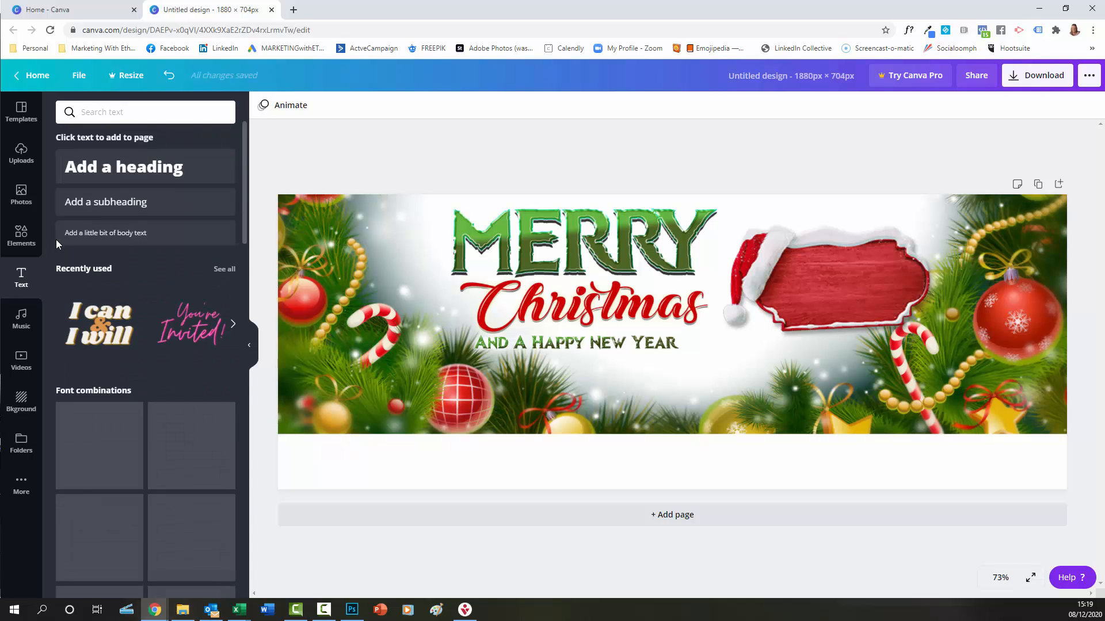
{"action": "left_click", "coordinate": [134, 206]}
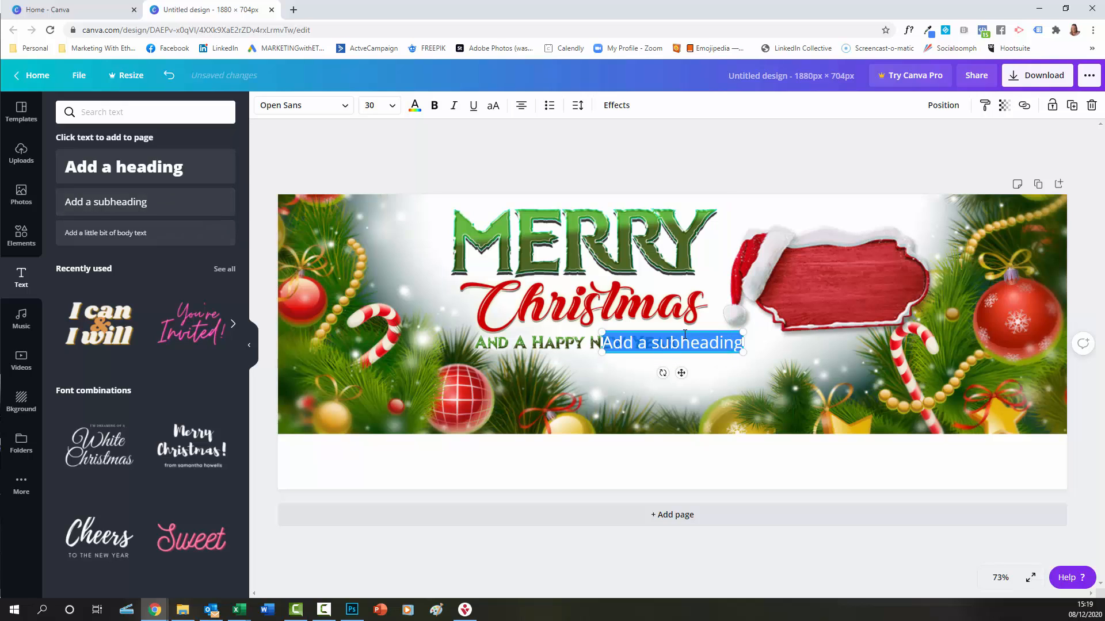
{"action": "left_click_drag", "start_coordinate": [705, 349], "coordinate": [867, 288]}
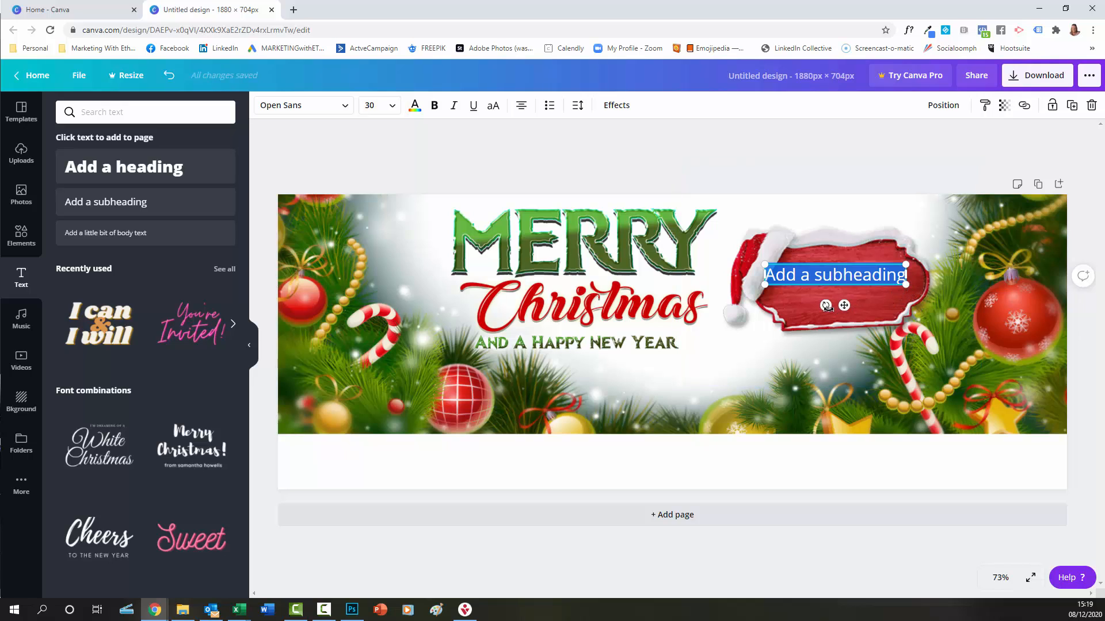
{"action": "left_click_drag", "start_coordinate": [826, 306], "coordinate": [823, 297]}
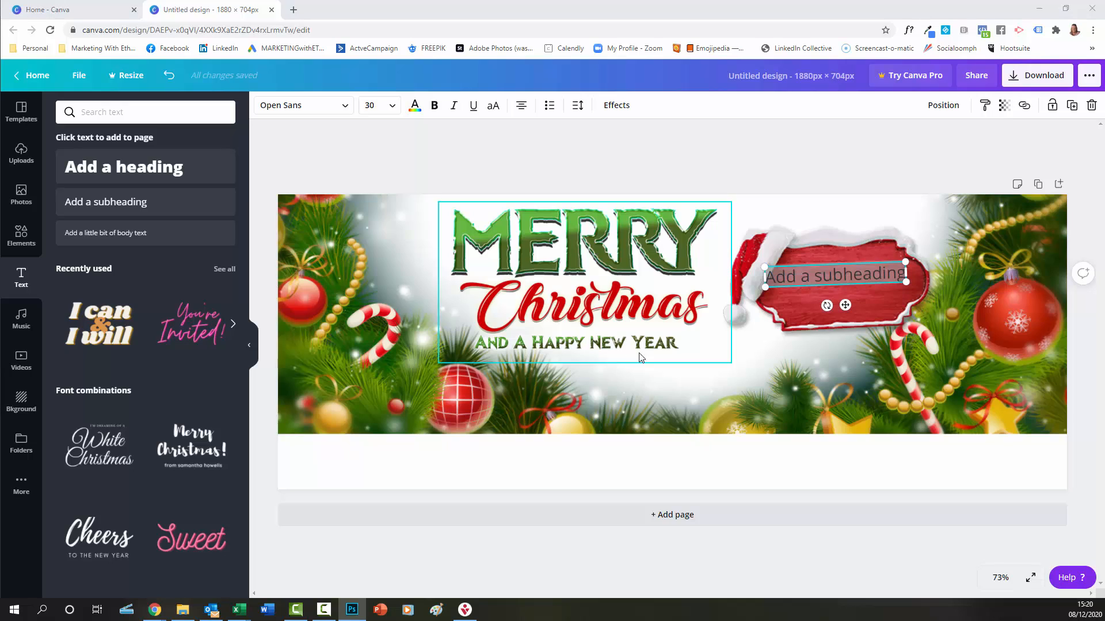
Replace the subheading text on the red sign with "We Will Be CLOSED 24th Dec - 5th Jan", starting a new line before the dash
{"action": "left_click", "coordinate": [804, 276]}
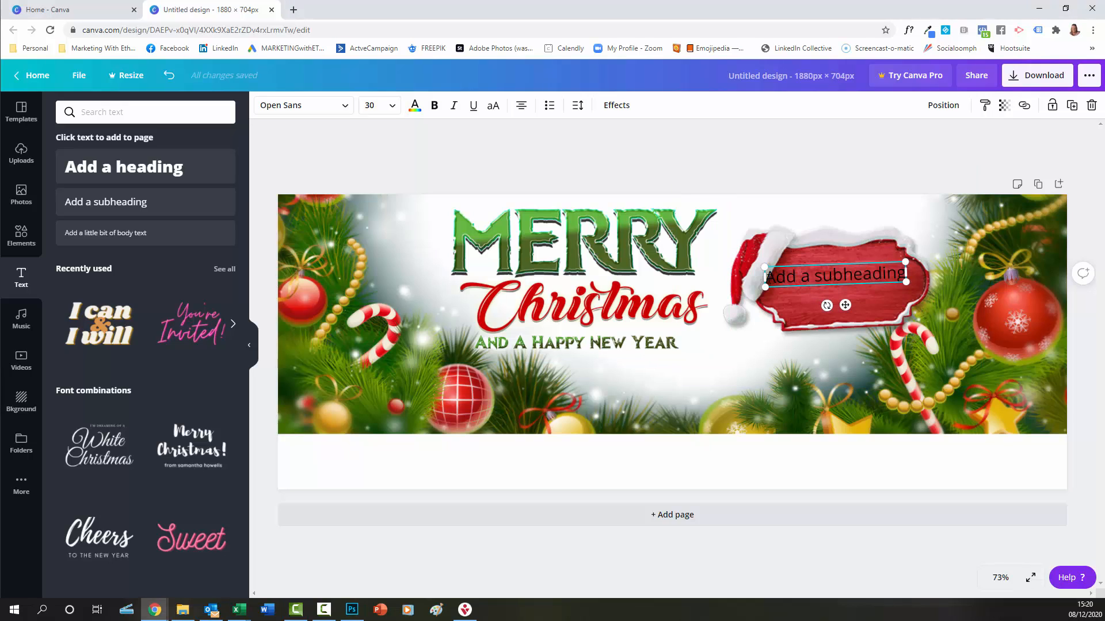
{"action": "left_click_drag", "start_coordinate": [769, 276], "coordinate": [929, 274]}
{"action": "type", "text": "We"}
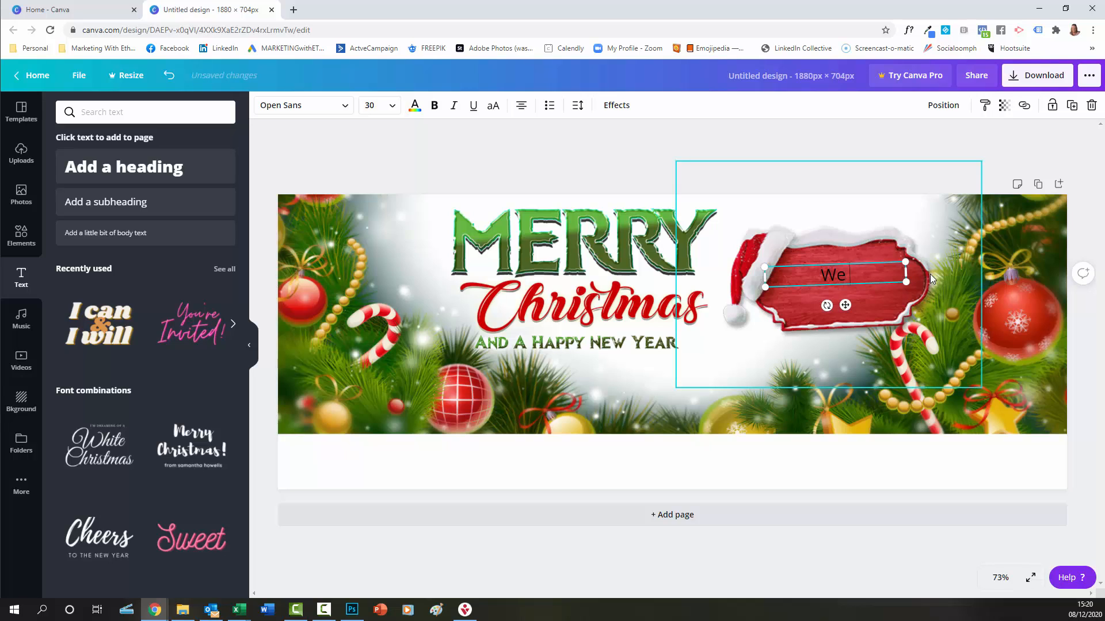
{"action": "type", "text": " Will Be C"}
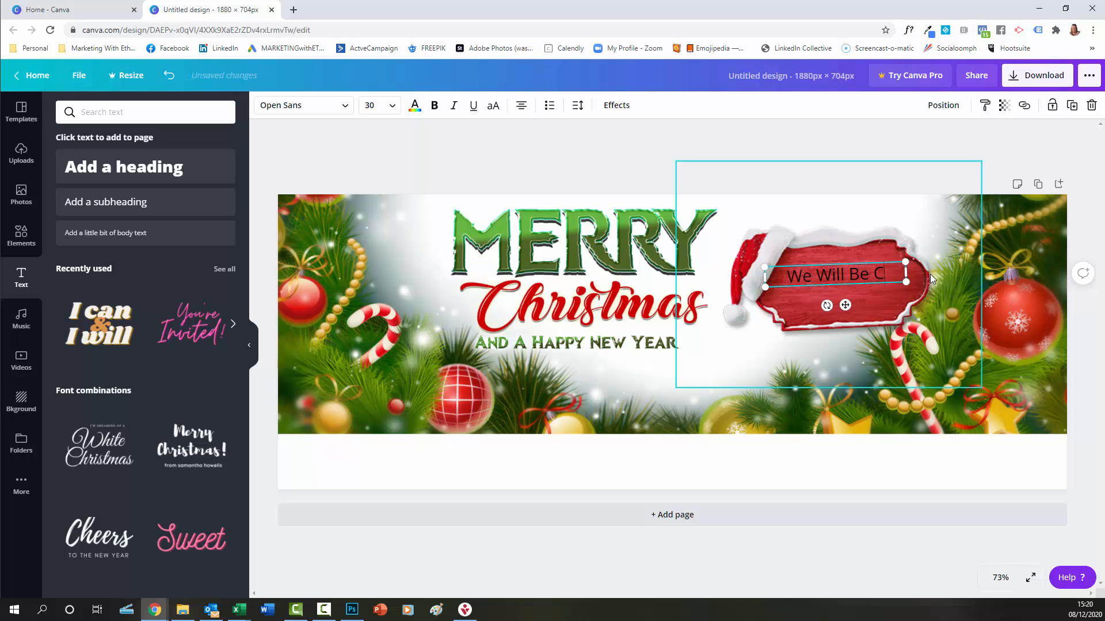
{"action": "type", "text": "LOSED"}
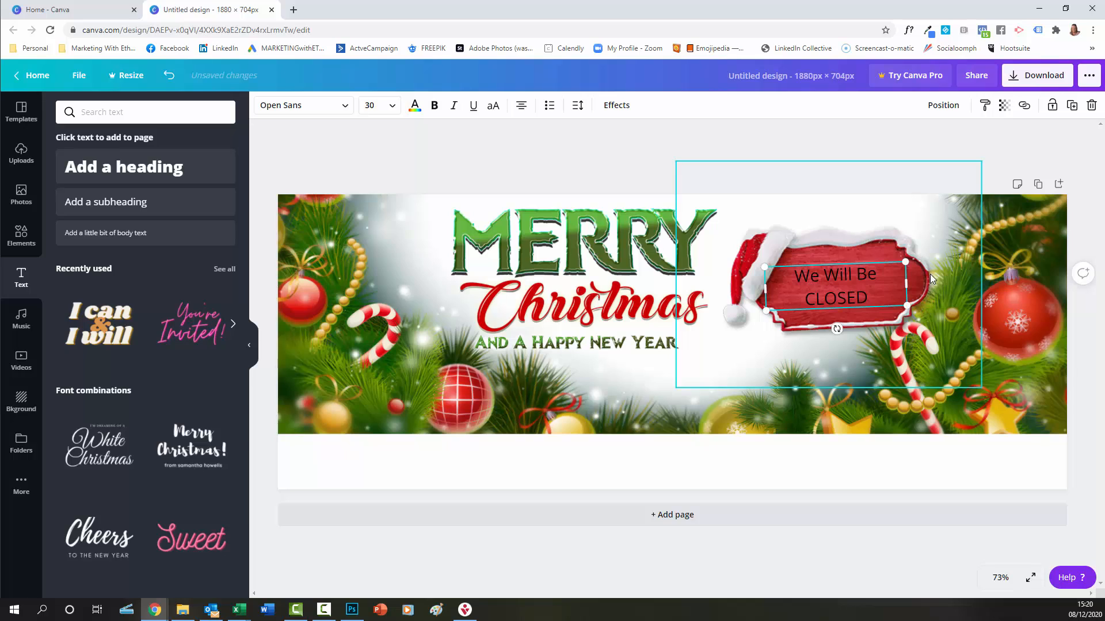
{"action": "type", "text": " 24t"}
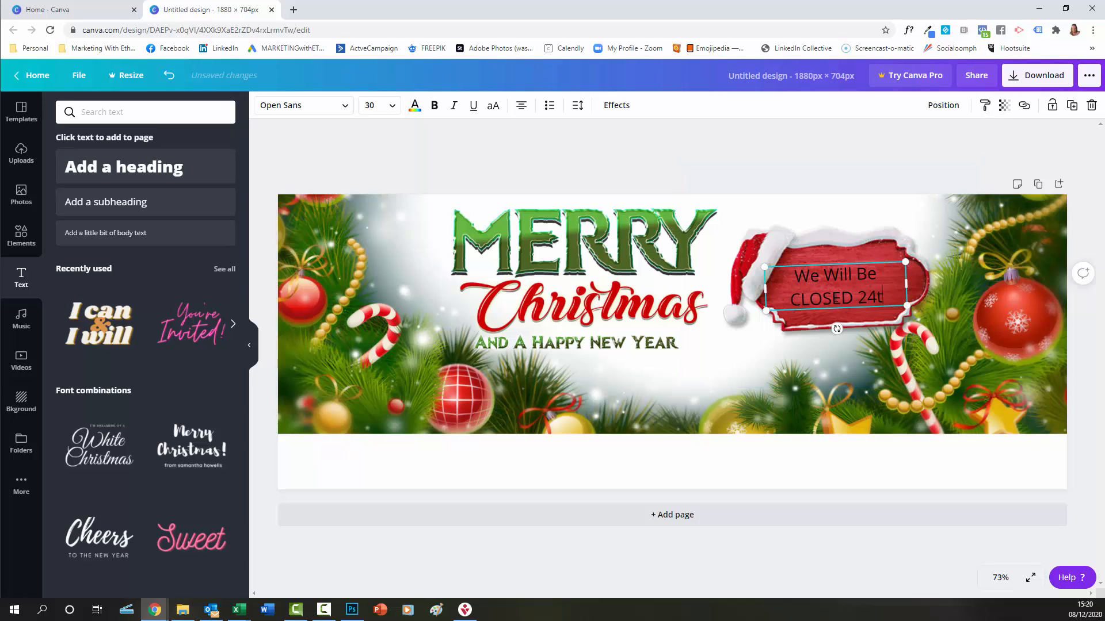
{"action": "type", "text": "h Dec"}
{"action": "key", "text": "Return"}
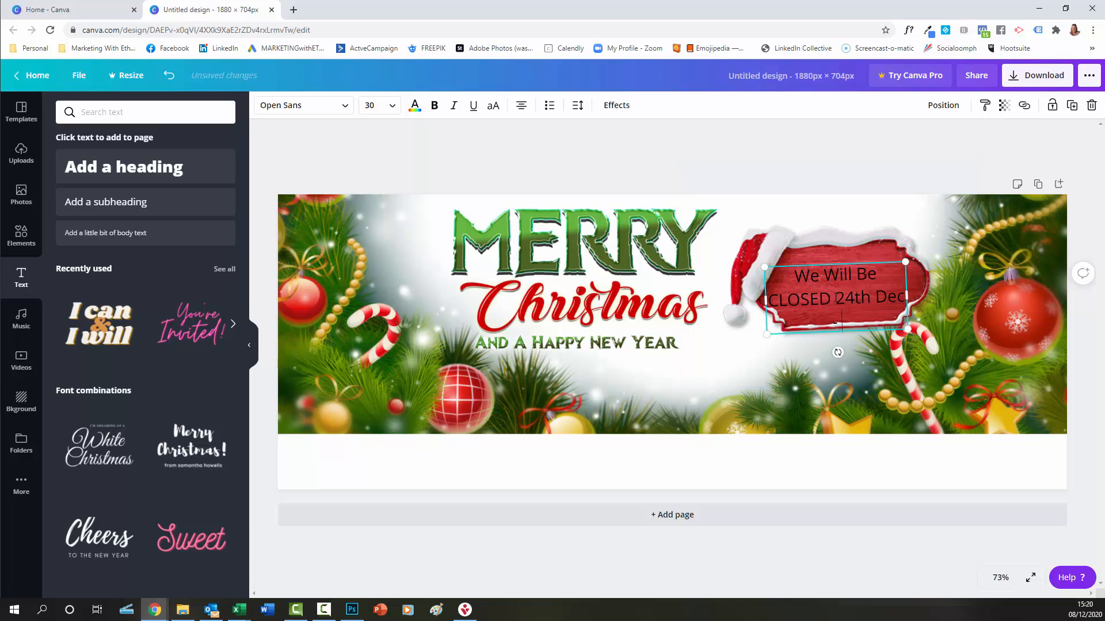
{"action": "type", "text": "- 5th Jan"}
Recolor the closing-dates text on the red sign to white and set its font to Anton
{"action": "left_click_drag", "start_coordinate": [874, 319], "coordinate": [789, 275]}
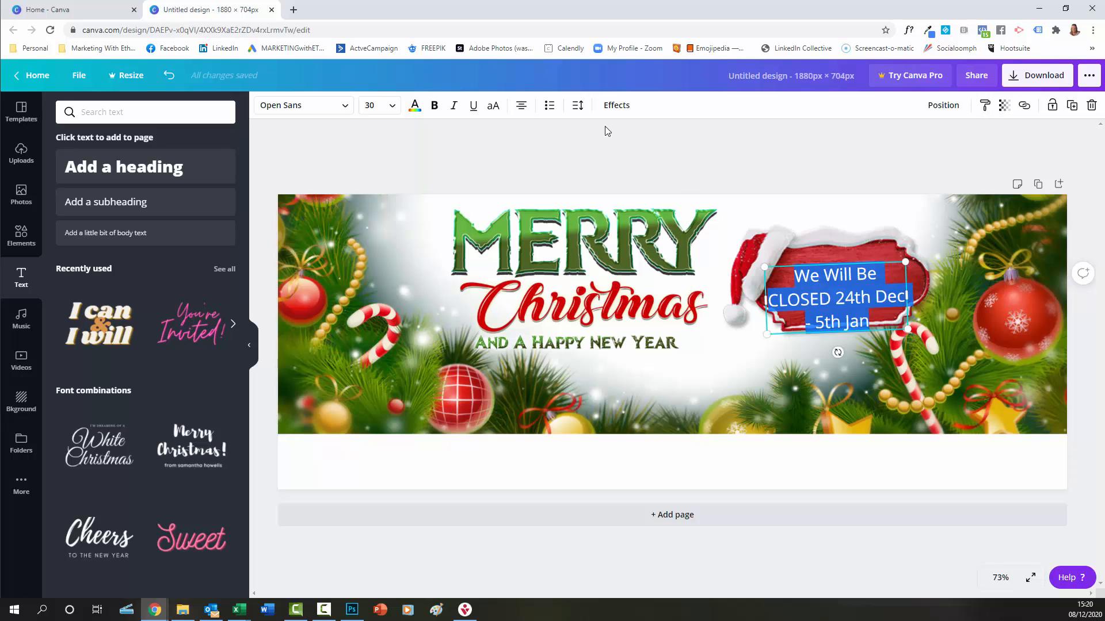
{"action": "left_click", "coordinate": [415, 106]}
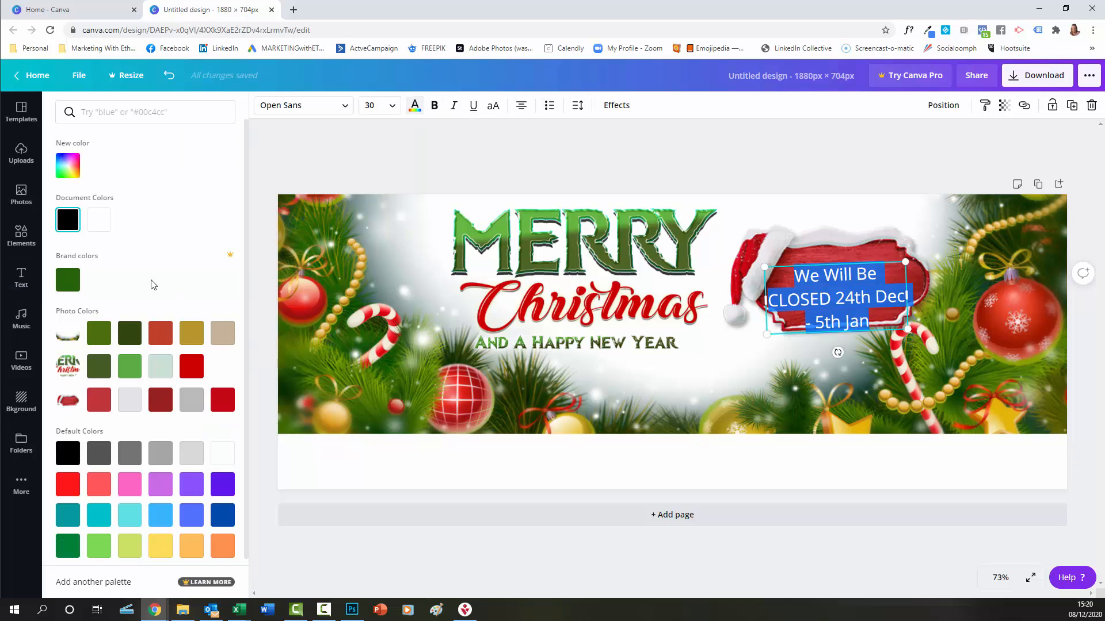
{"action": "left_click", "coordinate": [99, 219]}
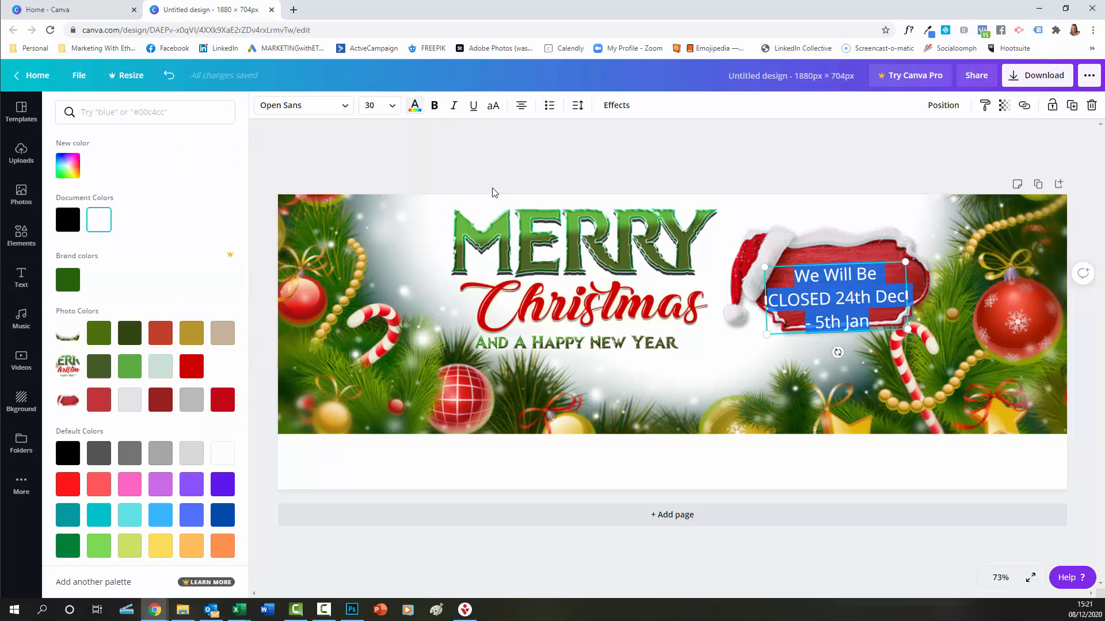
{"action": "left_click", "coordinate": [348, 109]}
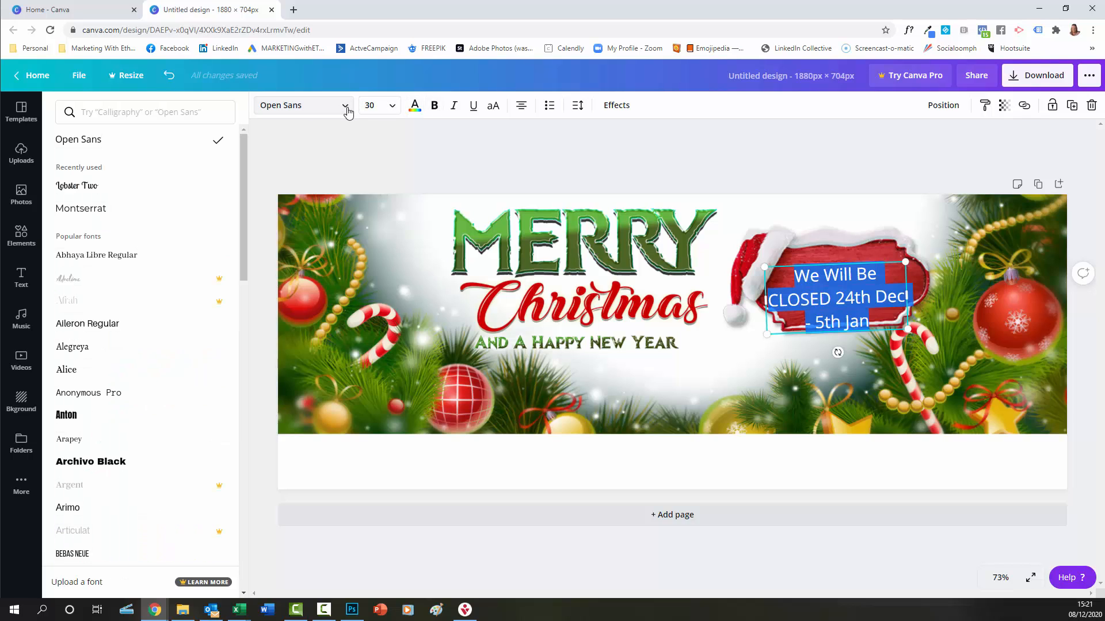
{"action": "left_click", "coordinate": [66, 415]}
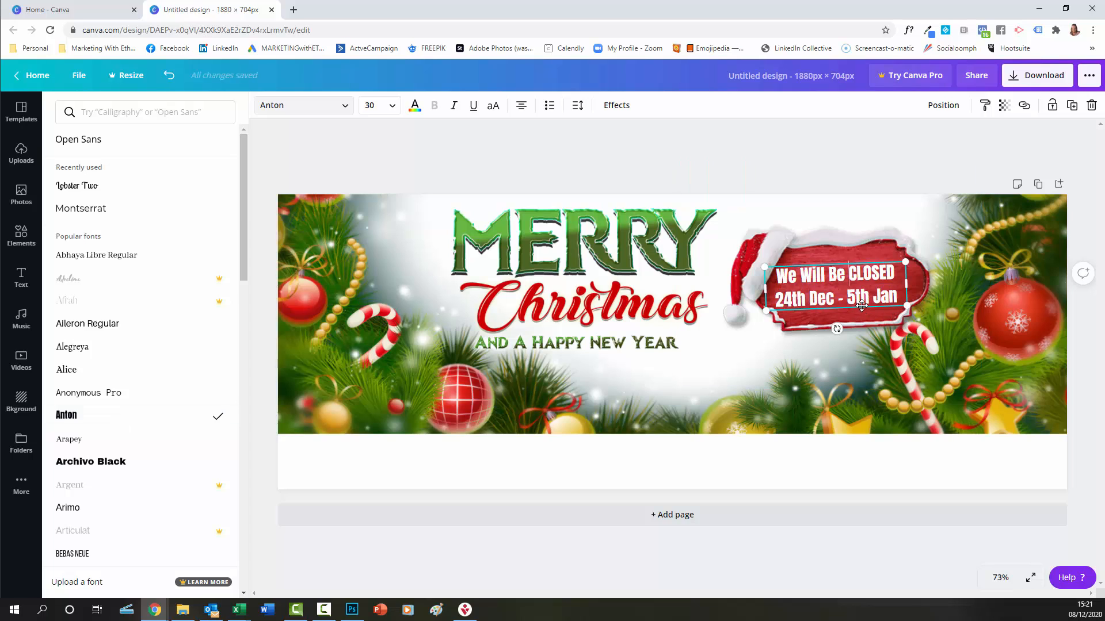
Nudge the closing-dates text slightly right on the red sign and rotate it to -3° to match the sign's slant
{"action": "left_click_drag", "start_coordinate": [861, 306], "coordinate": [868, 307]}
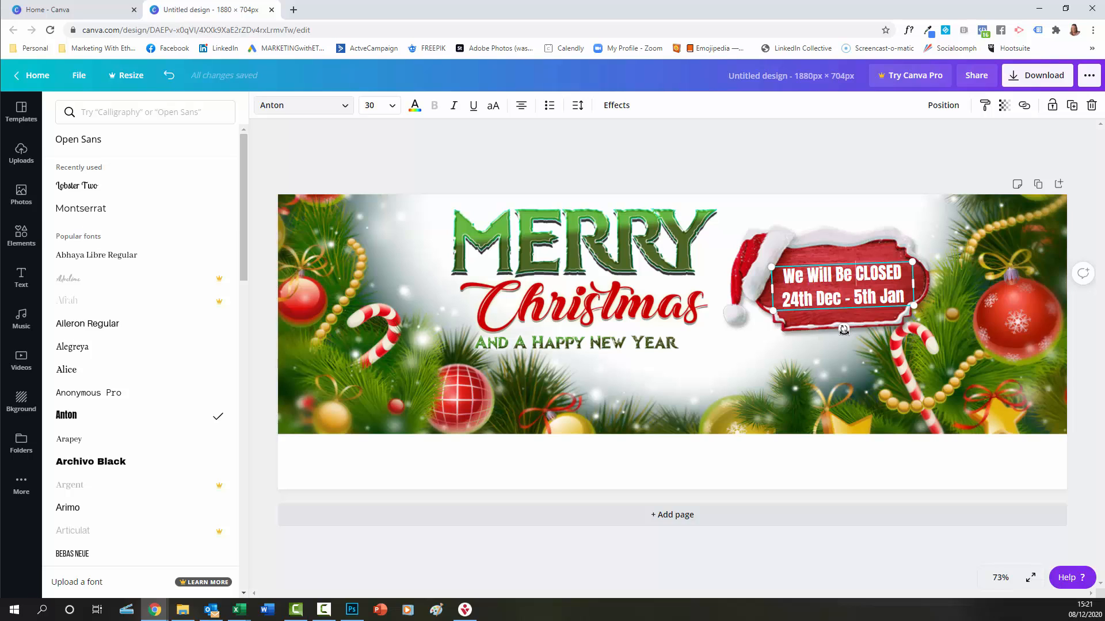
{"action": "left_click_drag", "start_coordinate": [843, 330], "coordinate": [844, 332]}
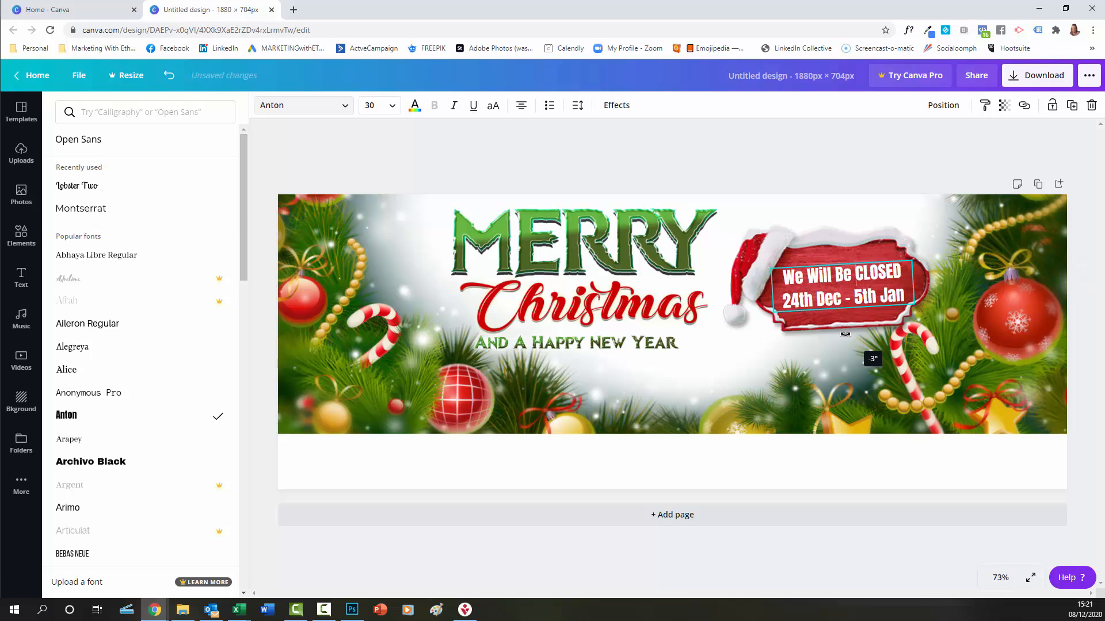
{"action": "left_click", "coordinate": [773, 455]}
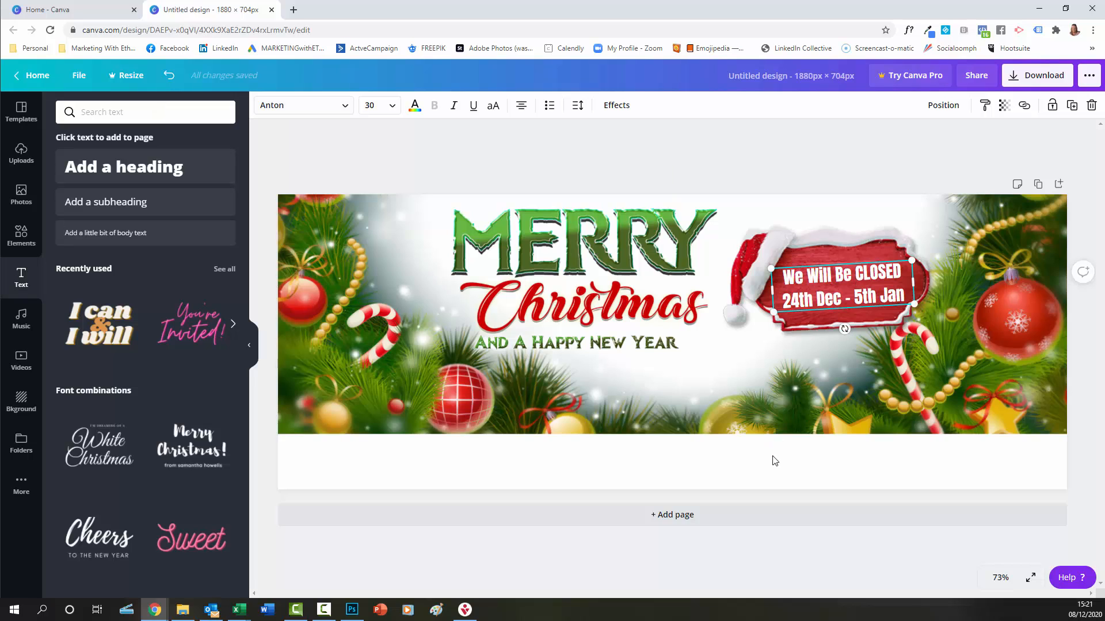
{"action": "left_click", "coordinate": [783, 412]}
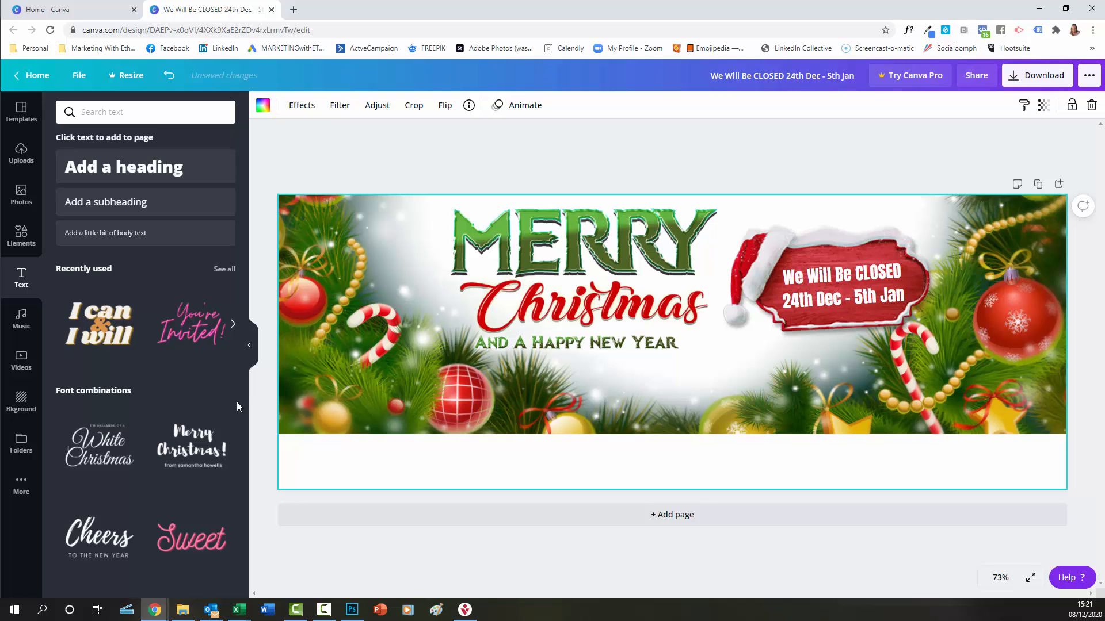
Try adding the uploaded white rabbit holding a gift onto the banner over the red sign
{"action": "left_click", "coordinate": [29, 166]}
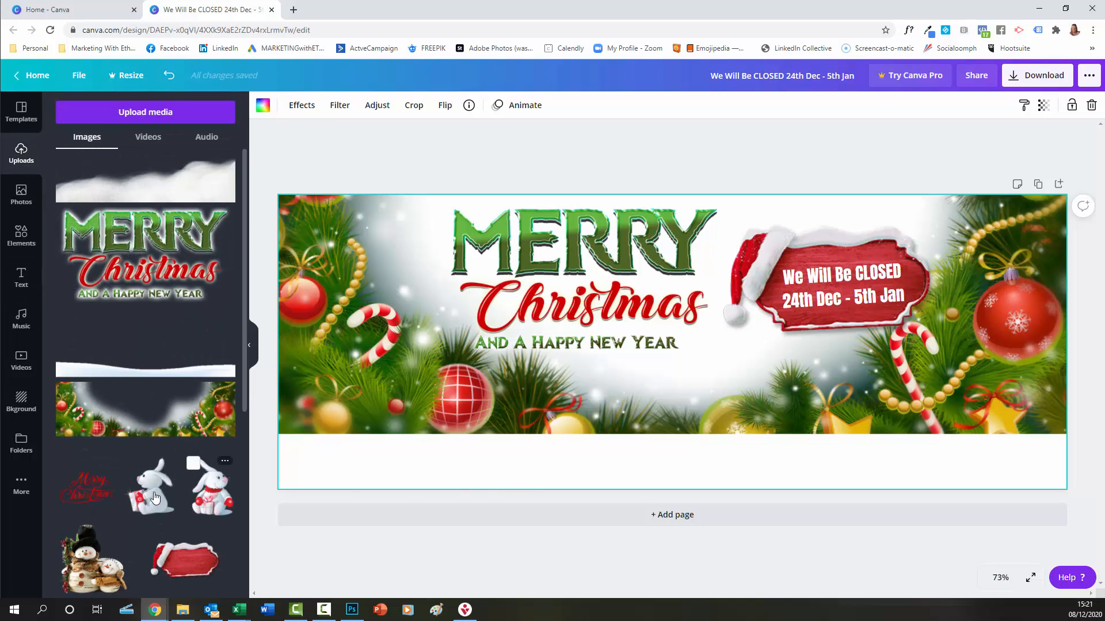
{"action": "left_click_drag", "start_coordinate": [154, 498], "coordinate": [819, 240]}
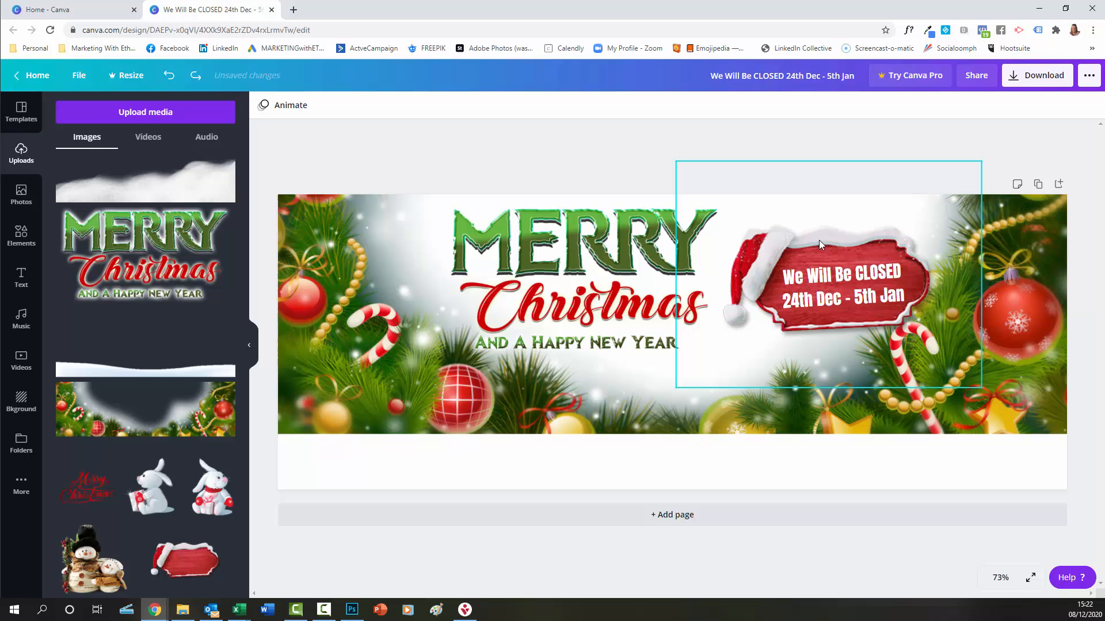
Move the Merry Christmas greeting slightly right, and shift the red sign with its closing-dates text right, keeping the text on the sign
{"action": "left_click", "coordinate": [587, 283]}
{"action": "left_click_drag", "start_coordinate": [589, 282], "coordinate": [606, 275]}
{"action": "left_click", "coordinate": [872, 375]}
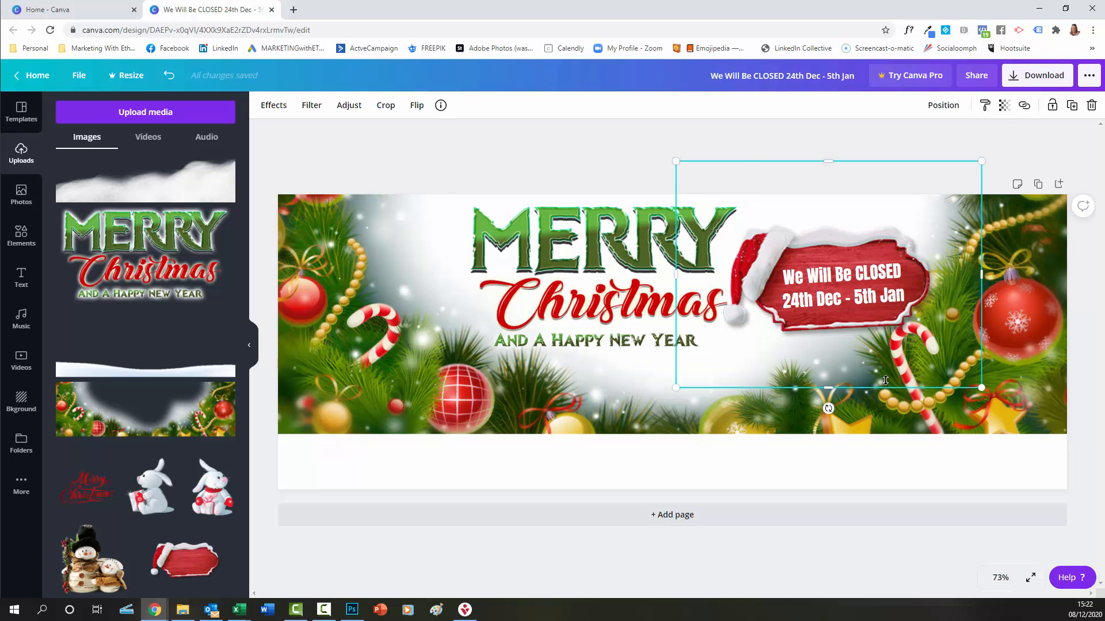
{"action": "left_click_drag", "start_coordinate": [895, 374], "coordinate": [935, 376]}
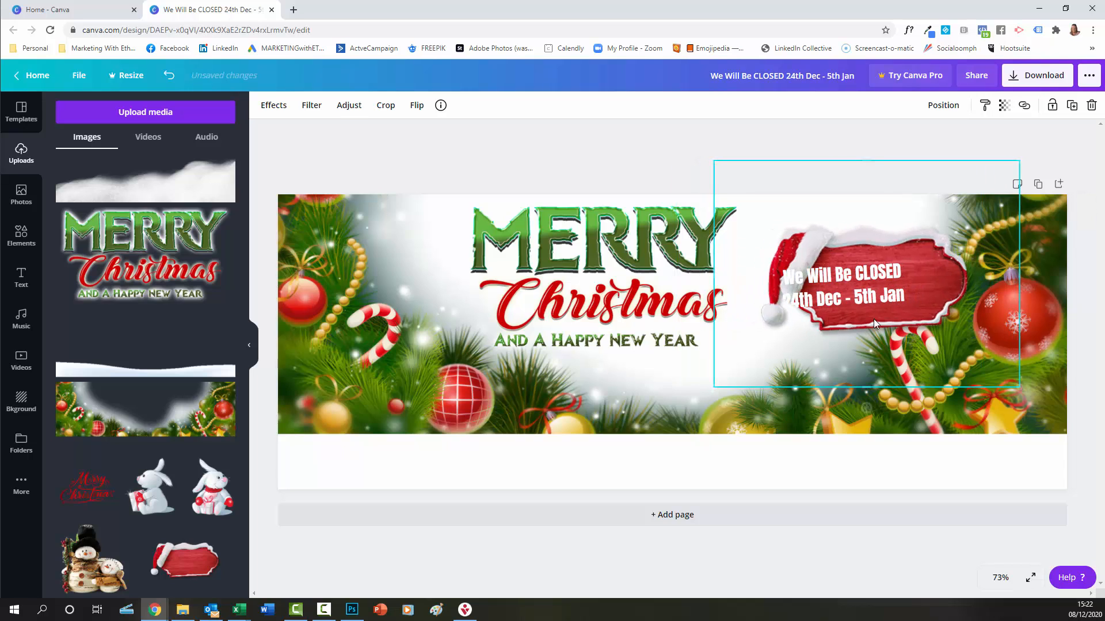
{"action": "left_click", "coordinate": [867, 288]}
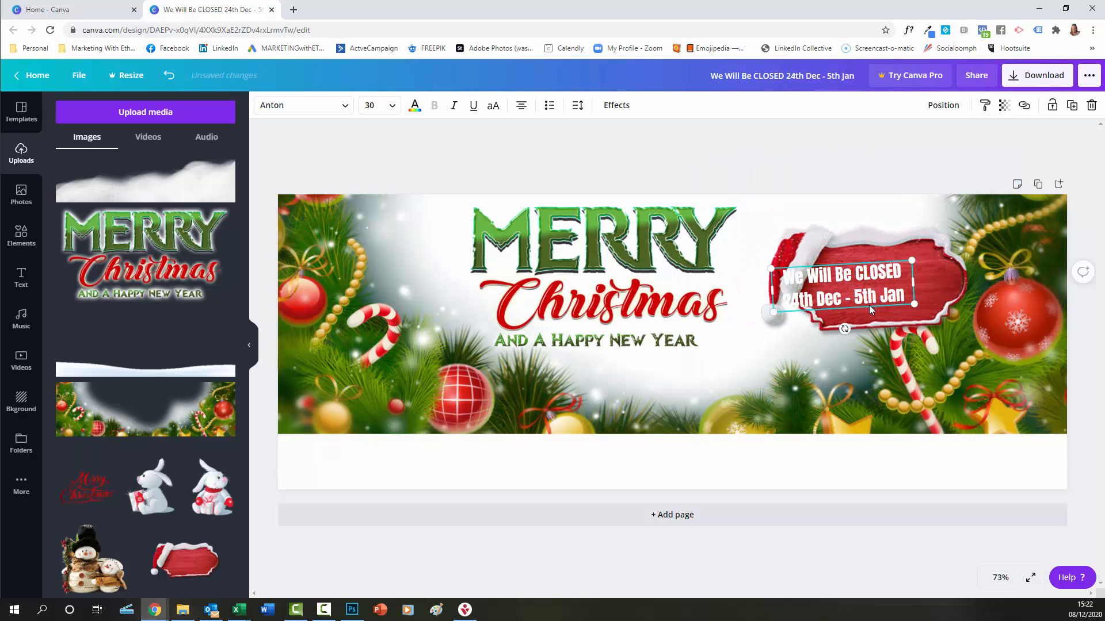
{"action": "left_click_drag", "start_coordinate": [869, 305], "coordinate": [906, 297]}
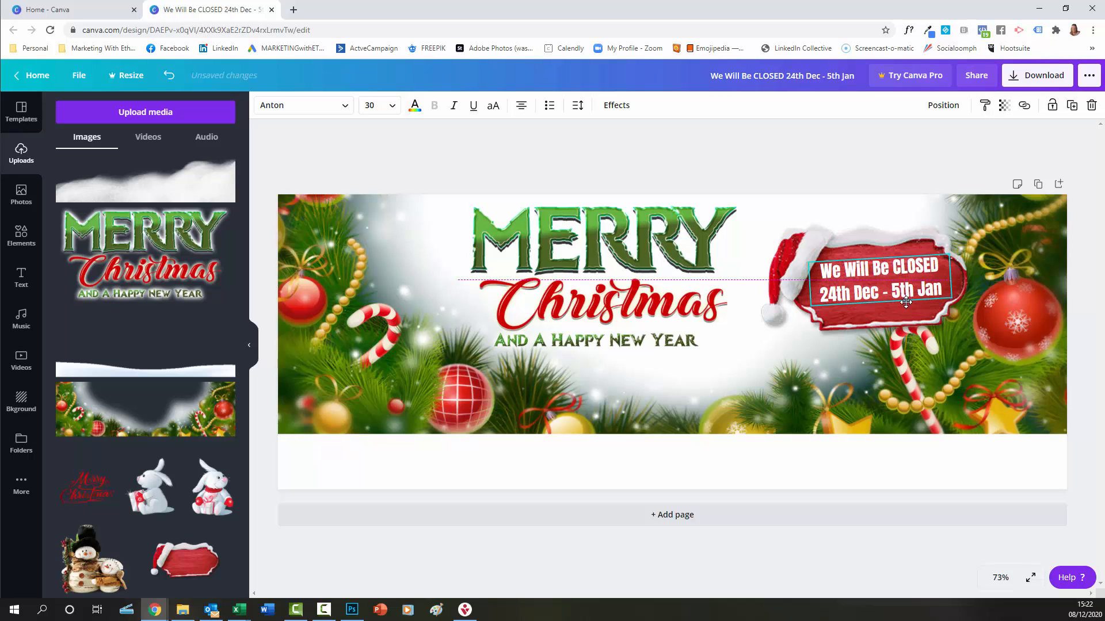
Move the Merry Christmas greeting further right beside the Santa hat, aligning its frame with the banner's upper edge
{"action": "left_click", "coordinate": [634, 307]}
{"action": "left_click_drag", "start_coordinate": [653, 311], "coordinate": [680, 302]}
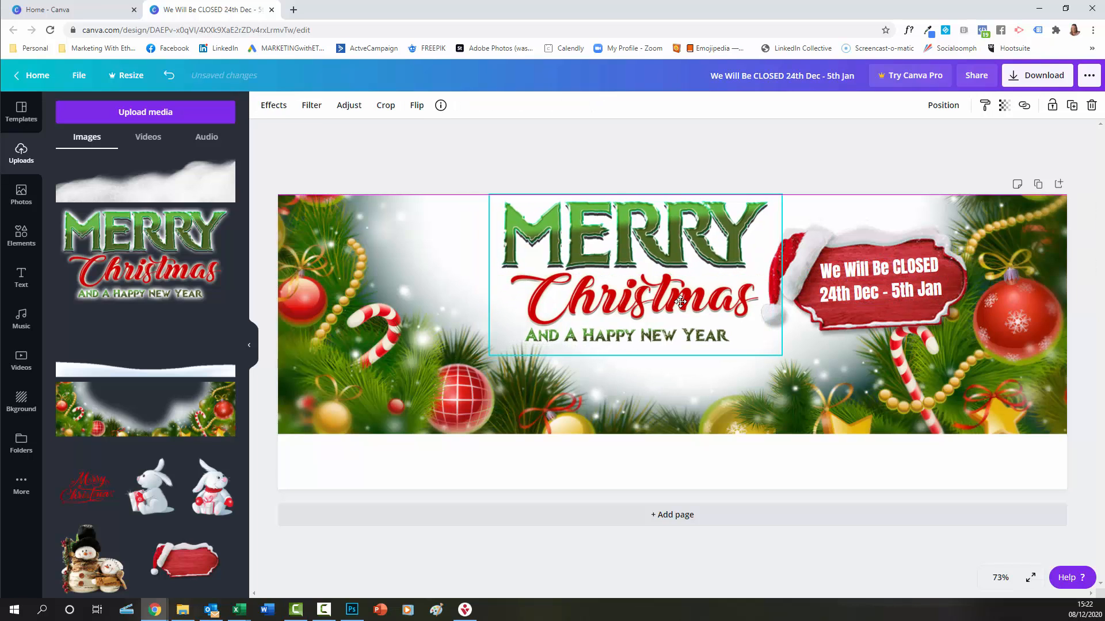
{"action": "left_click", "coordinate": [407, 434]}
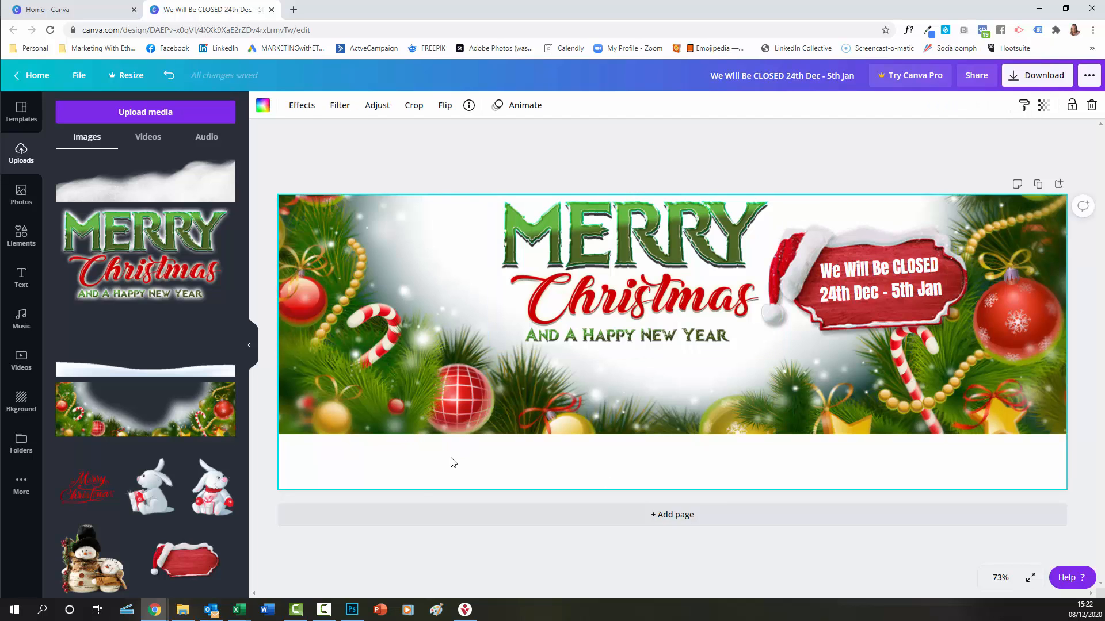
Add the uploaded misty snow drift image, place it in the banner's lower left corner, and enlarge it to the full banner width
{"action": "left_click", "coordinate": [178, 187]}
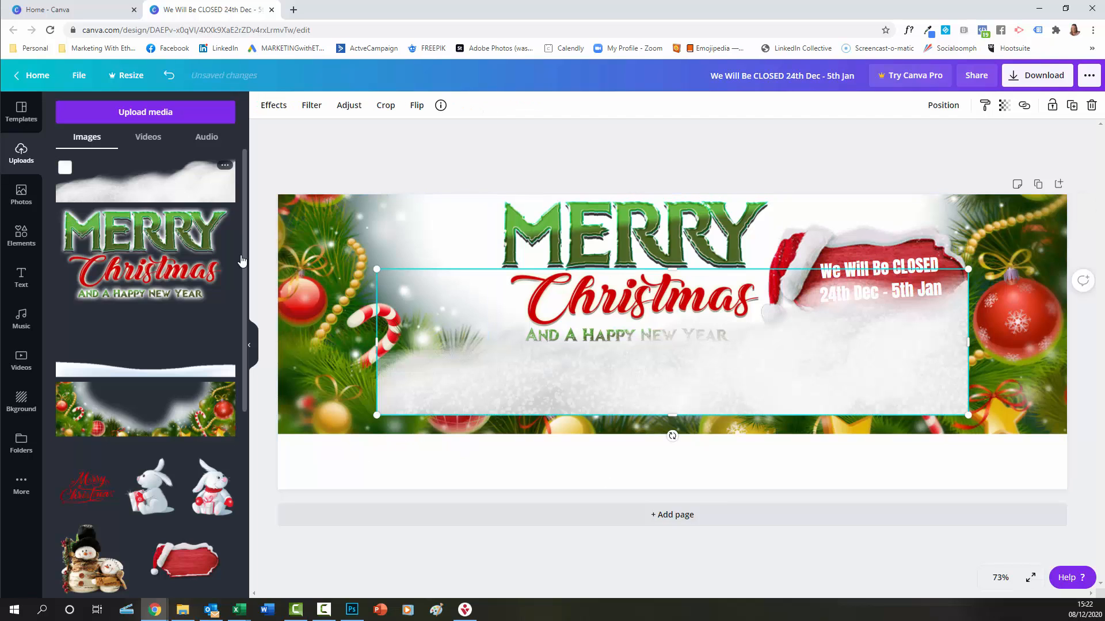
{"action": "left_click_drag", "start_coordinate": [528, 403], "coordinate": [428, 471]}
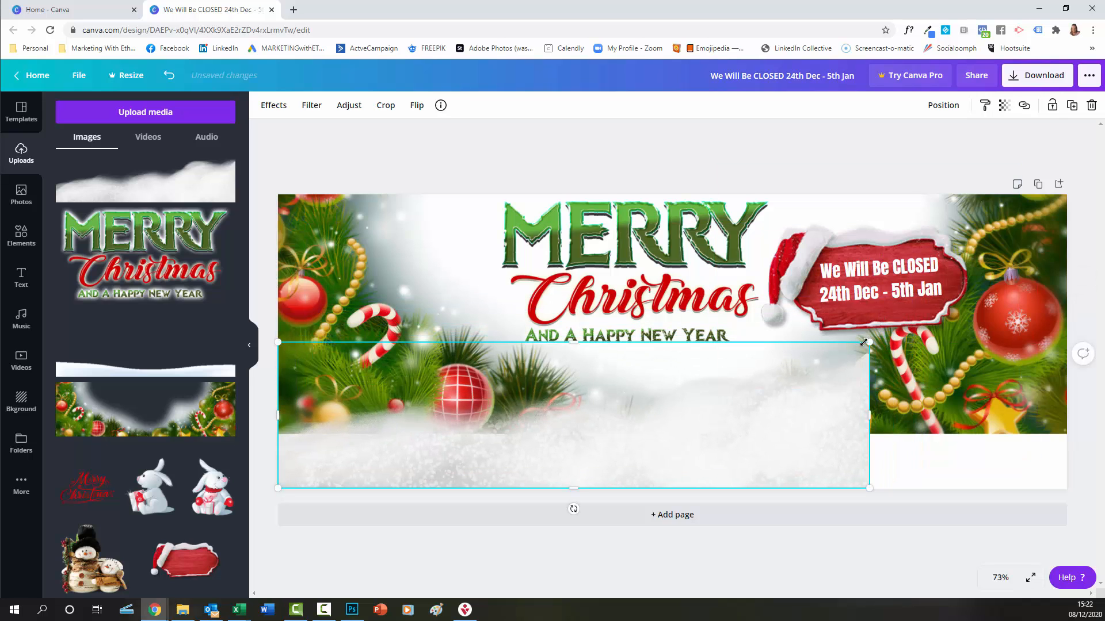
{"action": "left_click_drag", "start_coordinate": [925, 326], "coordinate": [1065, 276]}
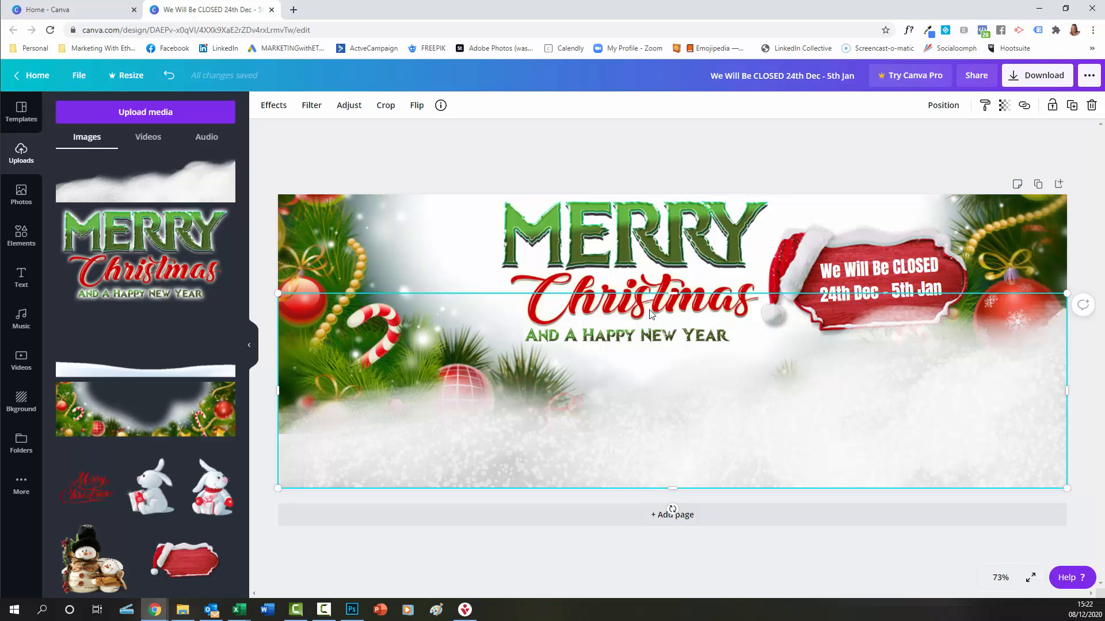
{"action": "left_click_drag", "start_coordinate": [670, 241], "coordinate": [666, 196]}
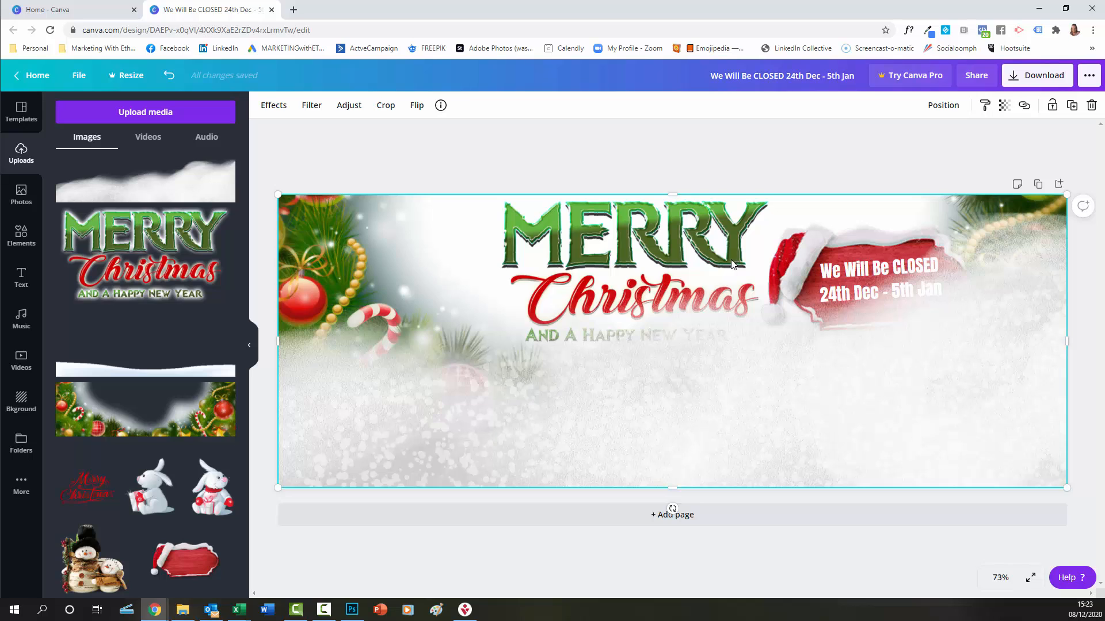
{"action": "left_click_drag", "start_coordinate": [673, 194], "coordinate": [671, 211]}
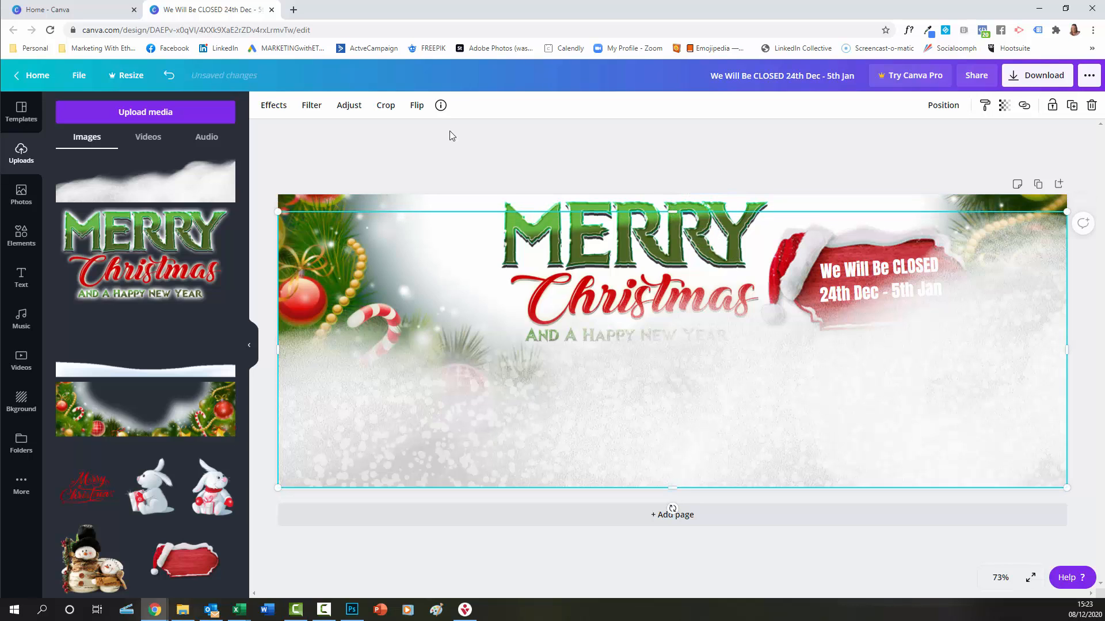
{"action": "left_click", "coordinate": [168, 75]}
{"action": "left_click", "coordinate": [167, 75]}
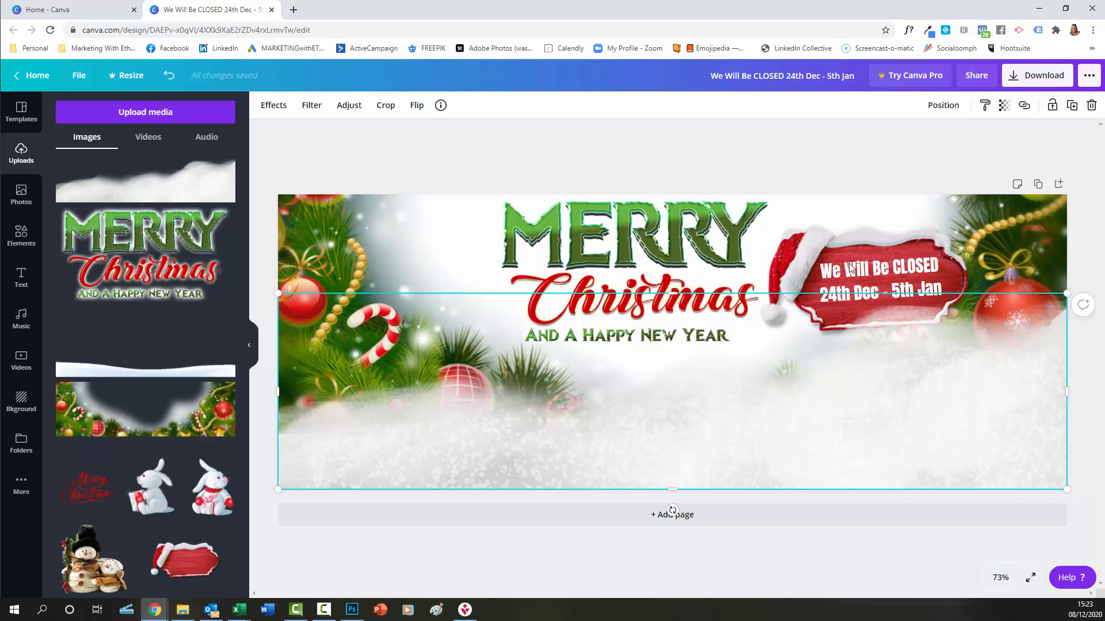
Set the misty snow drift's transparency to 65
{"action": "left_click", "coordinate": [1007, 110]}
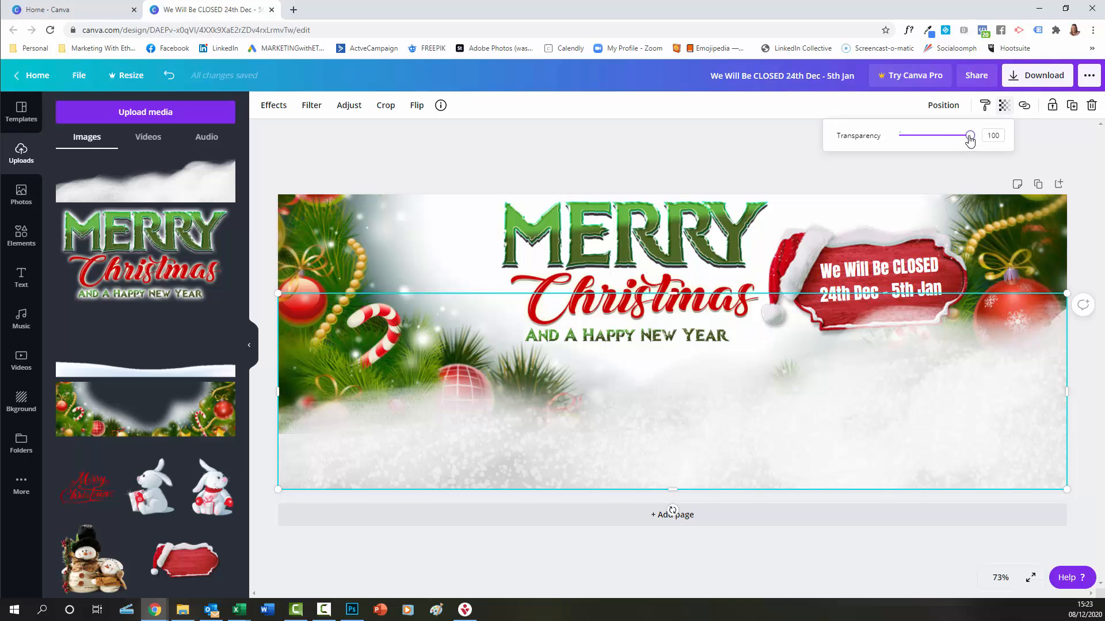
{"action": "left_click_drag", "start_coordinate": [971, 139], "coordinate": [949, 143]}
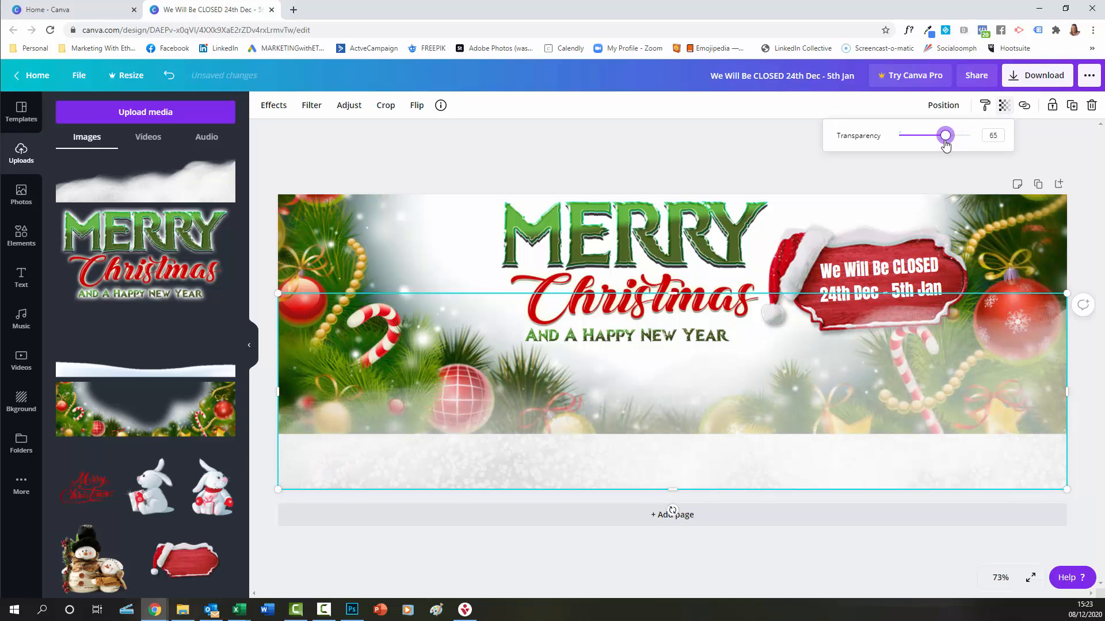
{"action": "left_click", "coordinate": [685, 165]}
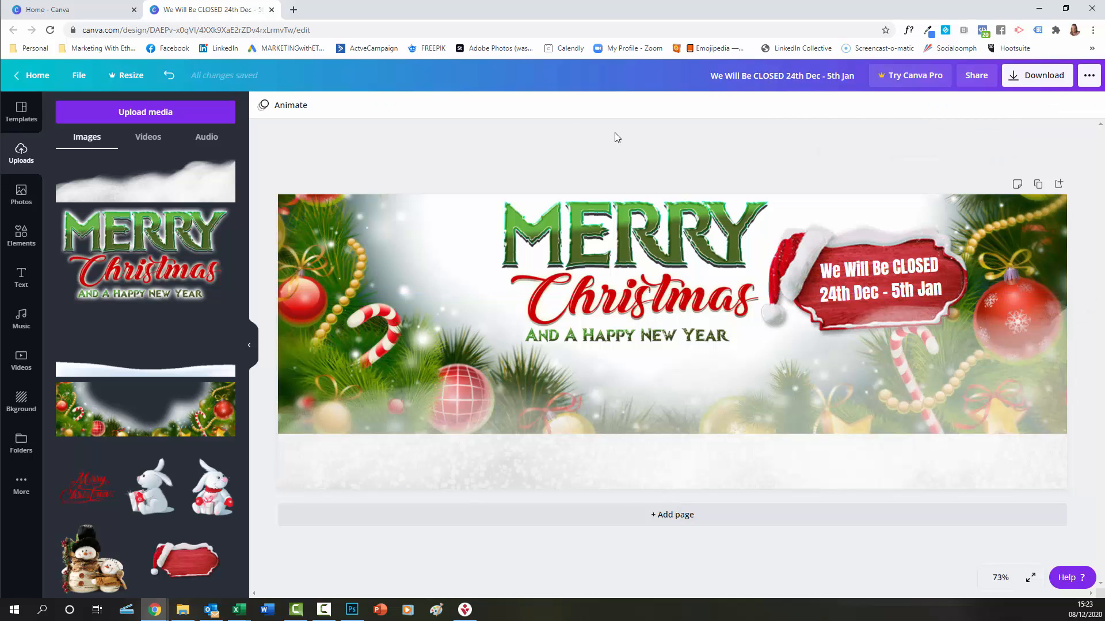
Add the uploaded smooth snowy ground image, enlarge it to the full 1,880 px banner width, and raise it to cover the garland's lower edge
{"action": "left_click", "coordinate": [92, 373]}
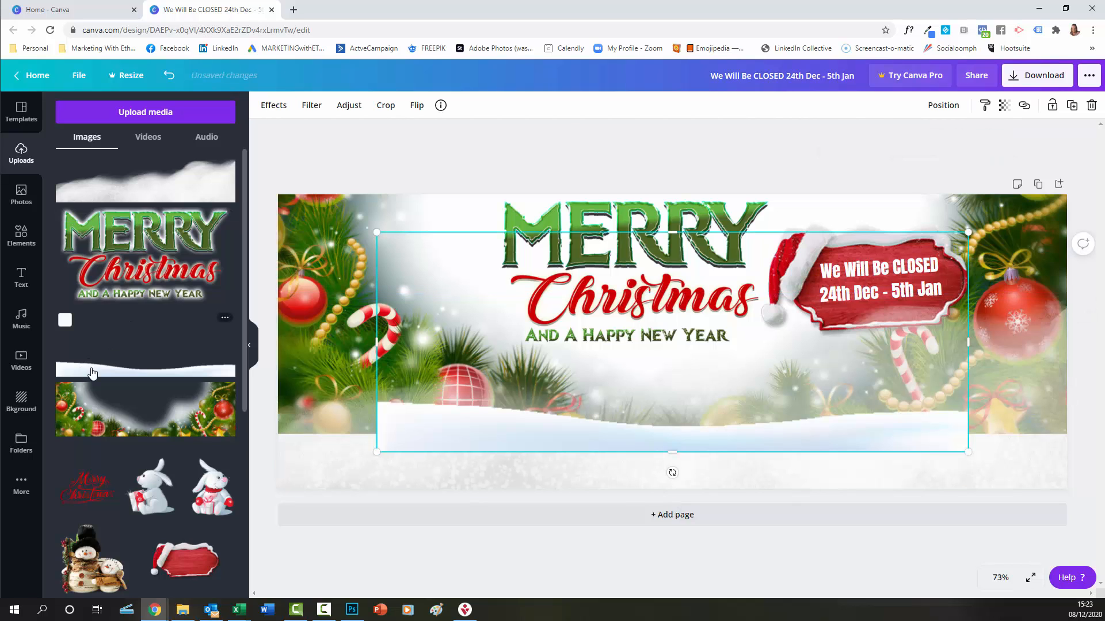
{"action": "left_click_drag", "start_coordinate": [414, 448], "coordinate": [353, 480]}
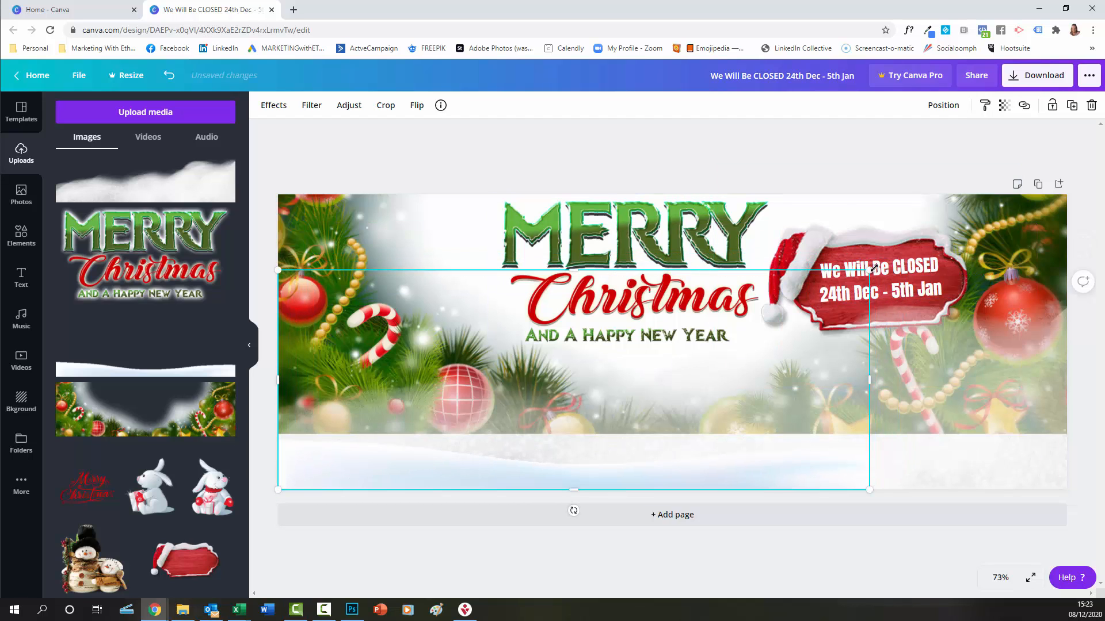
{"action": "left_click_drag", "start_coordinate": [870, 268], "coordinate": [1068, 192]}
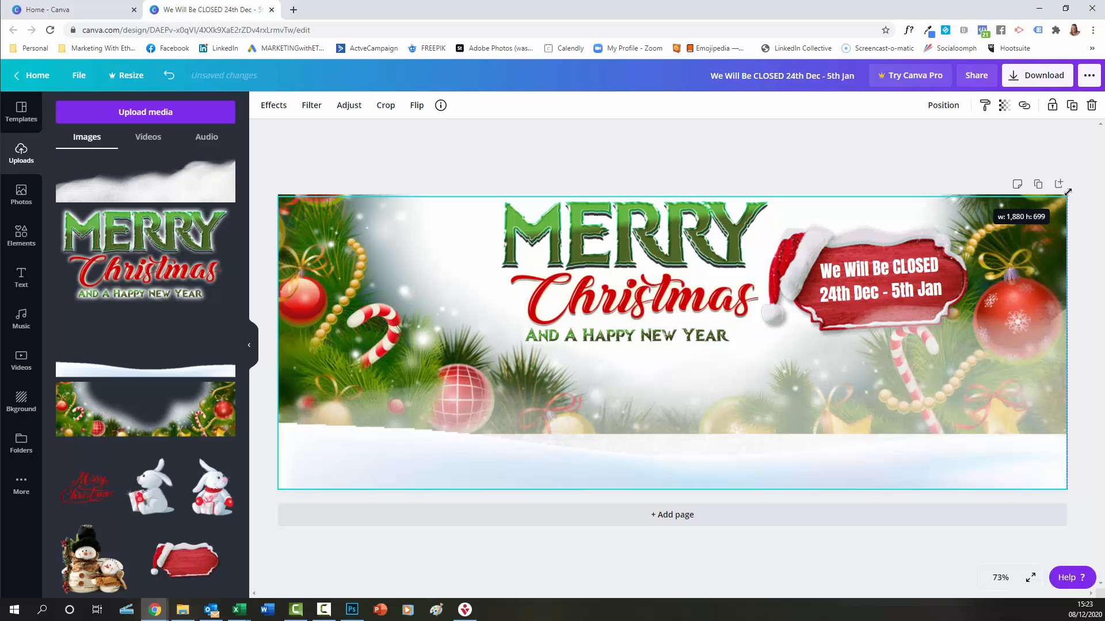
{"action": "left_click_drag", "start_coordinate": [1068, 191], "coordinate": [1067, 192]}
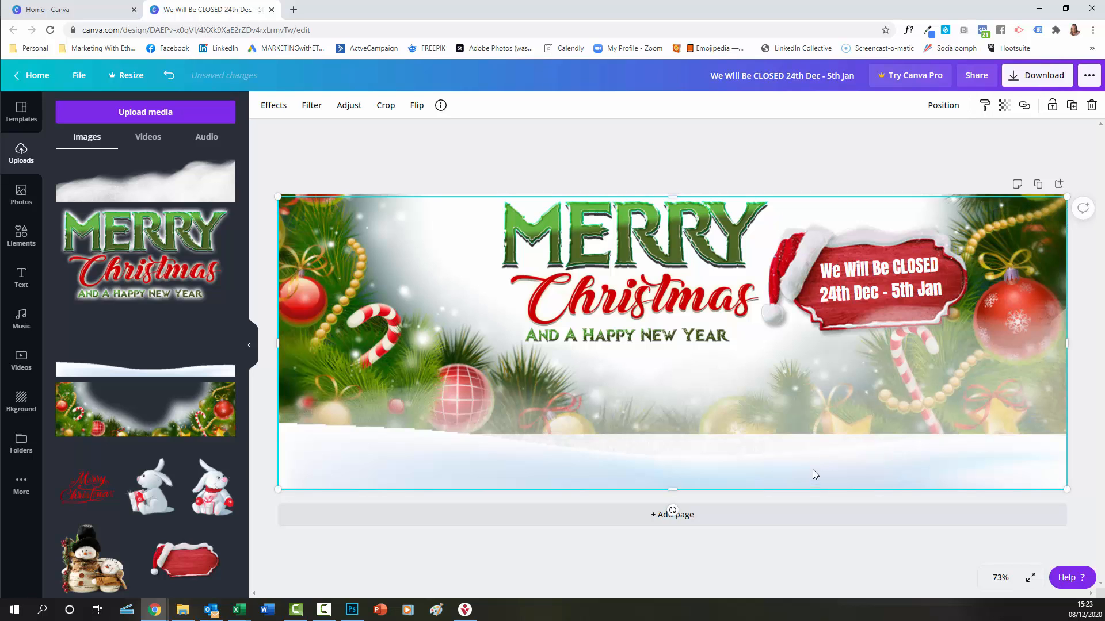
{"action": "left_click_drag", "start_coordinate": [812, 470], "coordinate": [812, 452]}
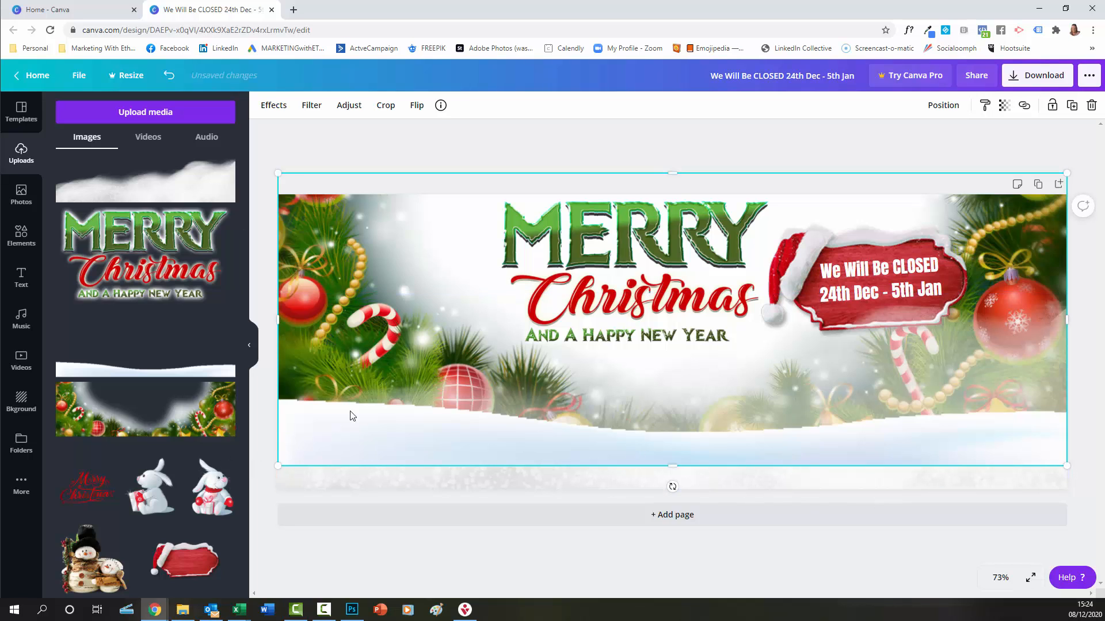
Duplicate the smooth snowy ground, place the copy lower and further left, and enlarge it to about 2,083 × 774 px to cover the banner's bottom
{"action": "right_click", "coordinate": [411, 441]}
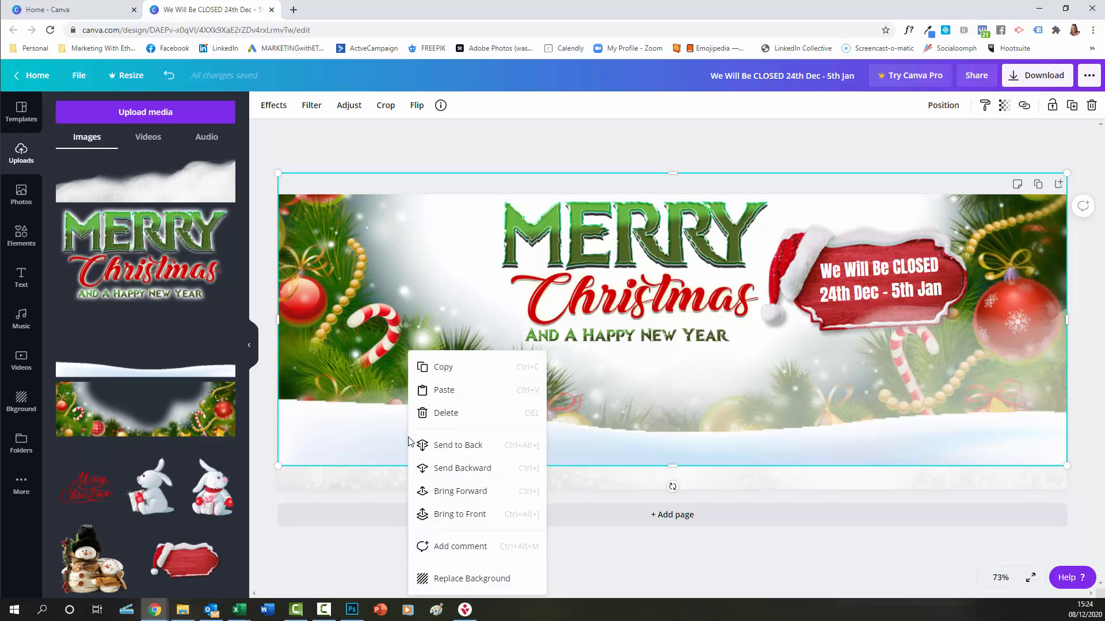
{"action": "left_click", "coordinate": [455, 369]}
{"action": "right_click", "coordinate": [434, 448]}
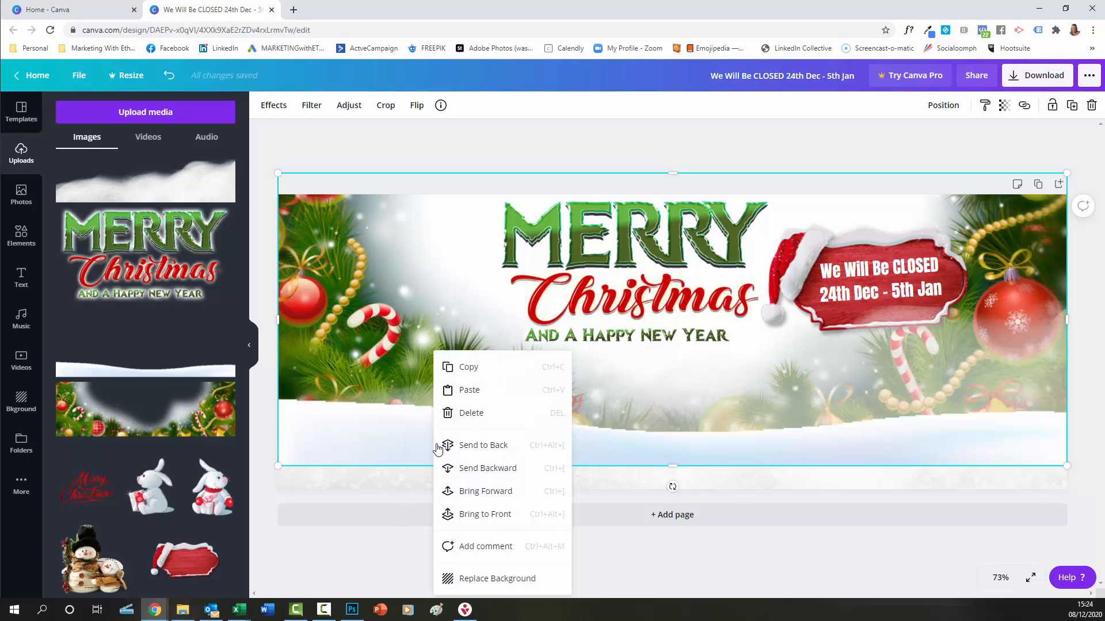
{"action": "left_click", "coordinate": [479, 396]}
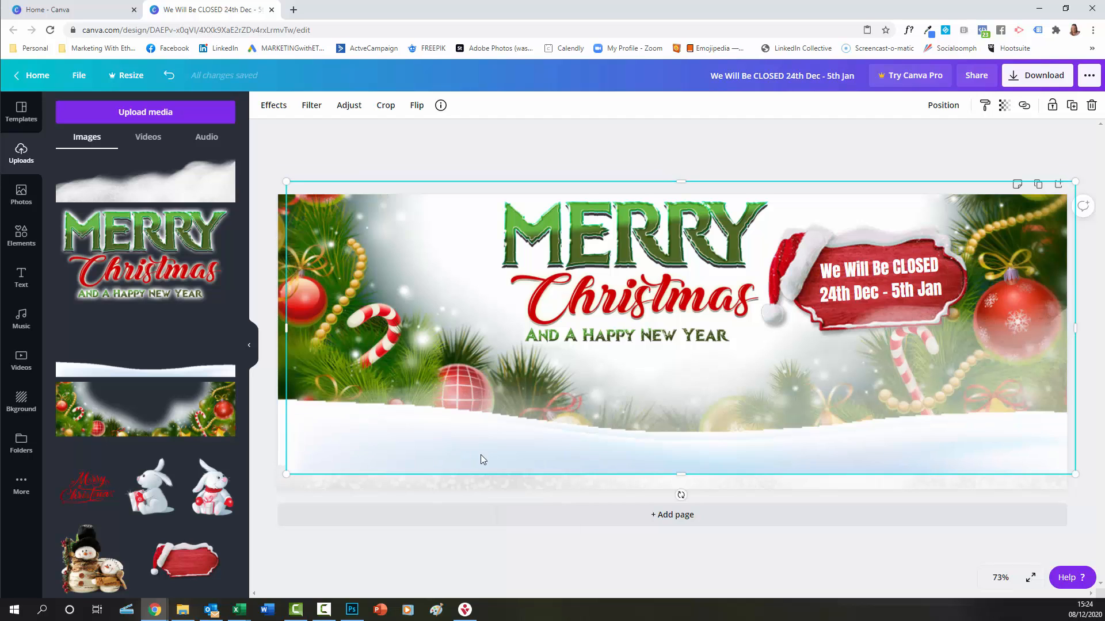
{"action": "left_click_drag", "start_coordinate": [510, 475], "coordinate": [397, 478]}
{"action": "left_click_drag", "start_coordinate": [988, 210], "coordinate": [1072, 183]}
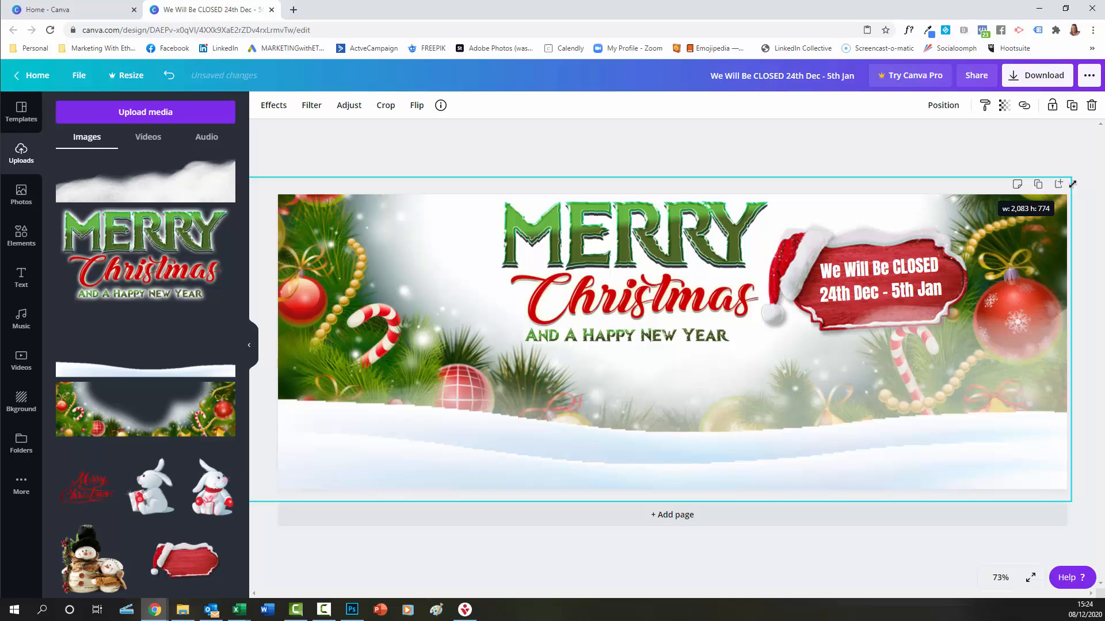
Add the two uploaded white rabbit images and place them side by side facing each other in the banner's lower right, below the sign
{"action": "left_click", "coordinate": [1094, 459]}
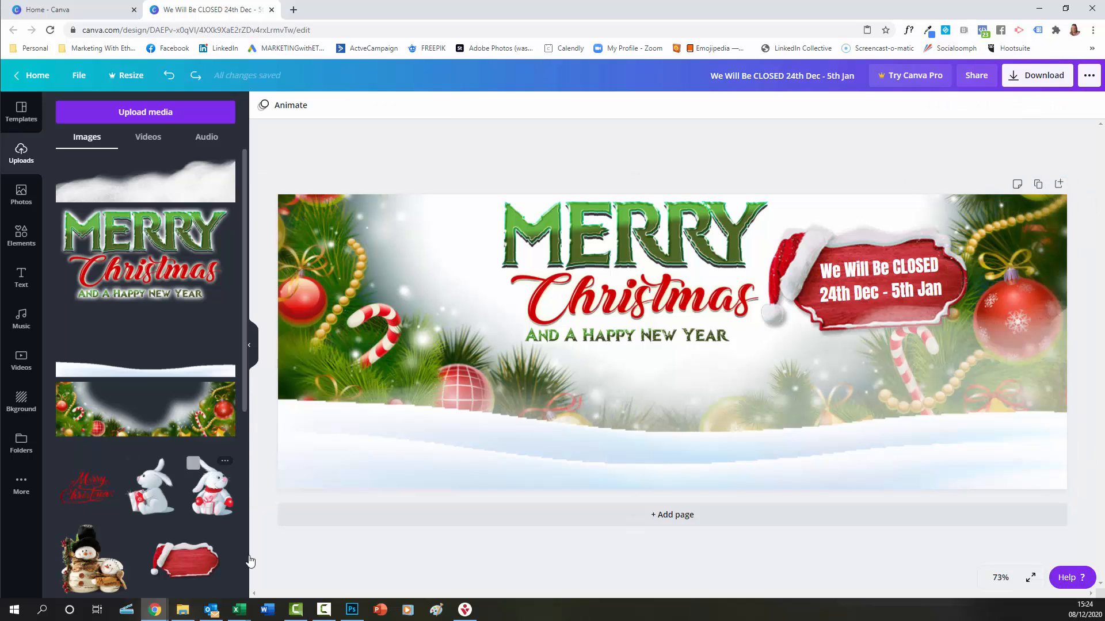
{"action": "left_click", "coordinate": [144, 499]}
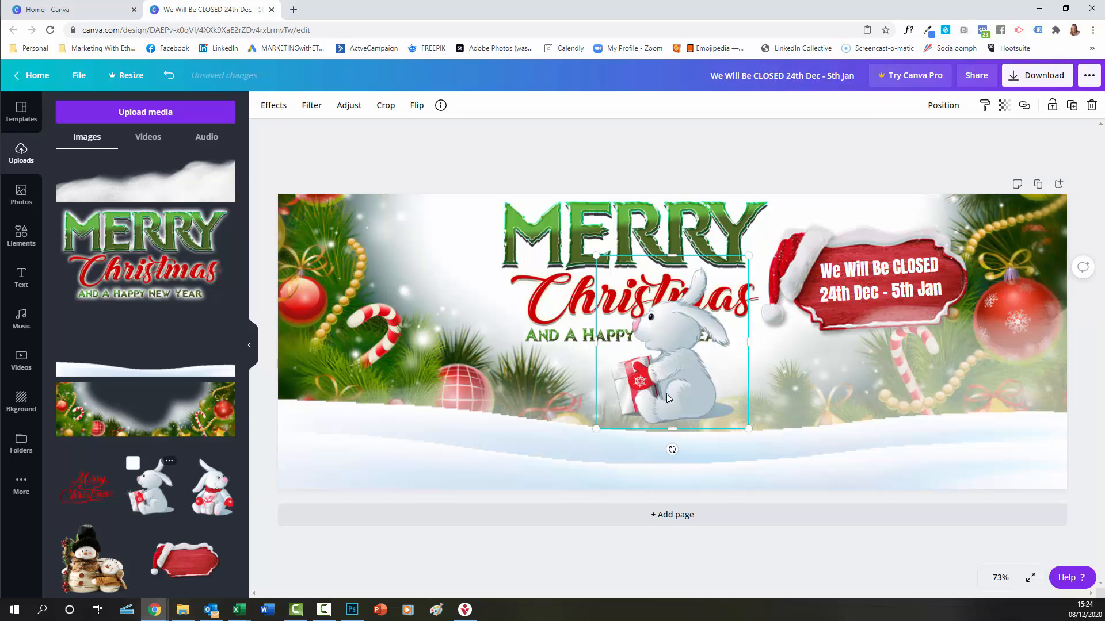
{"action": "left_click_drag", "start_coordinate": [687, 381], "coordinate": [968, 431]}
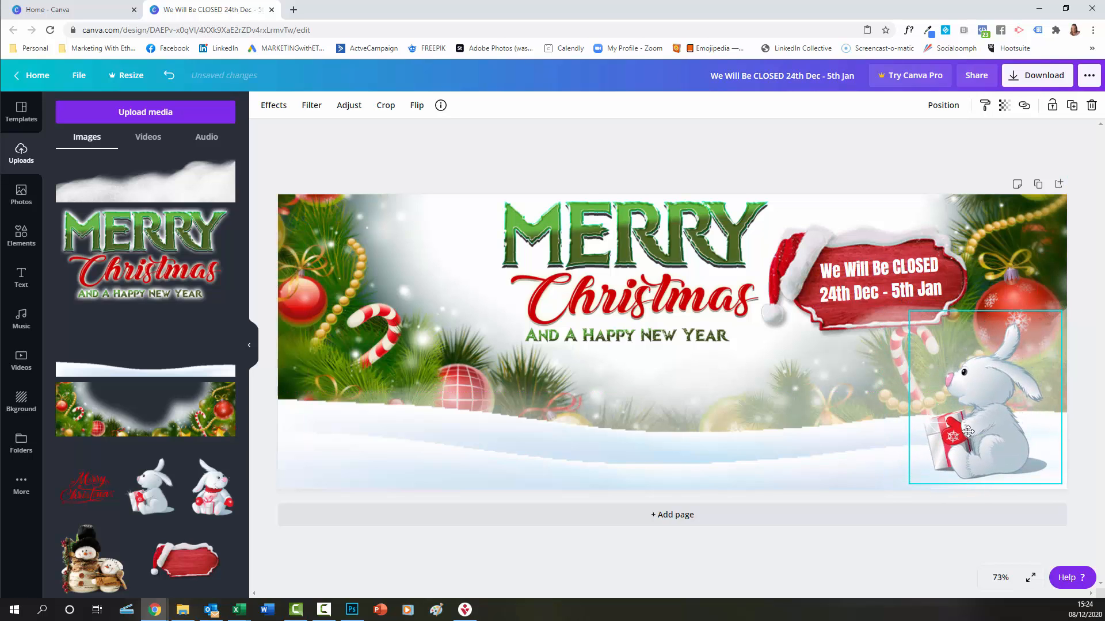
{"action": "left_click", "coordinate": [212, 486]}
{"action": "left_click_drag", "start_coordinate": [655, 383], "coordinate": [878, 434]}
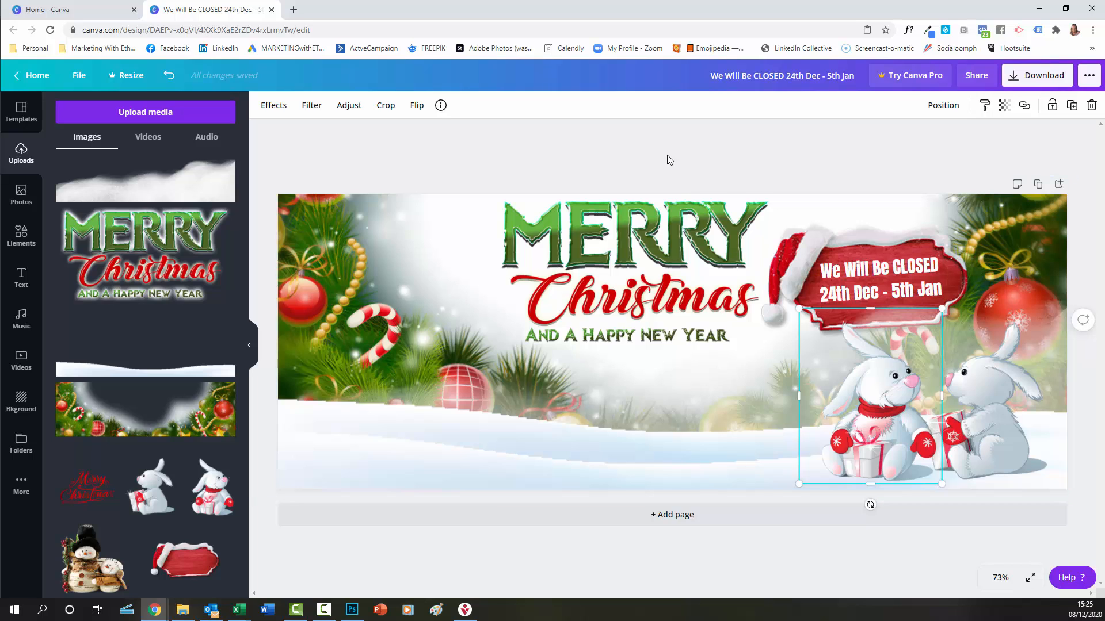
{"action": "left_click", "coordinate": [647, 149]}
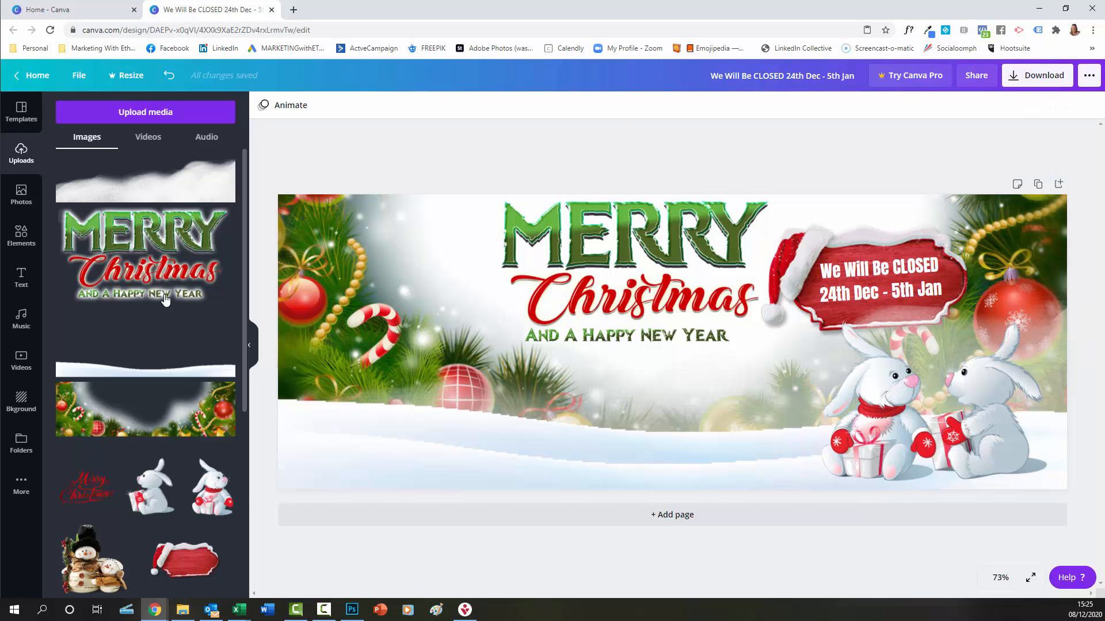
Upload the Santa-hat turtle image "xmas theo" from the device's Images > Cartoon Characters > our mascots folder
{"action": "left_click", "coordinate": [140, 114]}
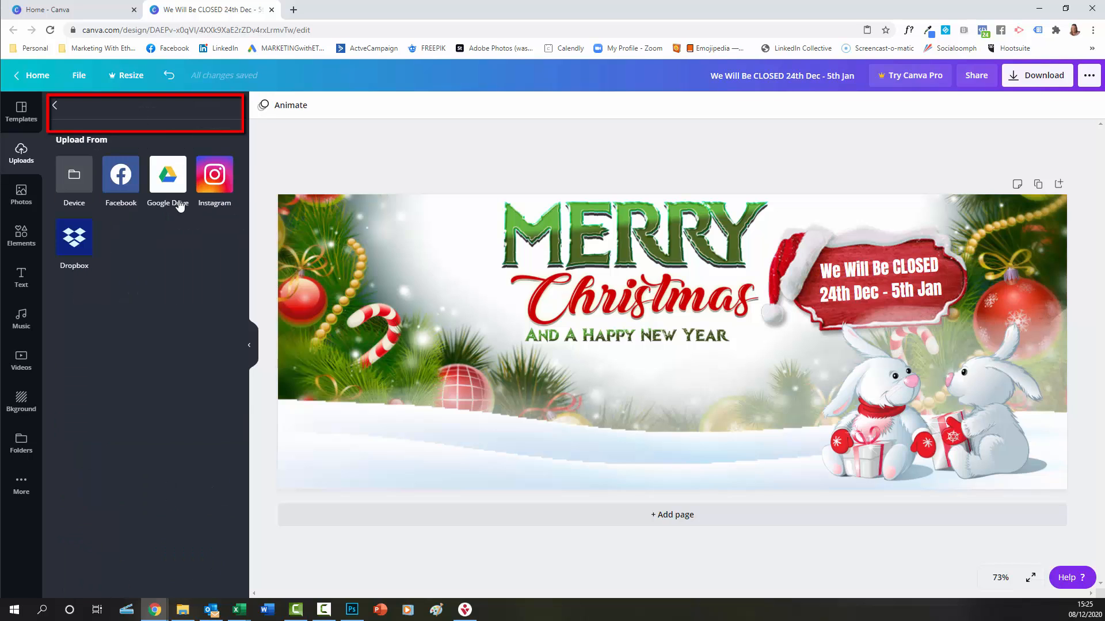
{"action": "left_click", "coordinate": [74, 176]}
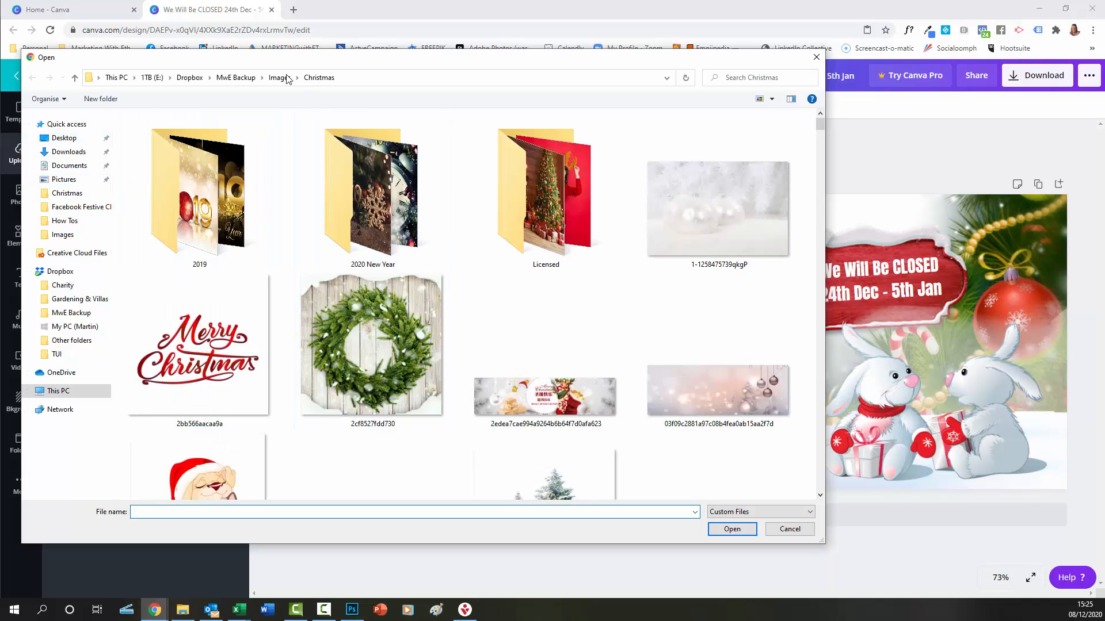
{"action": "left_click", "coordinate": [280, 78]}
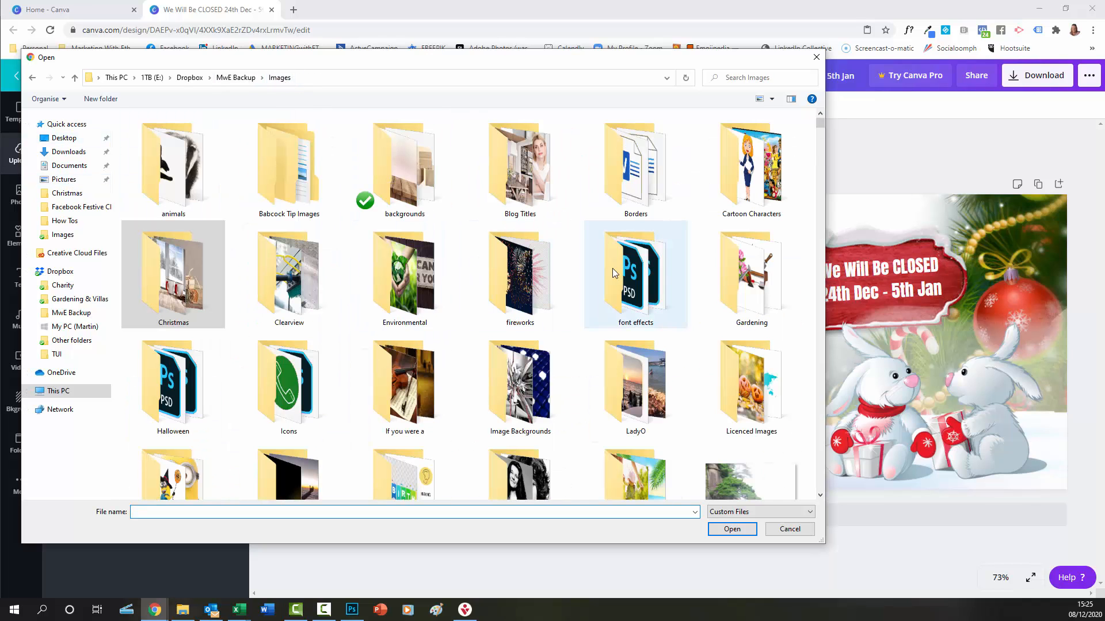
{"action": "double_click", "coordinate": [747, 162]}
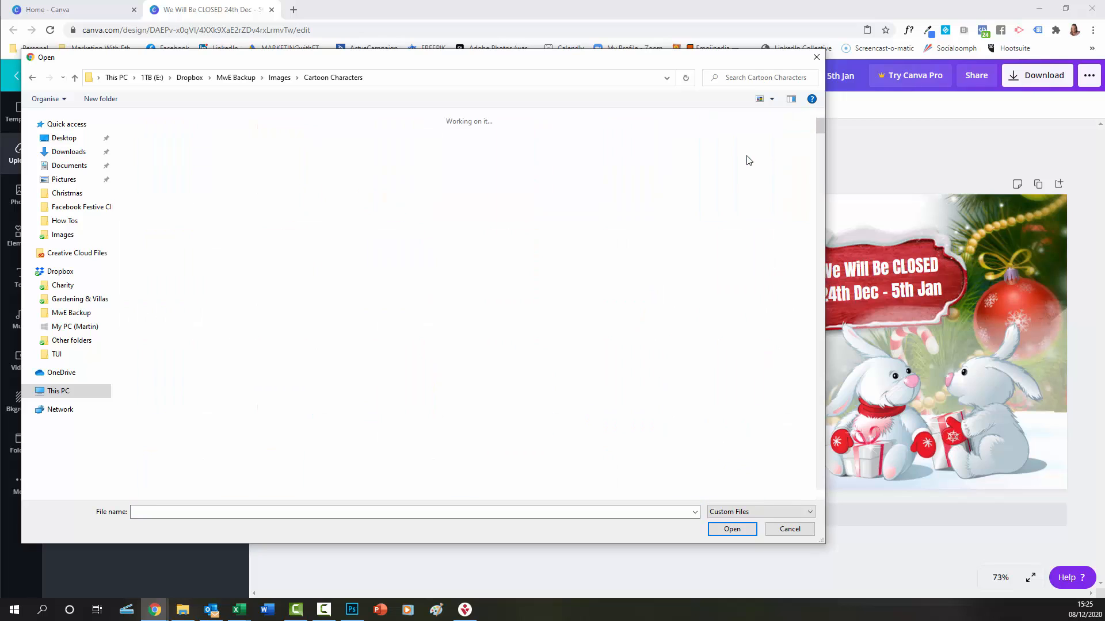
{"action": "double_click", "coordinate": [217, 194]}
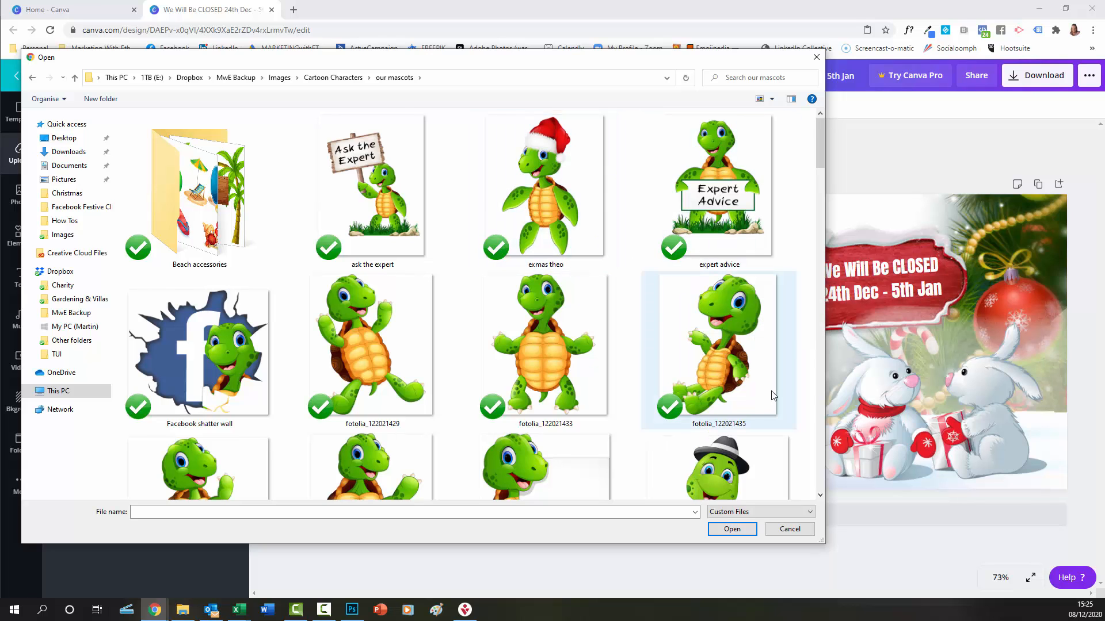
{"action": "scroll", "coordinate": [732, 413], "scroll_direction": "down", "scroll_amount": 8}
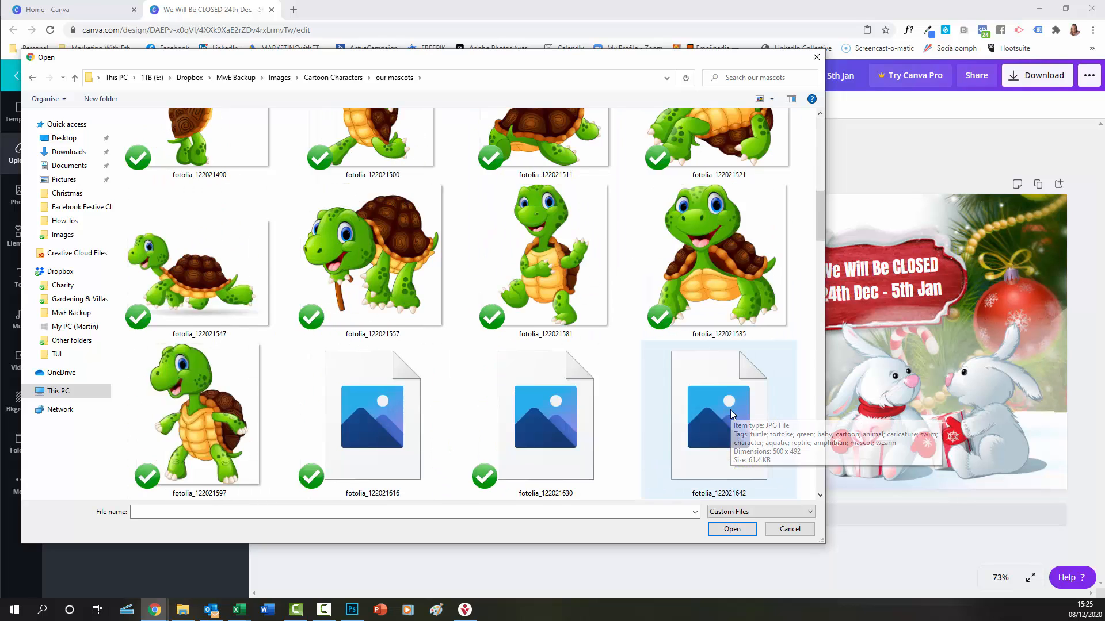
{"action": "scroll", "coordinate": [730, 410], "scroll_direction": "down", "scroll_amount": 5}
{"action": "scroll", "coordinate": [730, 410], "scroll_direction": "down", "scroll_amount": 5}
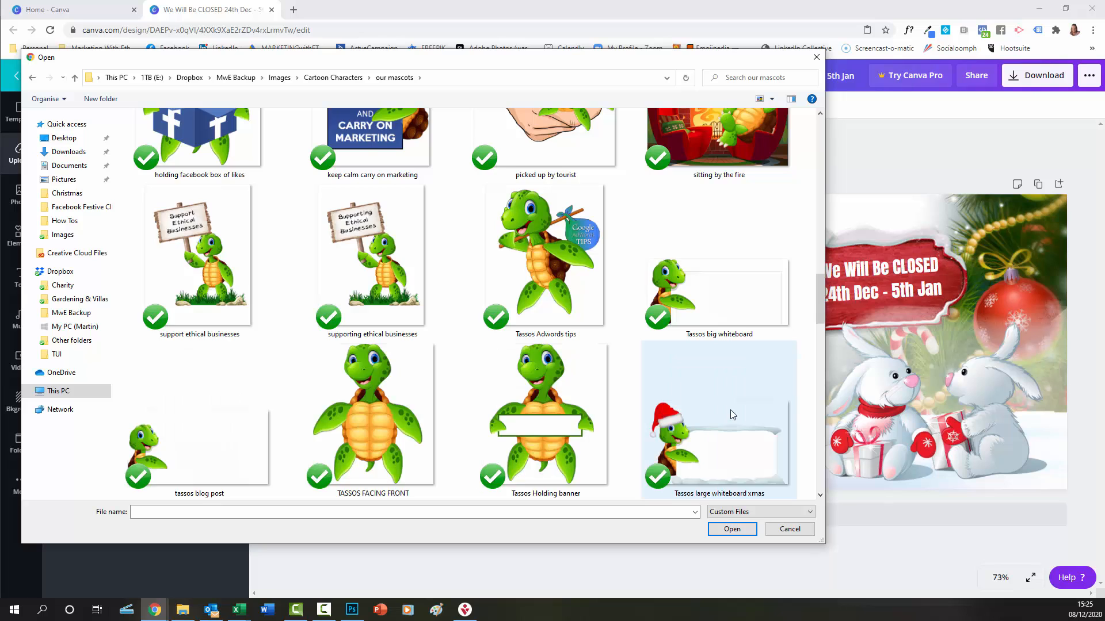
{"action": "scroll", "coordinate": [730, 410], "scroll_direction": "down", "scroll_amount": 5}
{"action": "scroll", "coordinate": [730, 409], "scroll_direction": "down", "scroll_amount": 5}
{"action": "scroll", "coordinate": [730, 409], "scroll_direction": "down", "scroll_amount": 3}
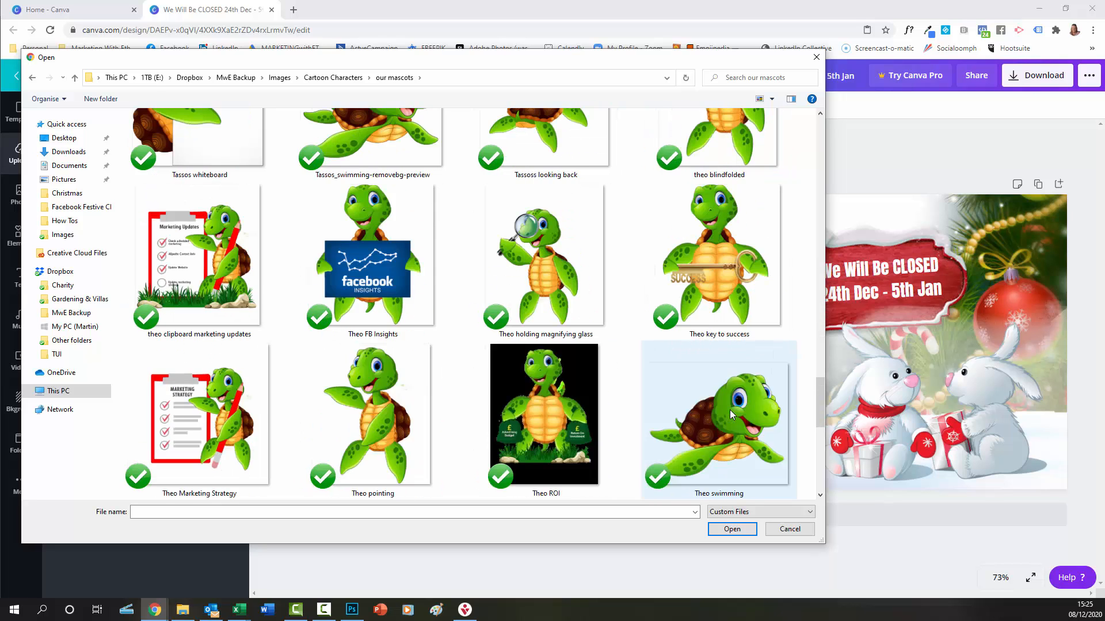
{"action": "scroll", "coordinate": [729, 409], "scroll_direction": "down", "scroll_amount": 5}
{"action": "scroll", "coordinate": [730, 410], "scroll_direction": "down", "scroll_amount": 3}
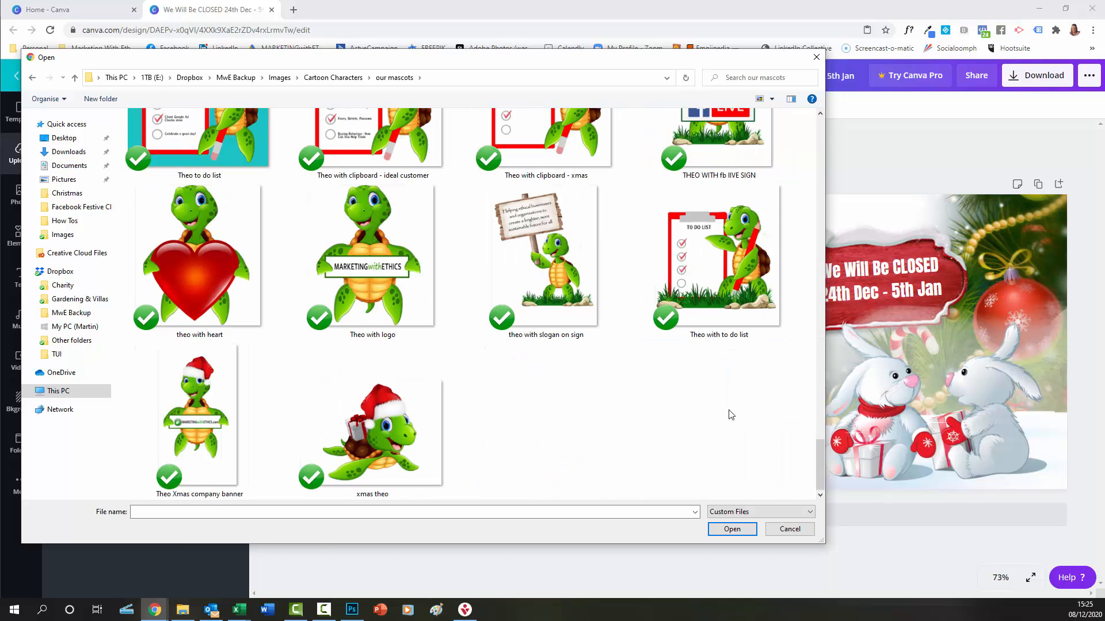
{"action": "double_click", "coordinate": [379, 427]}
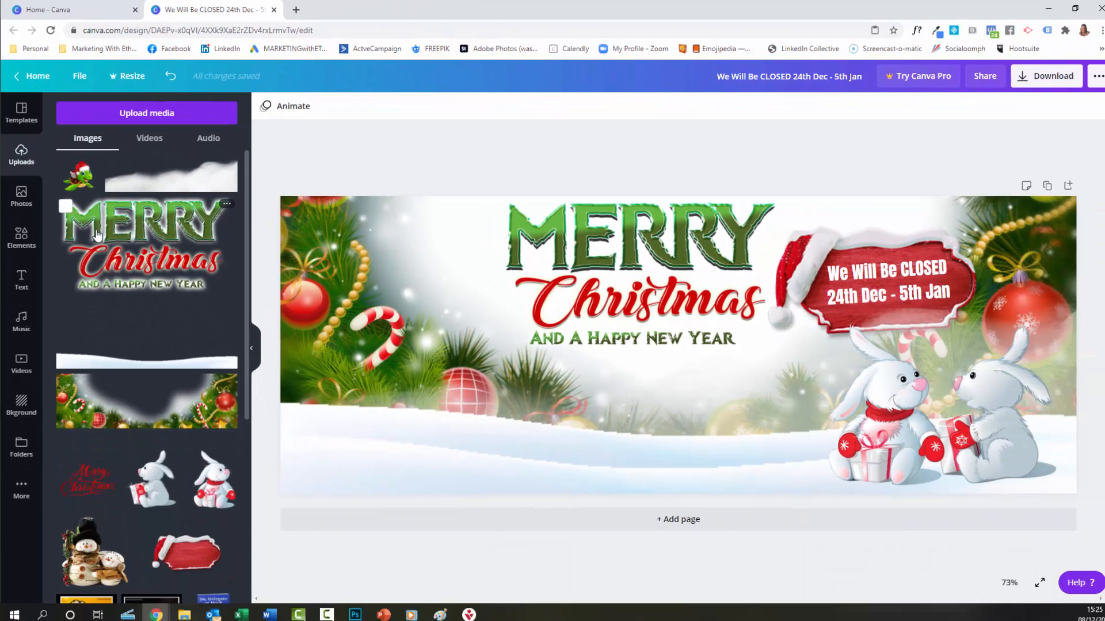
Add the uploaded Santa-hat turtle to the banner, place it on the snow in the lower left corner, and enlarge it slightly
{"action": "left_click", "coordinate": [83, 181]}
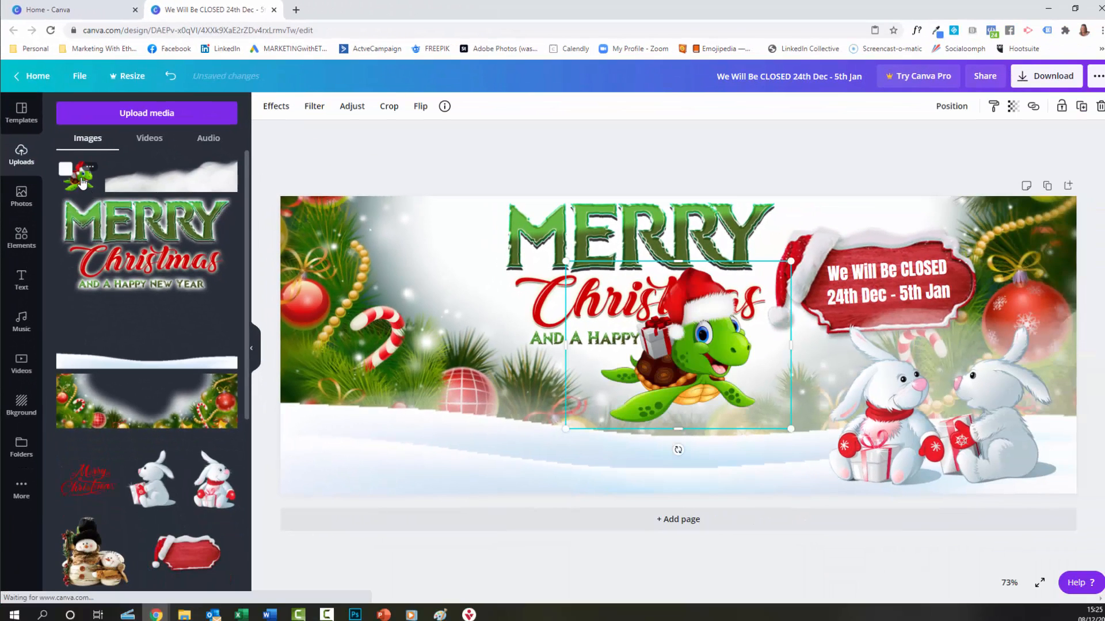
{"action": "left_click_drag", "start_coordinate": [678, 360], "coordinate": [382, 422]}
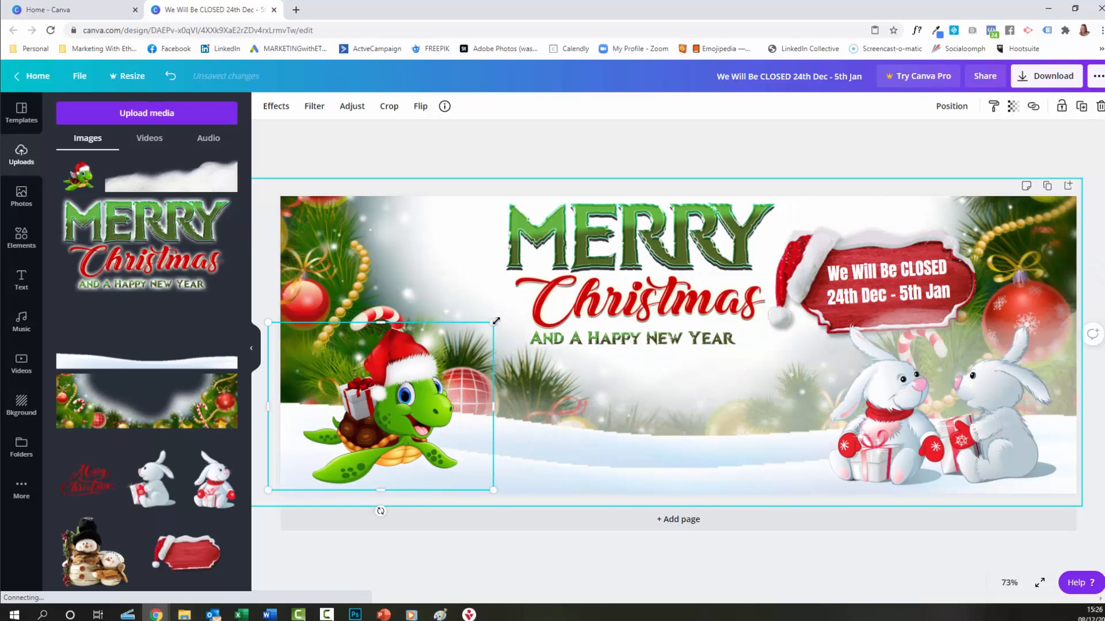
{"action": "left_click_drag", "start_coordinate": [493, 324], "coordinate": [535, 303]}
{"action": "left_click", "coordinate": [769, 155]}
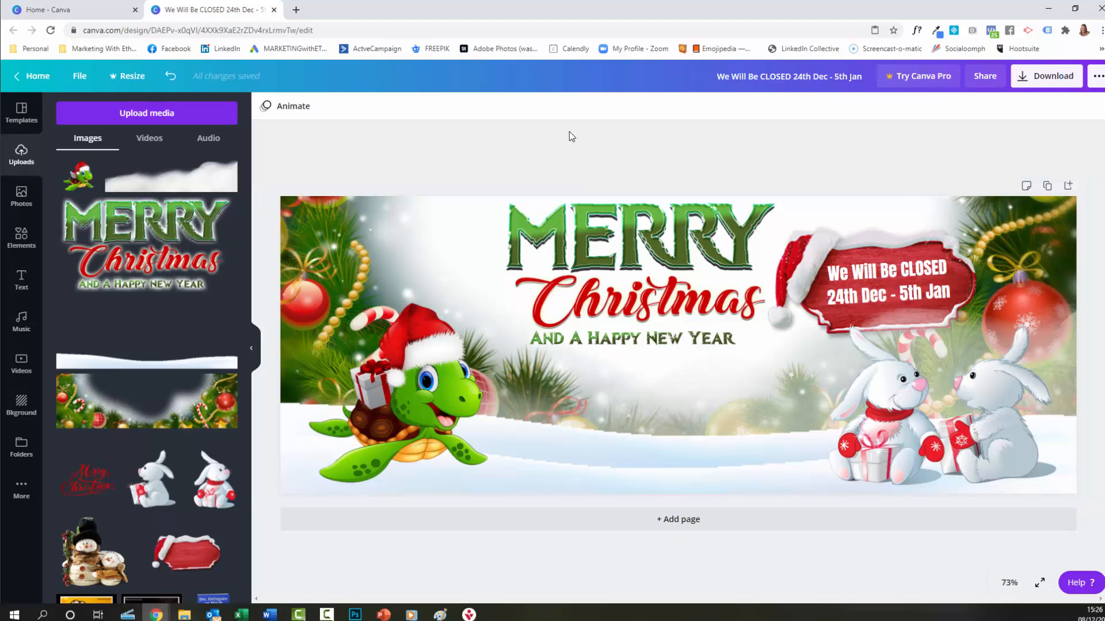
Add a subheading centred beneath the "And a Happy New Year" line, reading "From the team at"
{"action": "left_click", "coordinate": [21, 281]}
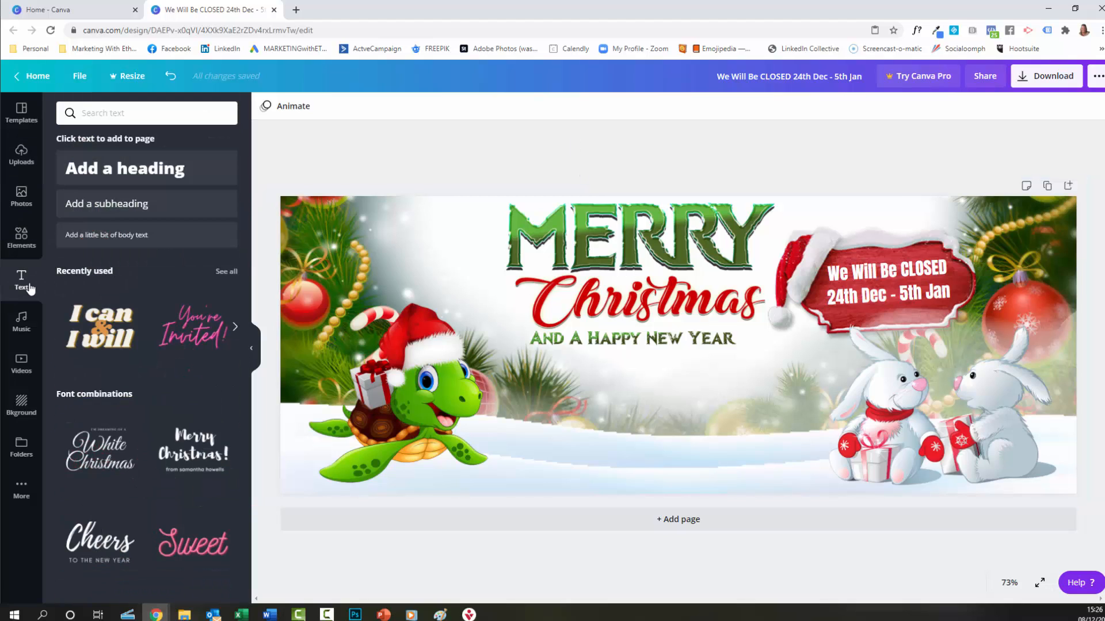
{"action": "left_click", "coordinate": [113, 204]}
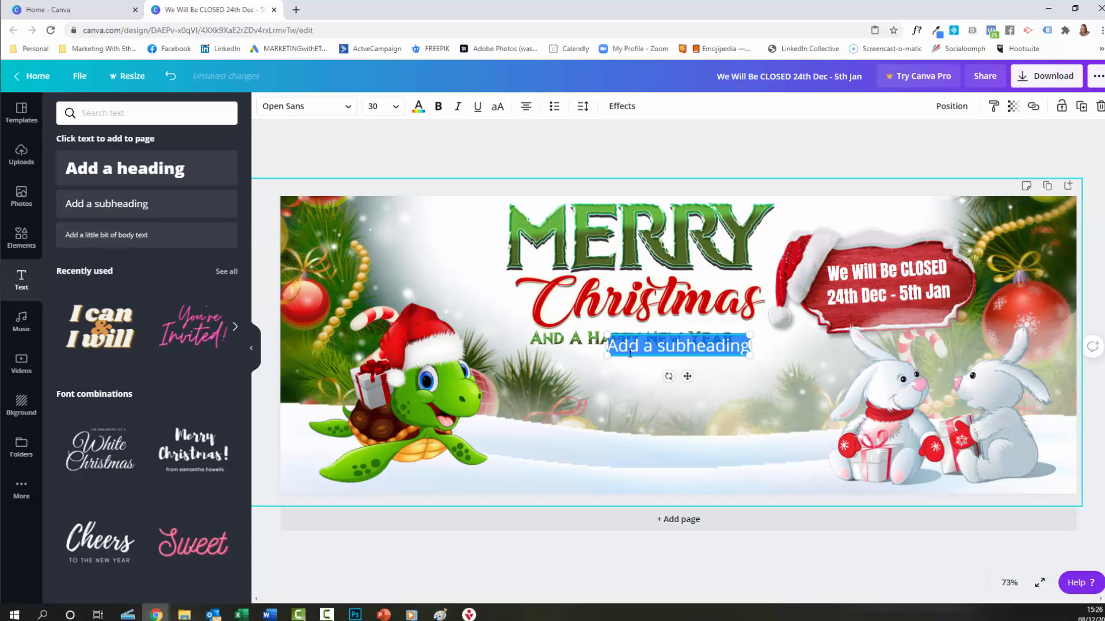
{"action": "left_click_drag", "start_coordinate": [672, 354], "coordinate": [634, 378]}
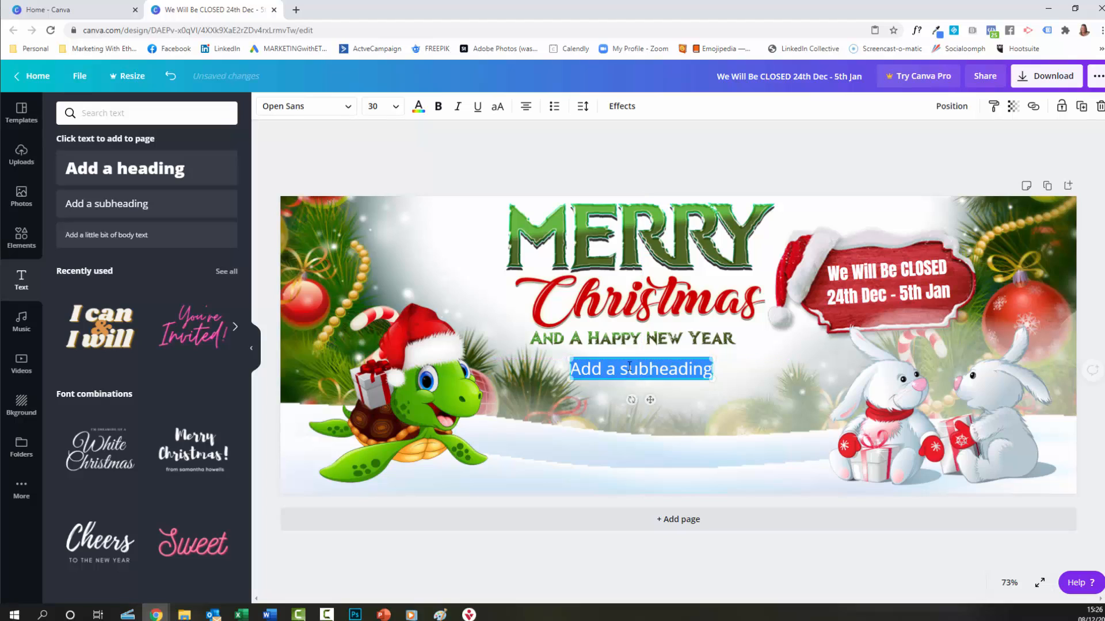
{"action": "left_click", "coordinate": [629, 367]}
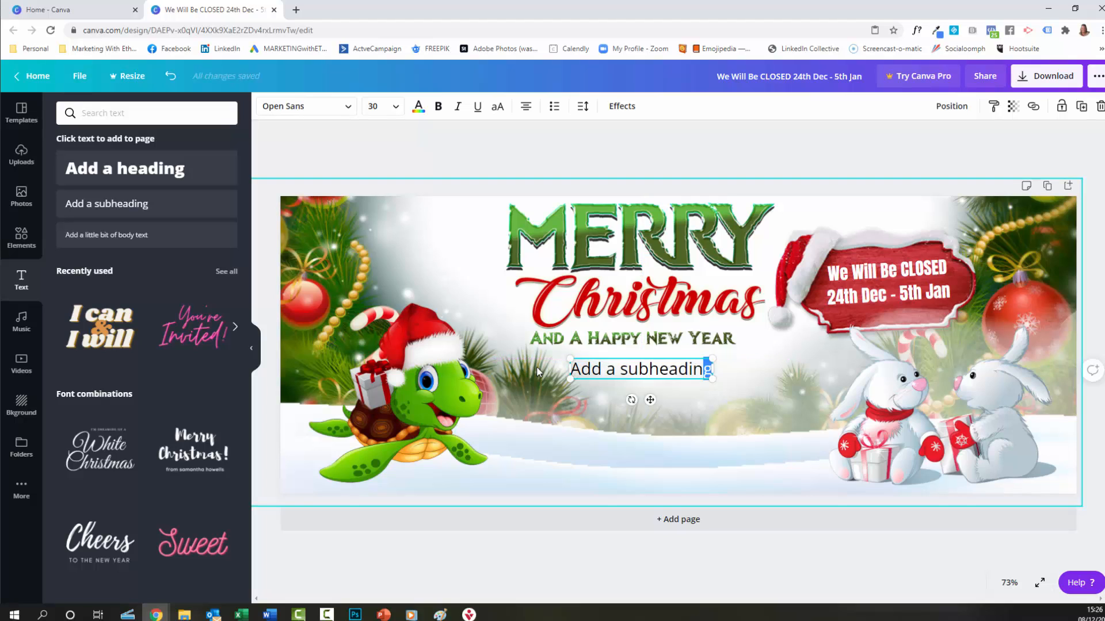
{"action": "key", "text": "BackSpace"}
{"action": "key", "text": "BackSpace"}
{"action": "key", "text": "BackSpace"}
{"action": "key", "text": "BackSpace"}
{"action": "key", "text": "BackSpace"}
{"action": "key", "text": "BackSpace"}
{"action": "key", "text": "BackSpace"}
{"action": "key", "text": "BackSpace"}
{"action": "key", "text": "BackSpace"}
{"action": "key", "text": "BackSpace"}
{"action": "key", "text": "BackSpace"}
{"action": "key", "text": "BackSpace"}
{"action": "key", "text": "BackSpace"}
{"action": "key", "text": "BackSpace"}
{"action": "key", "text": "BackSpace"}
{"action": "key", "text": "BackSpace"}
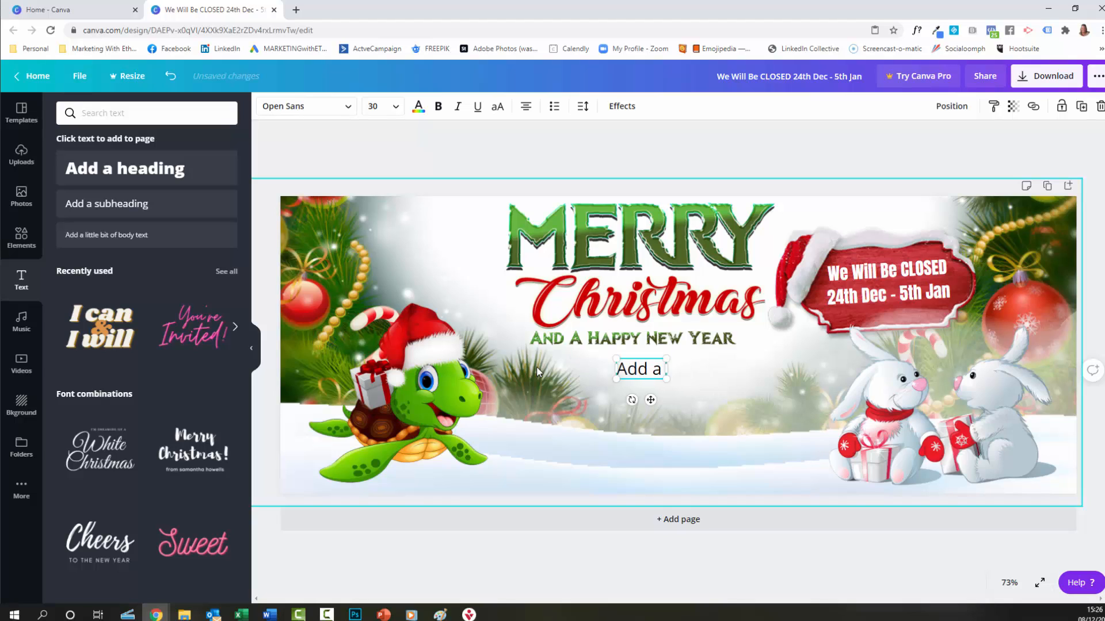
{"action": "type", "text": "From the team at"}
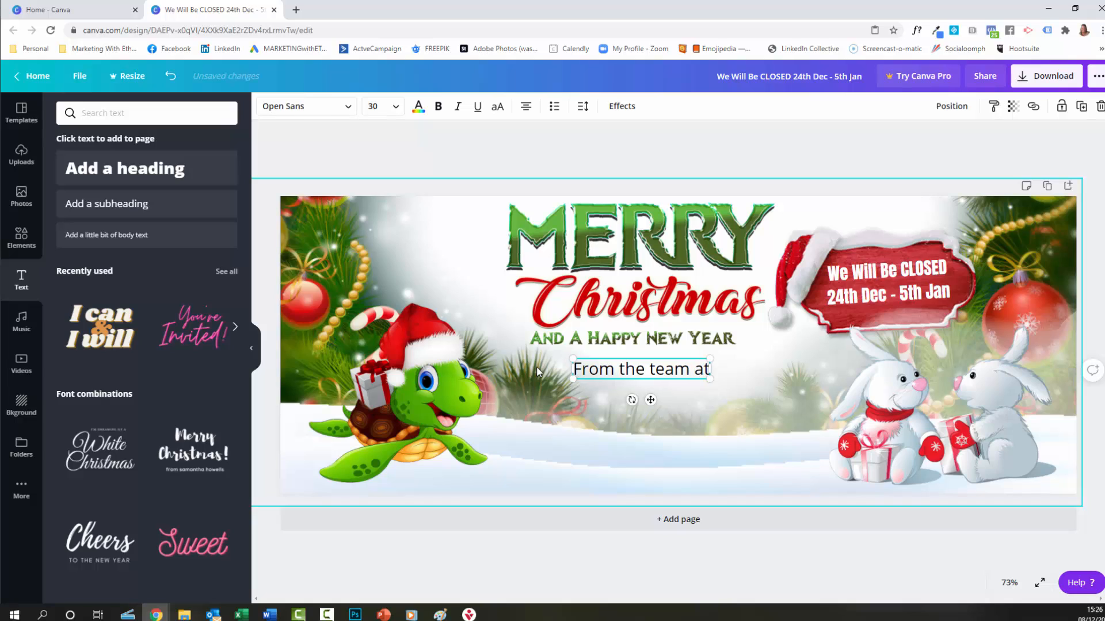
Set the font size of the "From the team at" text to 18
{"action": "left_click", "coordinate": [398, 109]}
{"action": "left_click", "coordinate": [387, 207]}
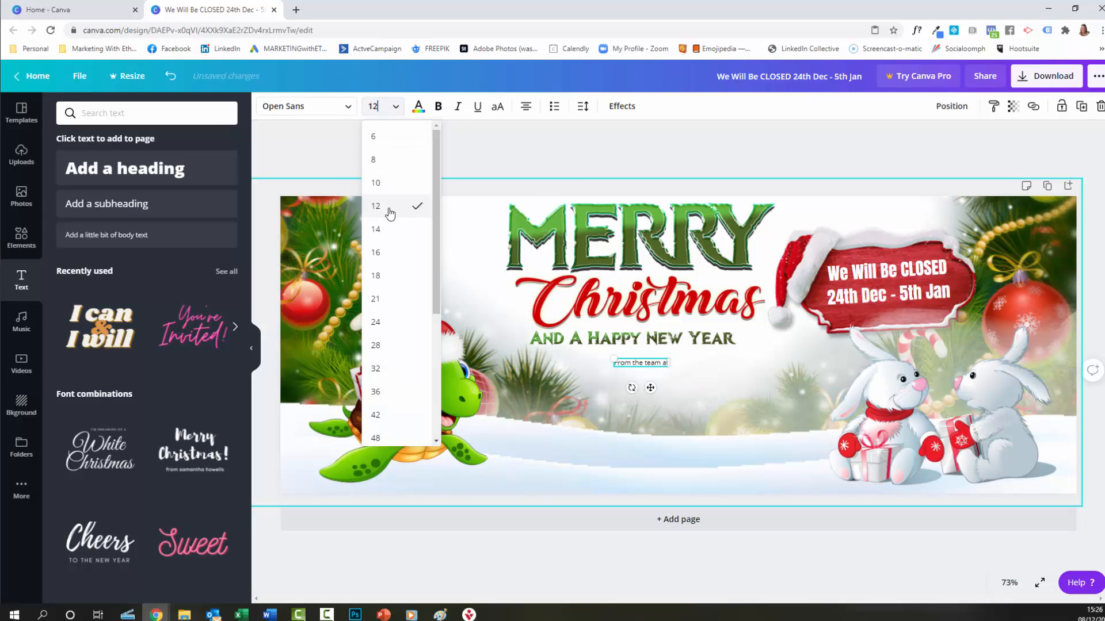
{"action": "left_click", "coordinate": [395, 106]}
{"action": "left_click", "coordinate": [382, 277]}
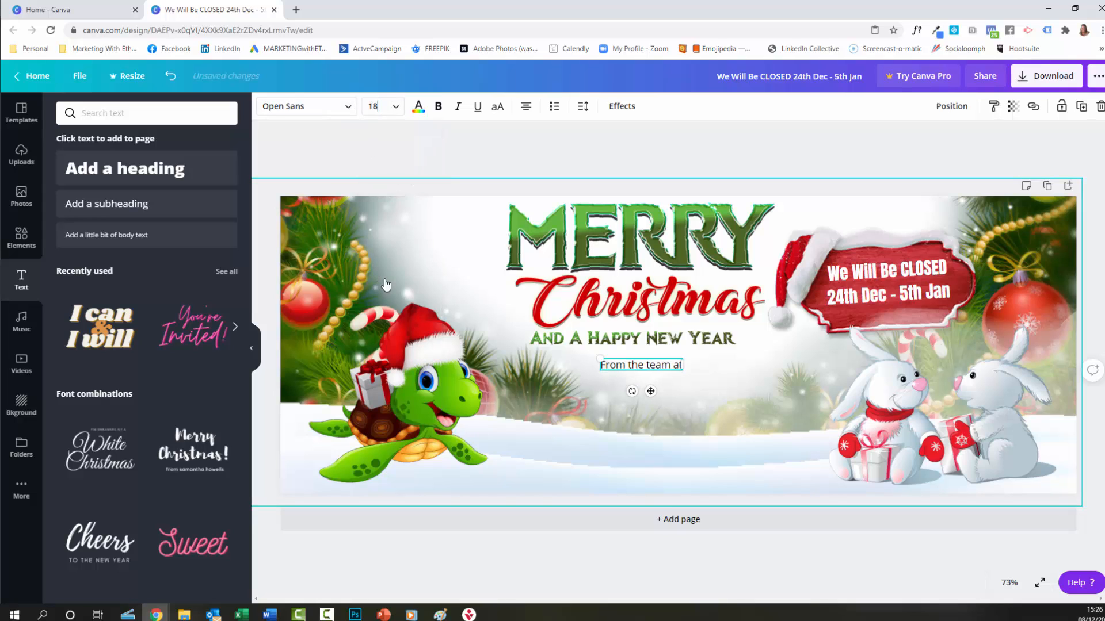
{"action": "left_click", "coordinate": [550, 163]}
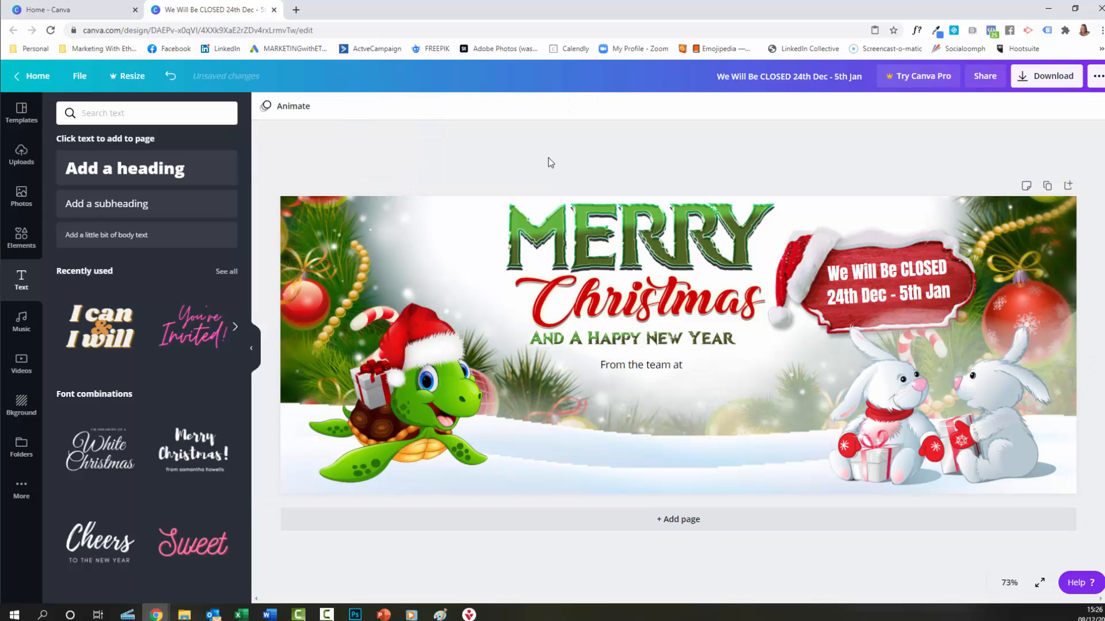
Add the uploaded MARKETINGwithETHICS.com logo, shrink it to about the width of the text, and place it below "From the team at"
{"action": "left_click", "coordinate": [22, 152]}
{"action": "scroll", "coordinate": [162, 322], "scroll_direction": "down", "scroll_amount": 10}
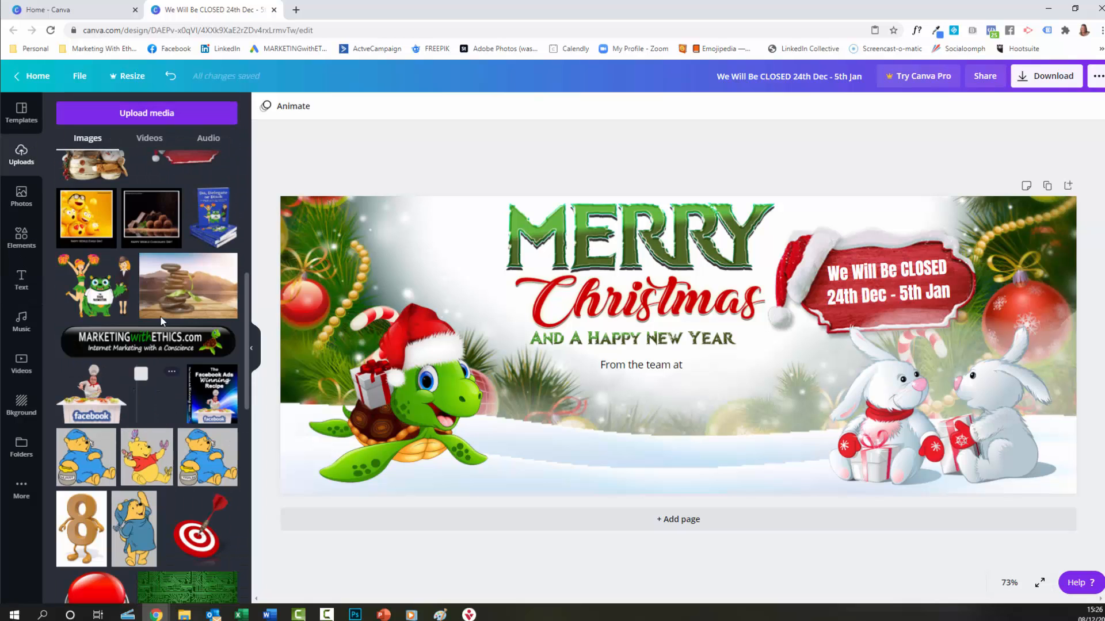
{"action": "left_click", "coordinate": [147, 346]}
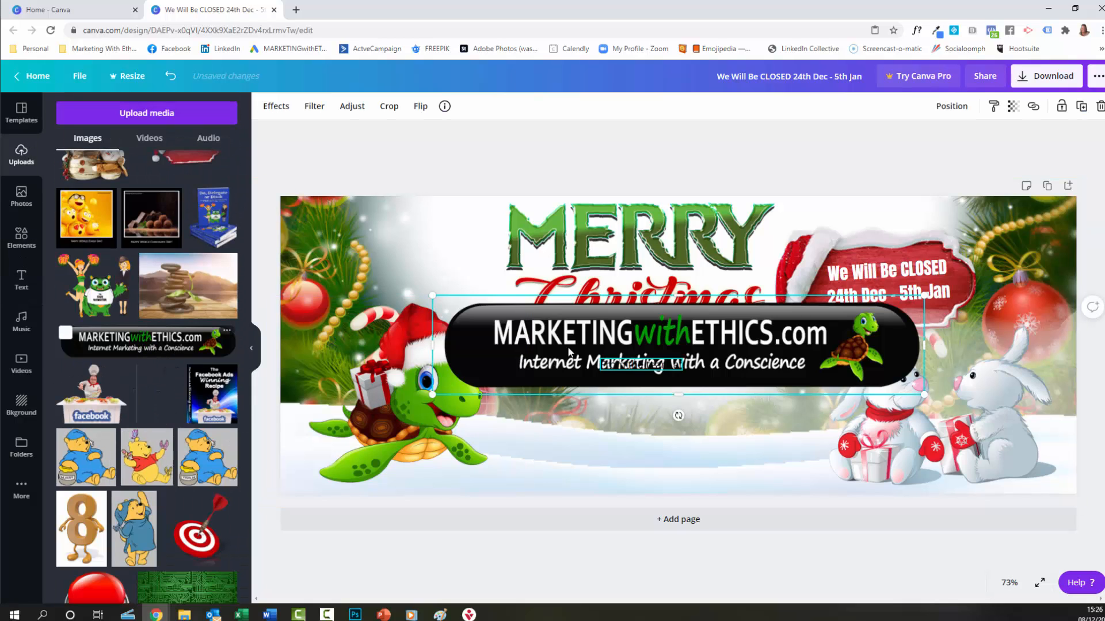
{"action": "left_click_drag", "start_coordinate": [433, 296], "coordinate": [790, 369]}
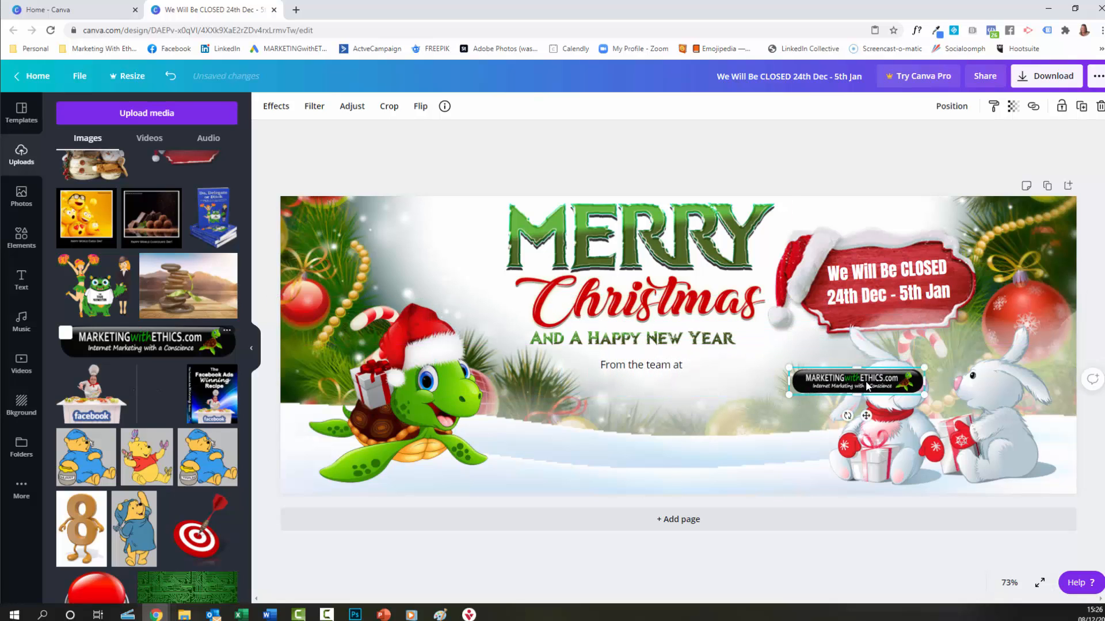
{"action": "left_click_drag", "start_coordinate": [868, 384], "coordinate": [652, 394]}
{"action": "left_click", "coordinate": [828, 564]}
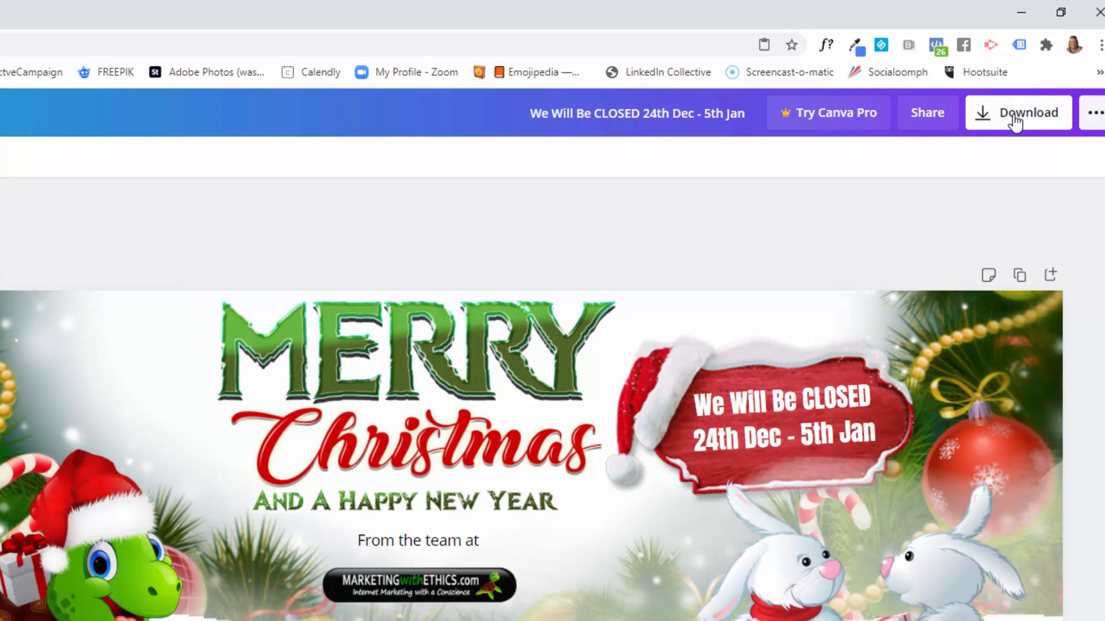
Download the banner as a PNG, dismiss the post-scheduling offer, and open the downloaded file
{"action": "left_click", "coordinate": [1015, 121]}
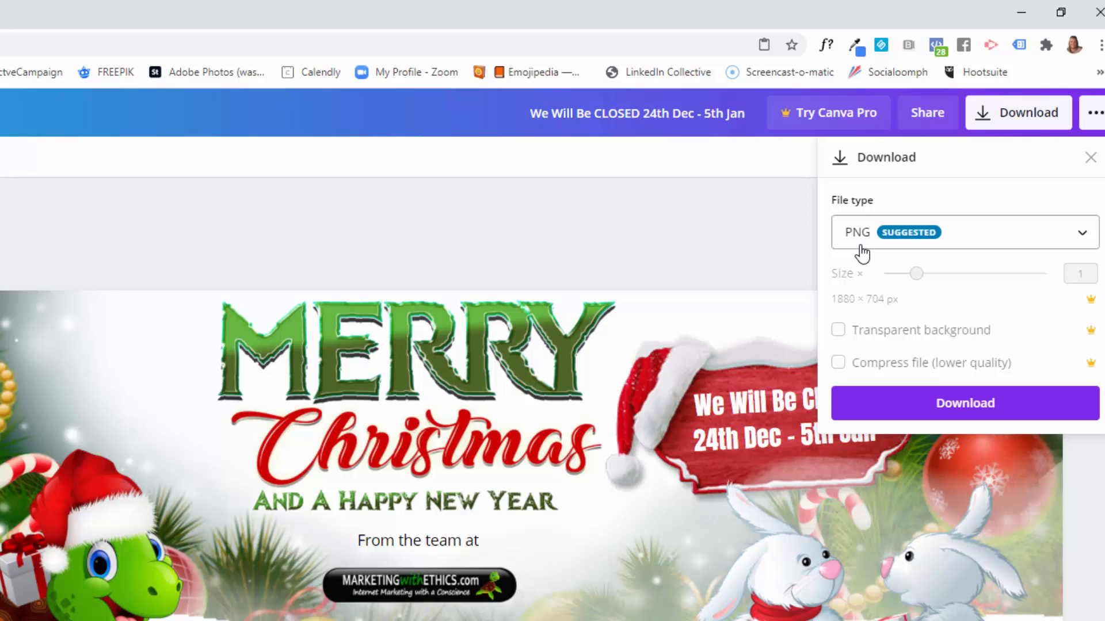
{"action": "left_click", "coordinate": [1080, 235]}
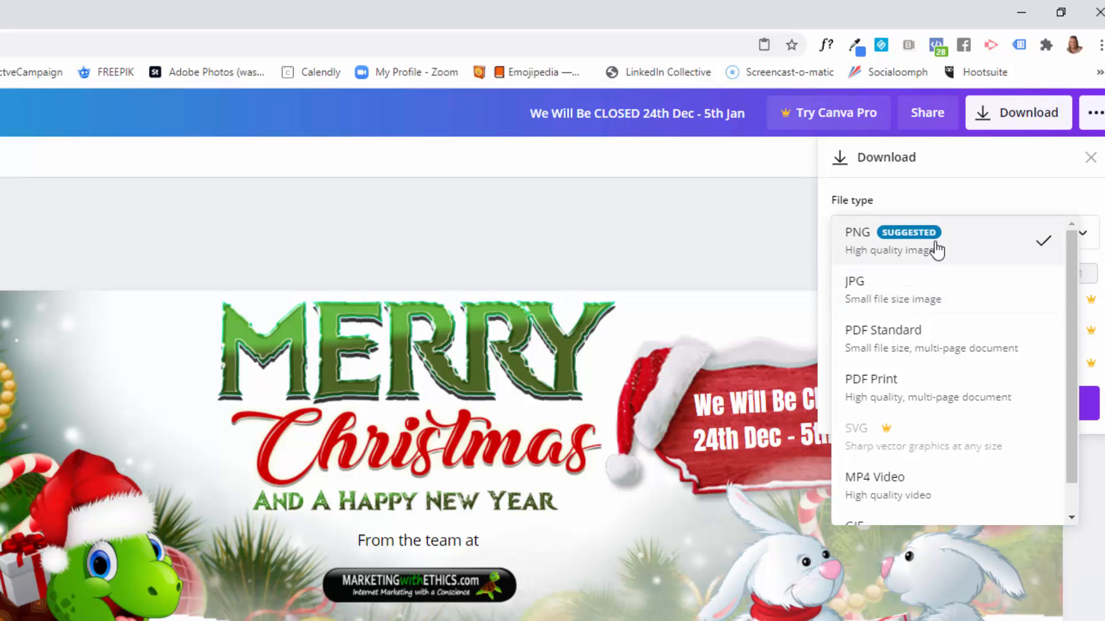
{"action": "left_click", "coordinate": [986, 248]}
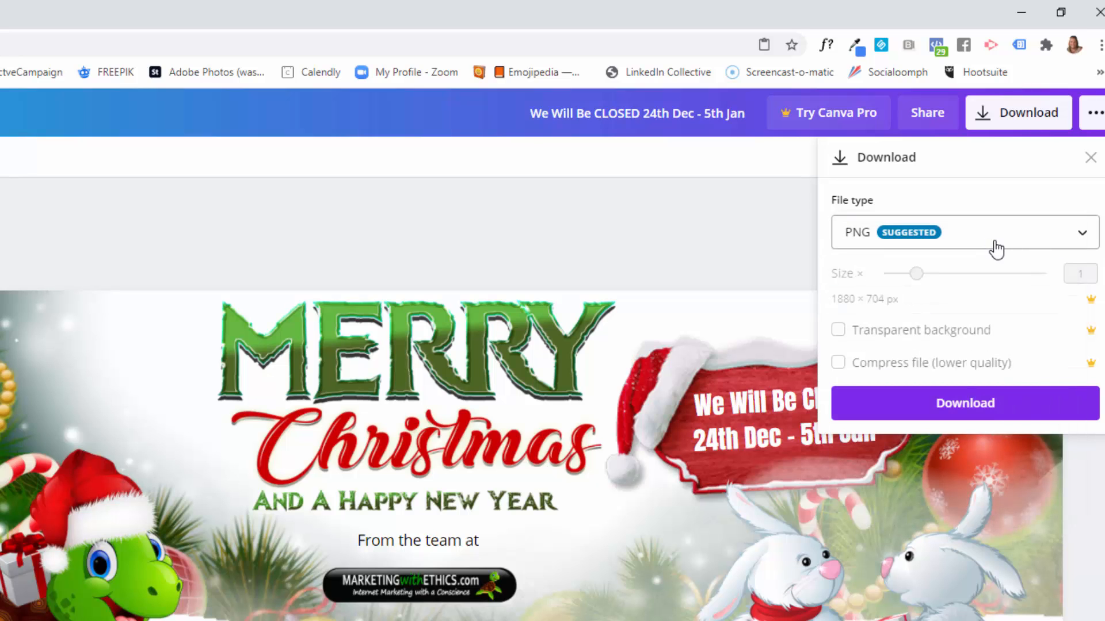
{"action": "left_click", "coordinate": [979, 405]}
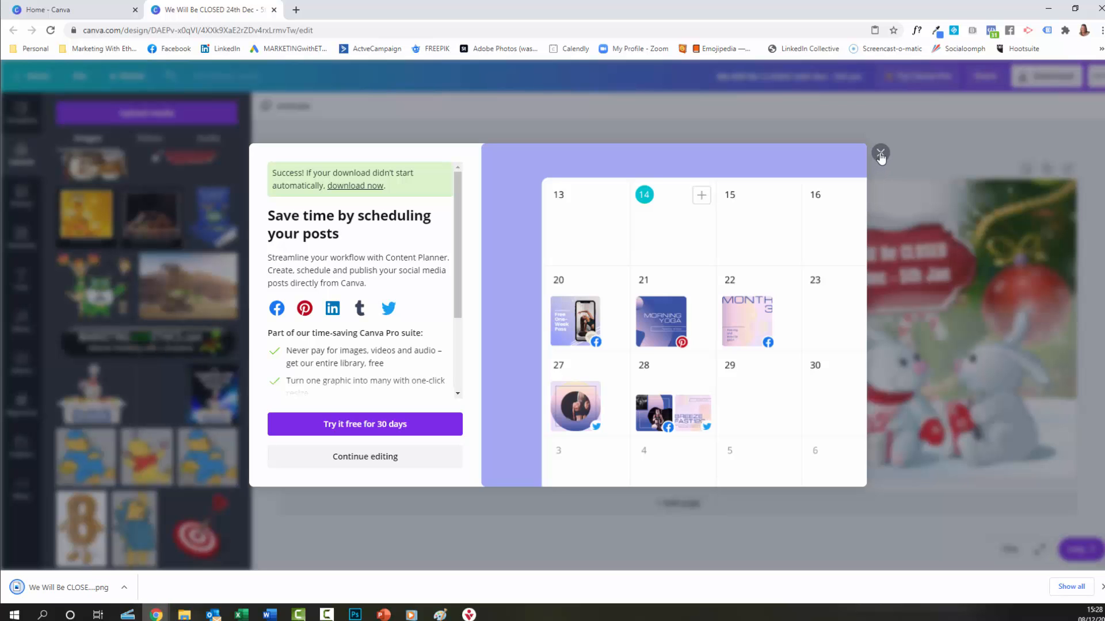
{"action": "left_click", "coordinate": [880, 154]}
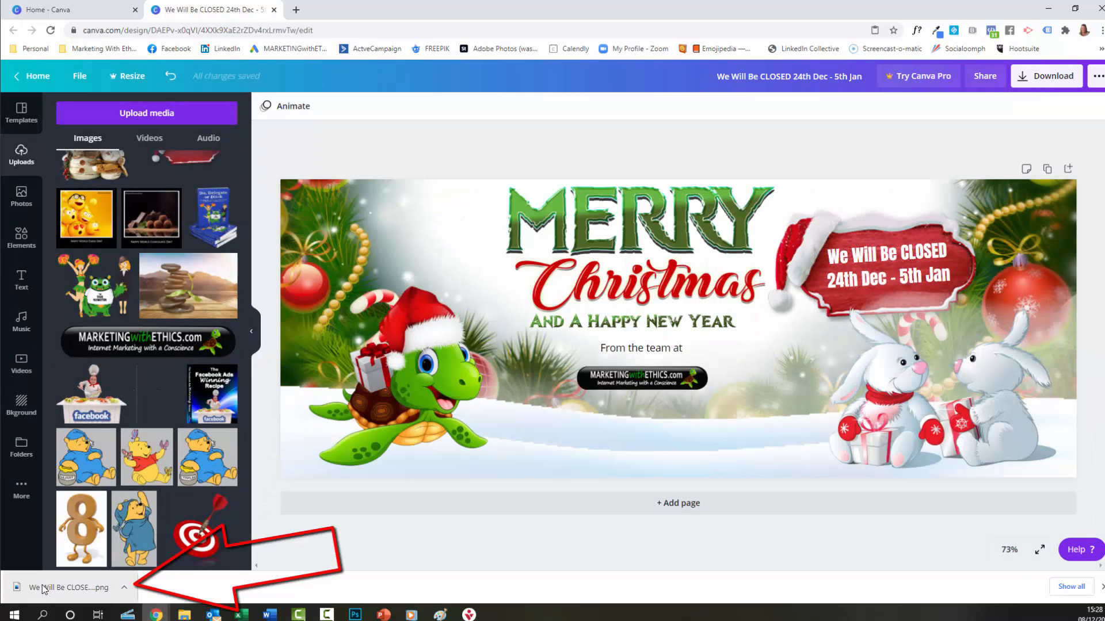
{"action": "left_click", "coordinate": [43, 588]}
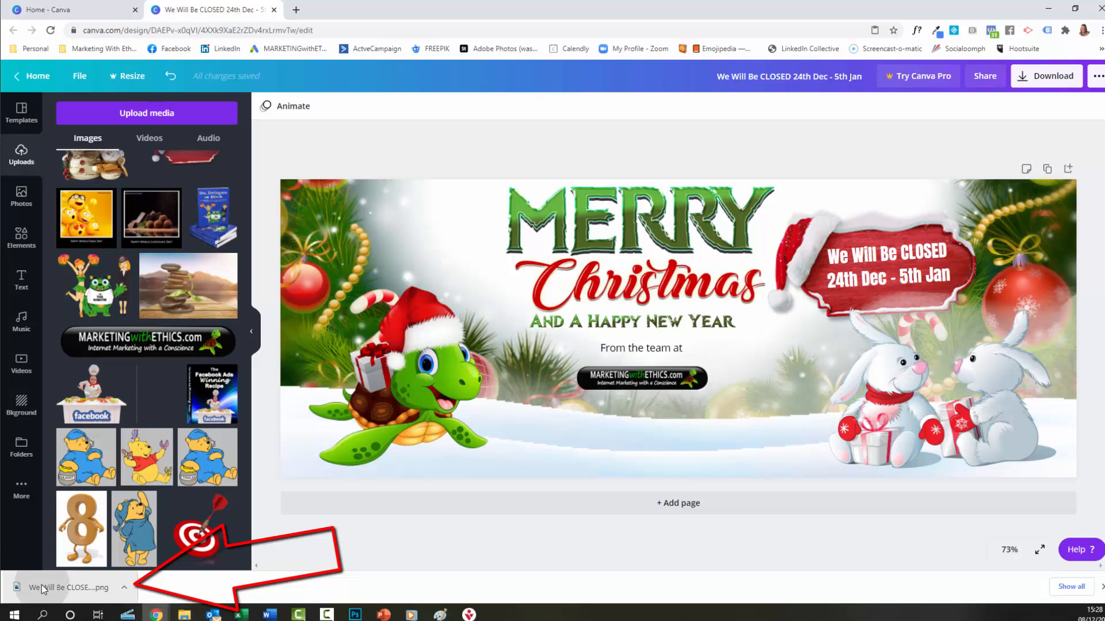